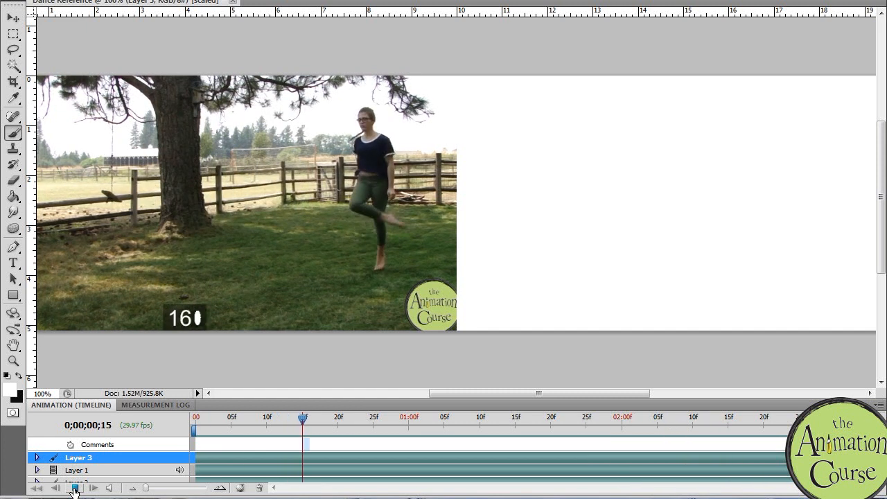
Step: Return the video to frame 0 and draw a black head circle labelled 1 on the blank area beside the footage
left_click_drag(231, 421, 198, 423)
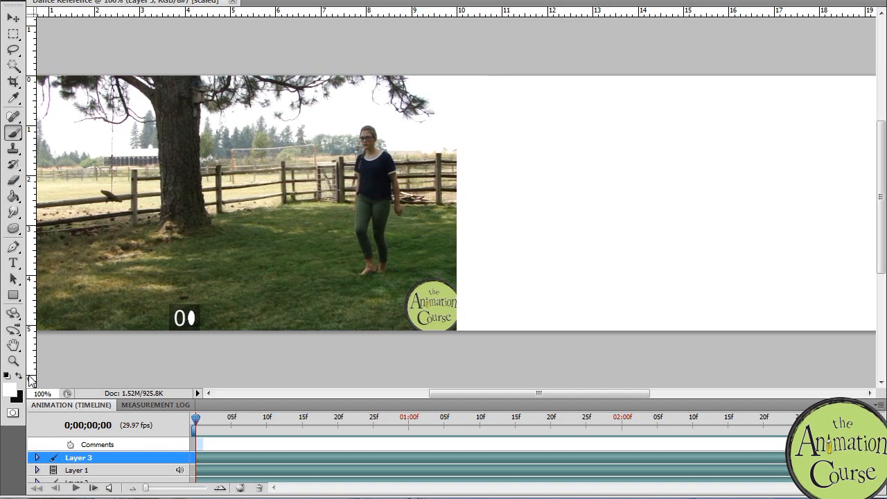
key("x")
mouse_move(492, 97)
left_mouse_down()
mouse_move(488, 108)
mouse_move(507, 102)
mouse_move(491, 133)
left_mouse_up()
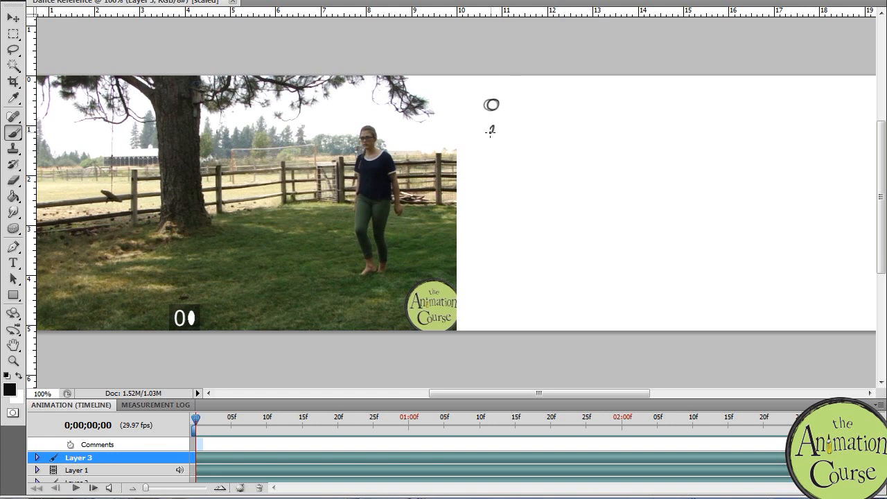
left_click_drag(488, 132, 497, 131)
Step: Go to frames 6 and 15 and chart the dancer's head height with one circle each, labelled 6 and 15
left_click_drag(197, 419, 238, 408)
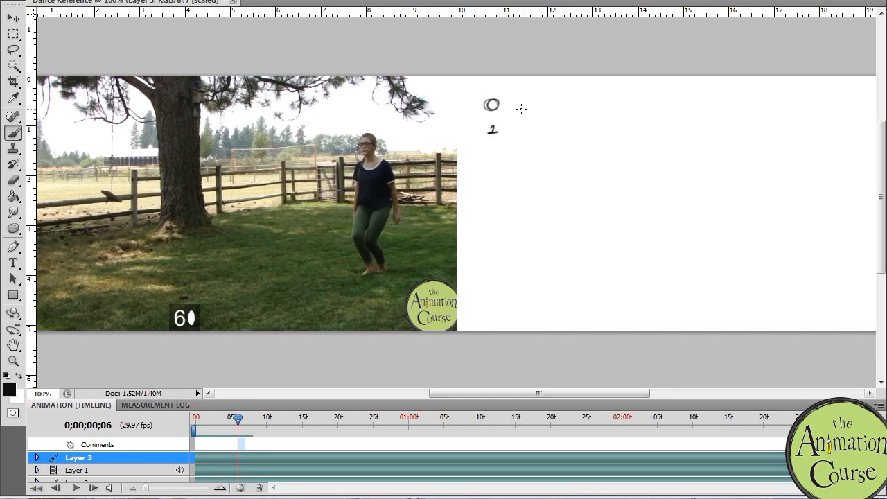
mouse_move(517, 115)
left_mouse_down()
mouse_move(514, 134)
mouse_move(518, 108)
left_mouse_up()
left_click_drag(239, 419, 303, 409)
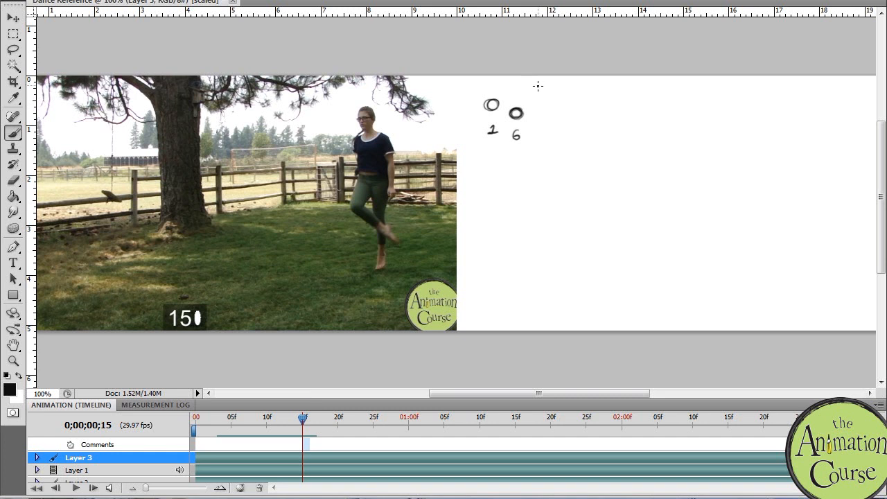
left_click_drag(539, 93, 535, 90)
mouse_move(538, 130)
left_mouse_down()
mouse_move(538, 140)
mouse_move(545, 130)
left_mouse_up()
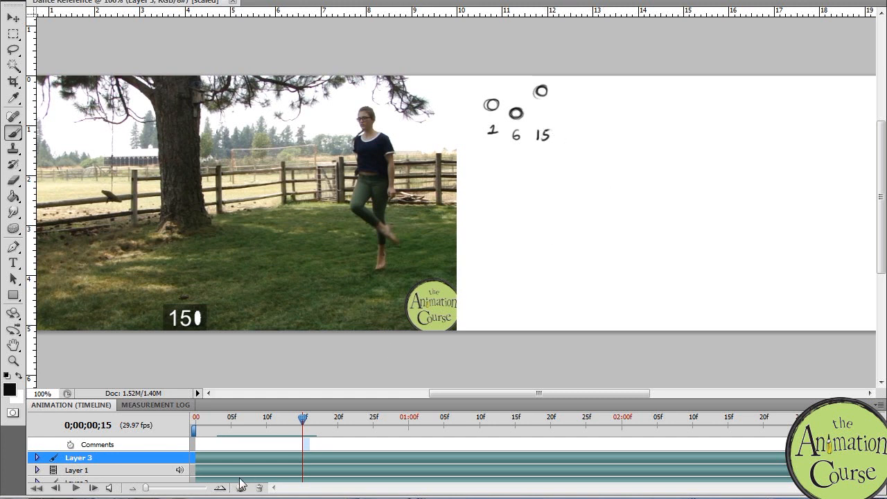
Step: Go to frames 24 and 31 and add their low head circles to the chart, labelled 24 and 31
left_click_drag(303, 424, 317, 409)
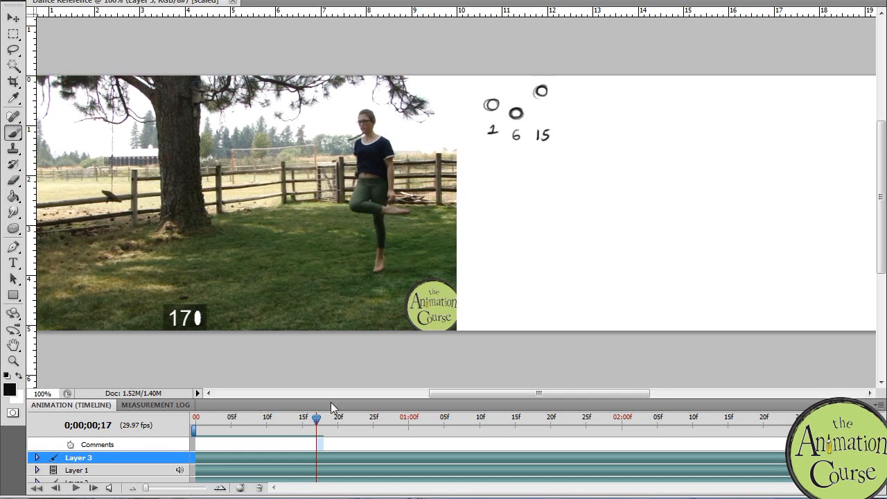
left_click_drag(315, 420, 370, 418)
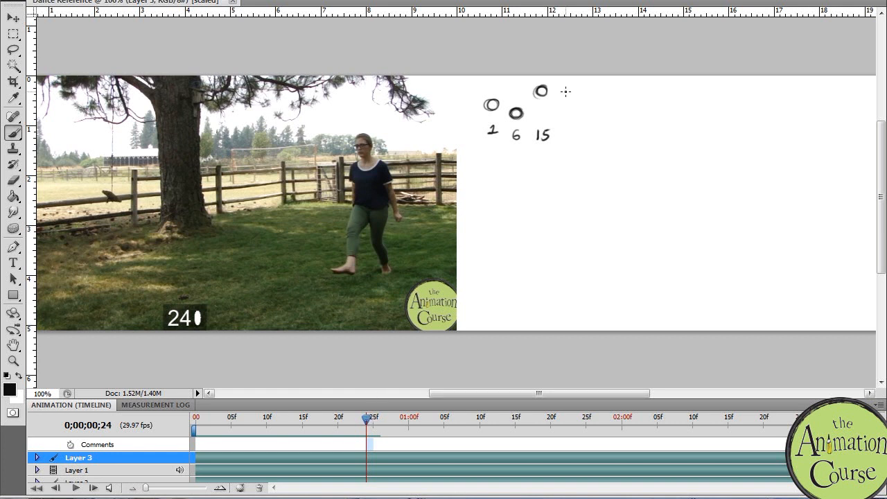
left_click_drag(569, 114, 574, 136)
left_click_drag(366, 418, 421, 377)
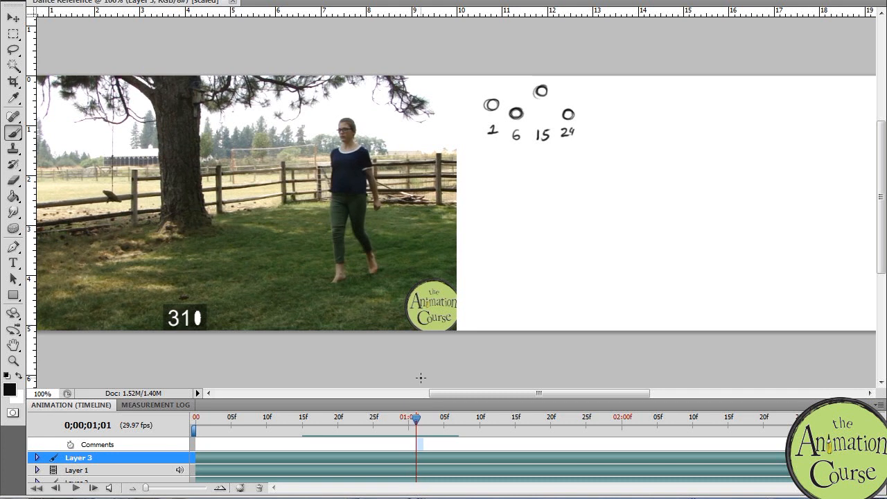
mouse_move(416, 418)
left_mouse_down()
mouse_move(388, 419)
mouse_move(424, 420)
mouse_move(417, 418)
left_mouse_up()
mouse_move(614, 109)
left_mouse_down()
mouse_move(607, 106)
mouse_move(609, 135)
mouse_move(618, 136)
left_mouse_up()
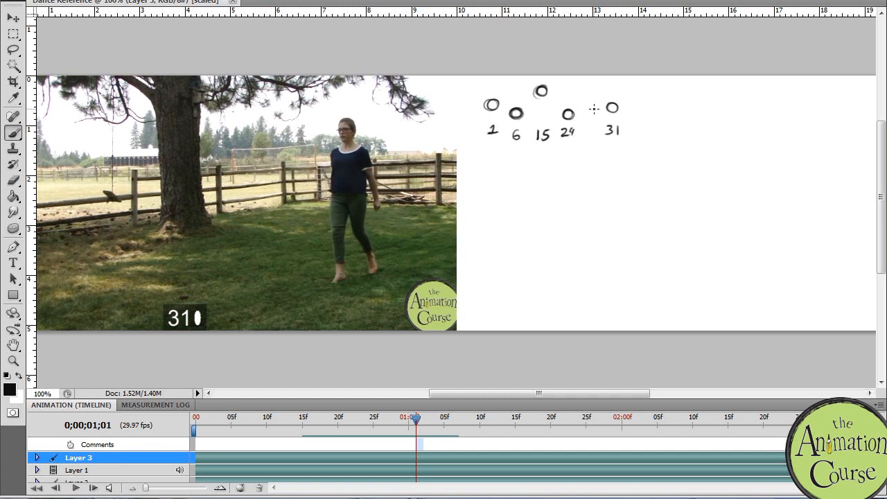
Step: Go back to frame 29, add a higher circle labelled 29, and connect it to the circles of frames 24 and 31
mouse_move(415, 418)
left_mouse_down()
mouse_move(375, 421)
mouse_move(402, 421)
left_mouse_up()
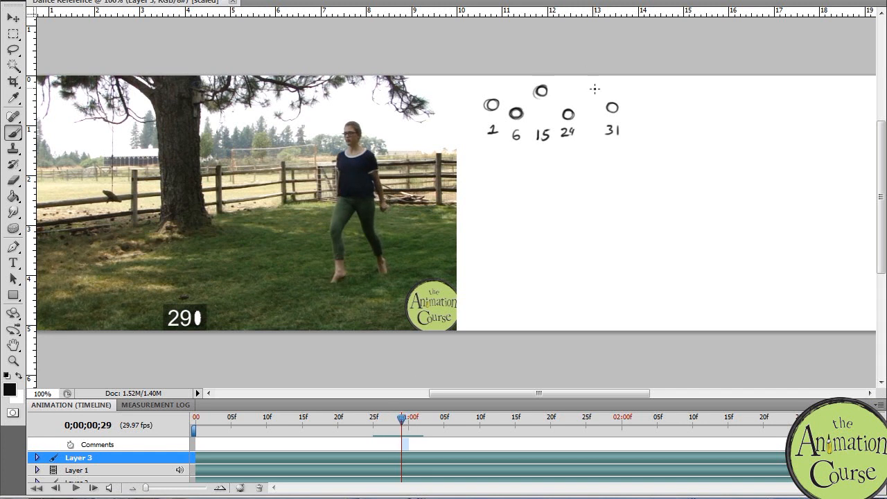
mouse_move(596, 95)
left_mouse_down()
mouse_move(587, 101)
mouse_move(593, 97)
mouse_move(594, 132)
left_mouse_up()
mouse_move(600, 124)
left_mouse_down()
mouse_move(599, 134)
mouse_move(587, 102)
left_mouse_up()
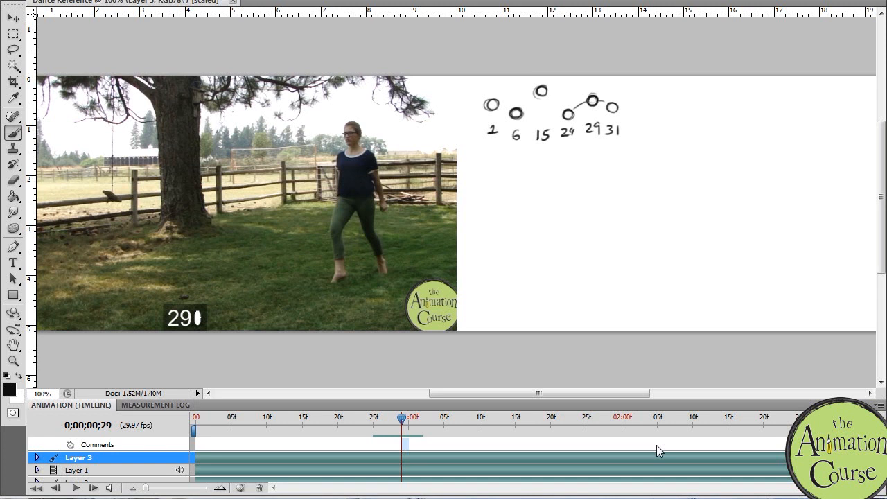
Step: Chart the head position for frames 35 (high) and 39 (low) with circles labelled 35 and 39
left_click_drag(406, 420, 447, 404)
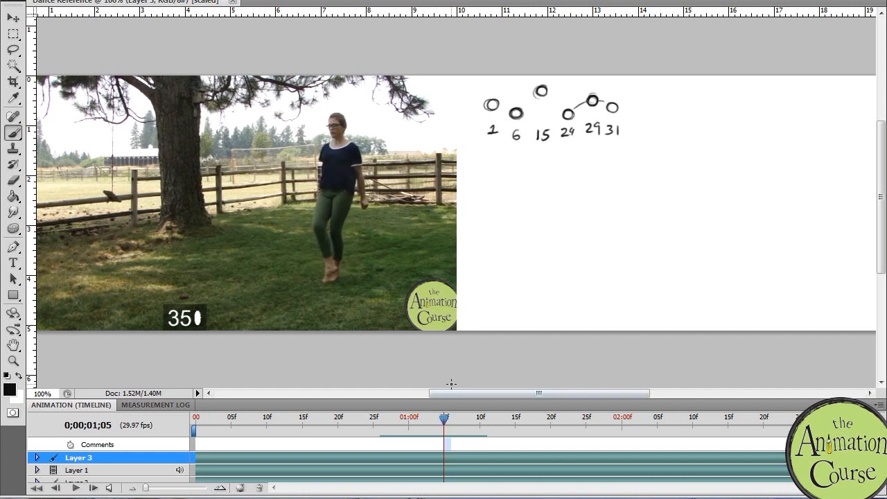
mouse_move(639, 90)
left_mouse_down()
mouse_move(636, 133)
mouse_move(649, 124)
left_mouse_up()
left_click_drag(444, 418, 474, 417)
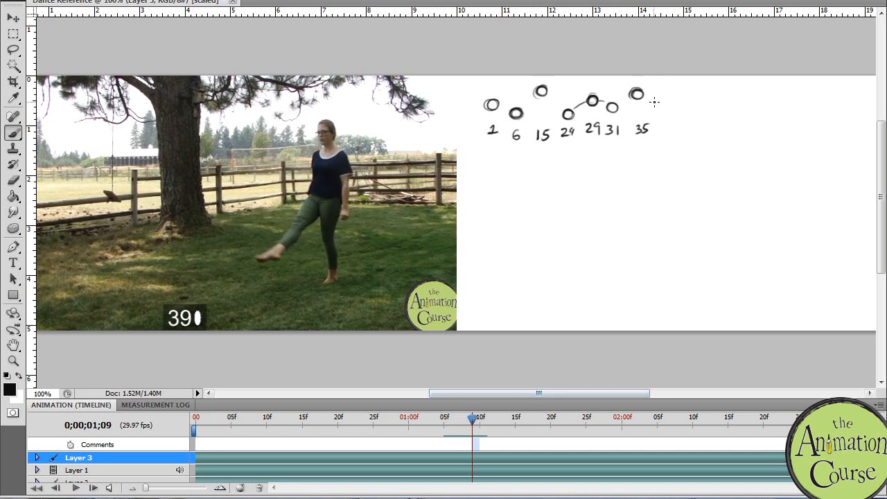
mouse_move(672, 105)
left_mouse_down()
mouse_move(665, 132)
mouse_move(684, 123)
left_mouse_up()
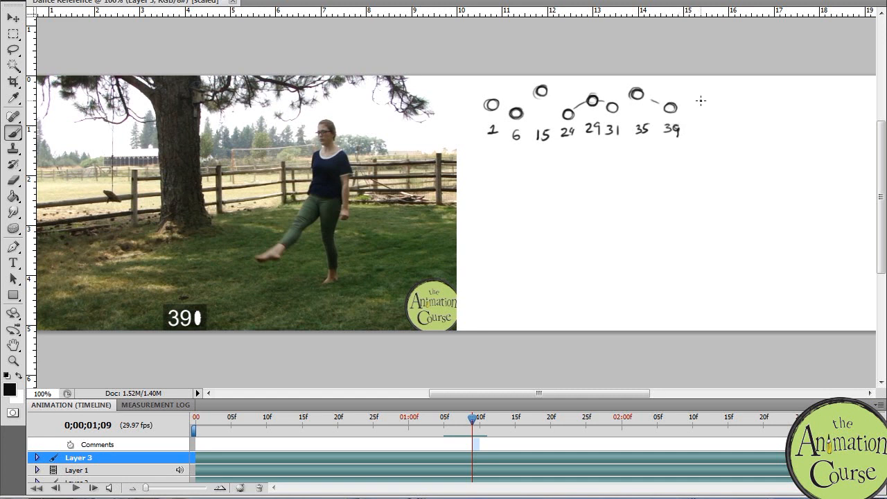
Step: Go to frame 45 and chart its high head position, replacing the first circle with one placed higher
left_click_drag(473, 419, 517, 404)
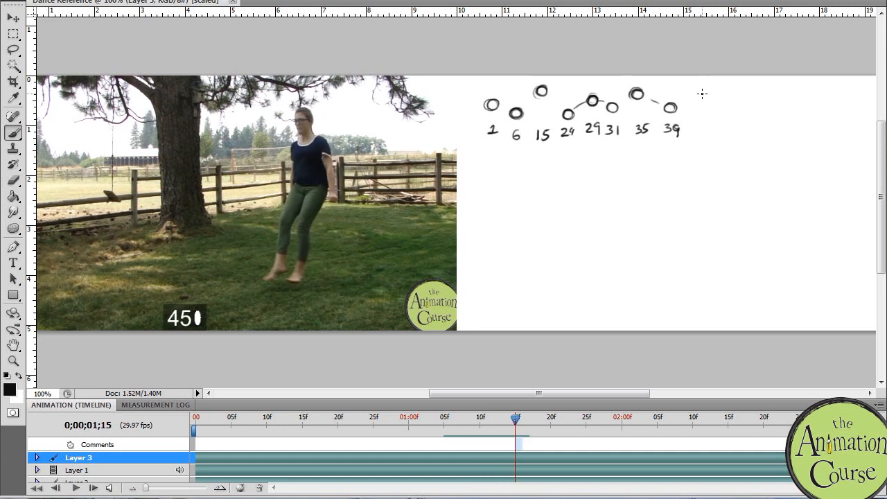
left_click_drag(698, 97, 705, 93)
mouse_move(515, 419)
left_mouse_down()
mouse_move(414, 419)
mouse_move(521, 416)
mouse_move(514, 406)
mouse_move(202, 393)
mouse_move(297, 416)
mouse_move(588, 420)
mouse_move(506, 416)
mouse_move(516, 416)
left_mouse_up()
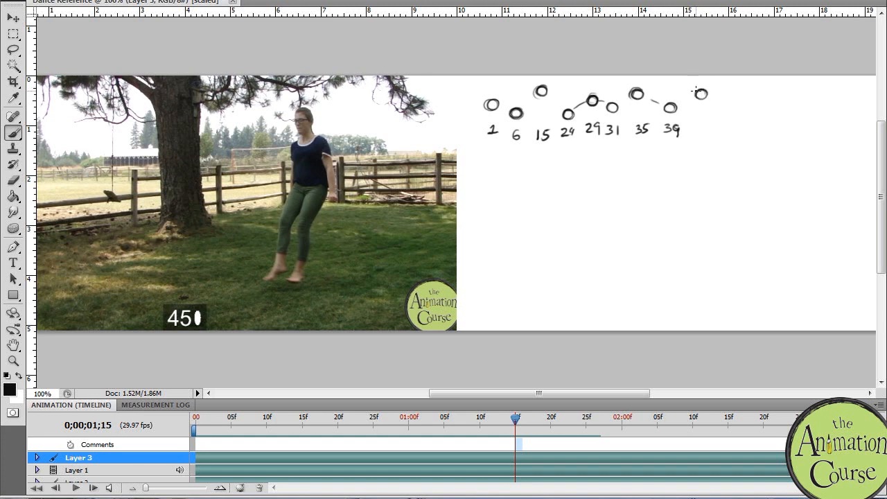
key("ctrl+z")
left_click_drag(696, 81, 696, 93)
Step: Redraw the frame 39 circle slightly lower and connect the charted head circles with path lines up to frame 45
left_click_drag(667, 109, 676, 107)
left_click_drag(665, 108, 676, 112)
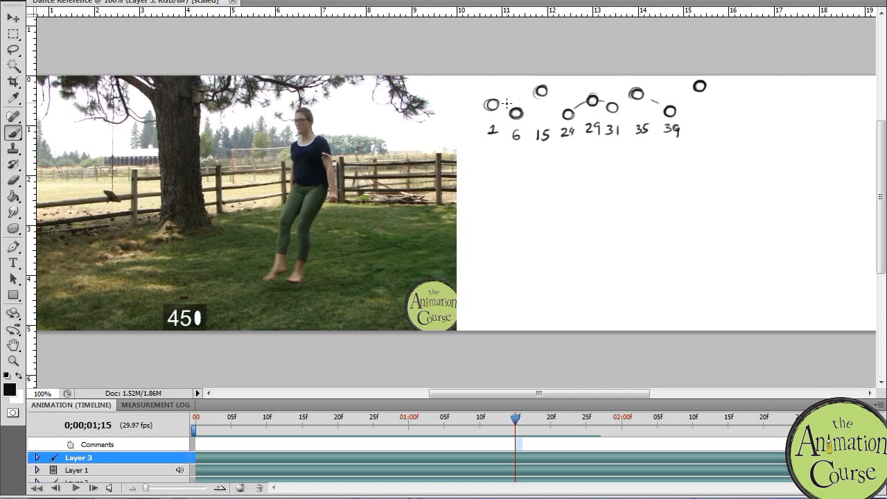
mouse_move(500, 106)
left_mouse_down()
mouse_move(512, 111)
mouse_move(537, 96)
mouse_move(559, 110)
left_mouse_up()
left_click_drag(618, 104, 695, 89)
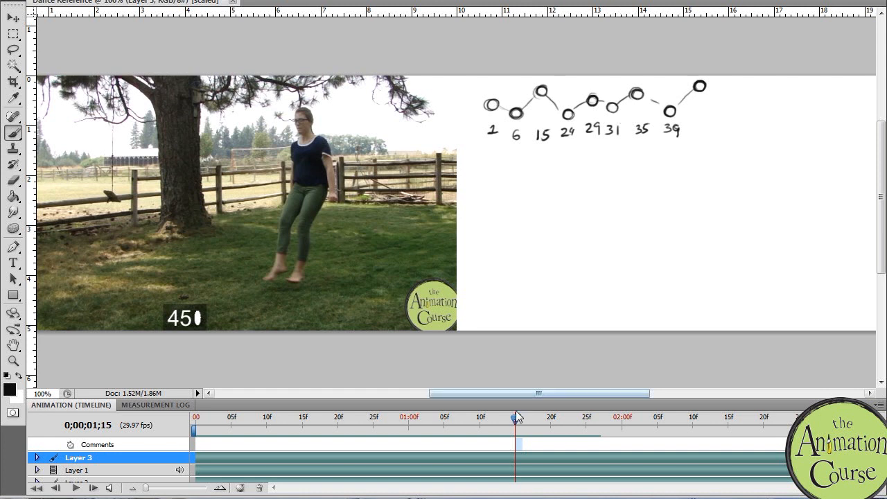
Step: Chart the low head positions of frames 49 and 59 with labelled circles, redrawing the frame 59 circle lower
left_click_drag(517, 419, 547, 419)
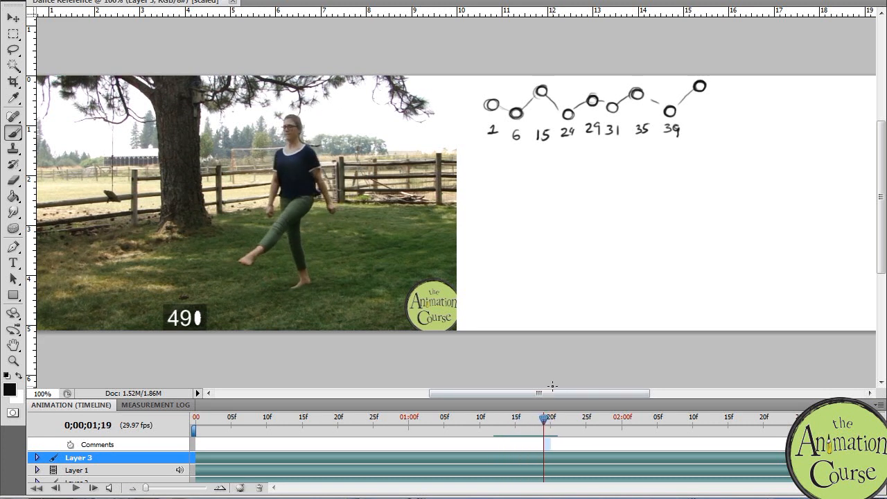
left_click_drag(728, 107, 730, 104)
left_click_drag(546, 420, 615, 418)
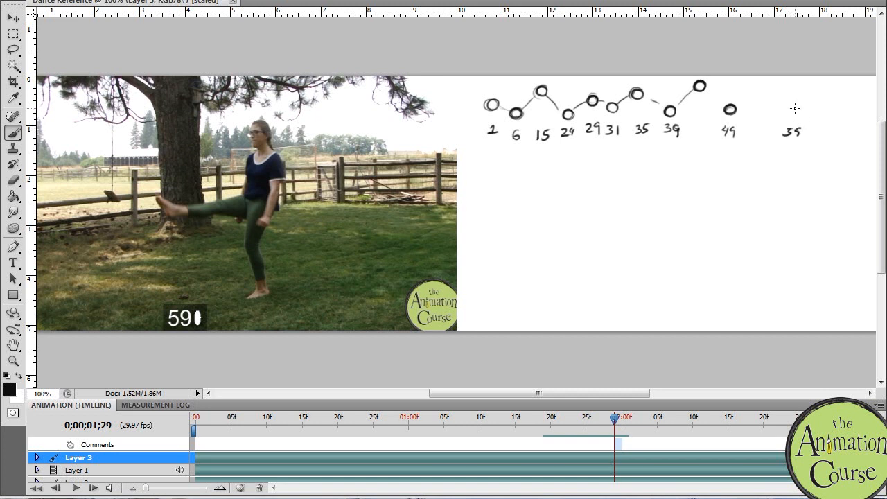
mouse_move(615, 418)
left_mouse_down()
mouse_move(530, 418)
mouse_move(615, 419)
left_mouse_up()
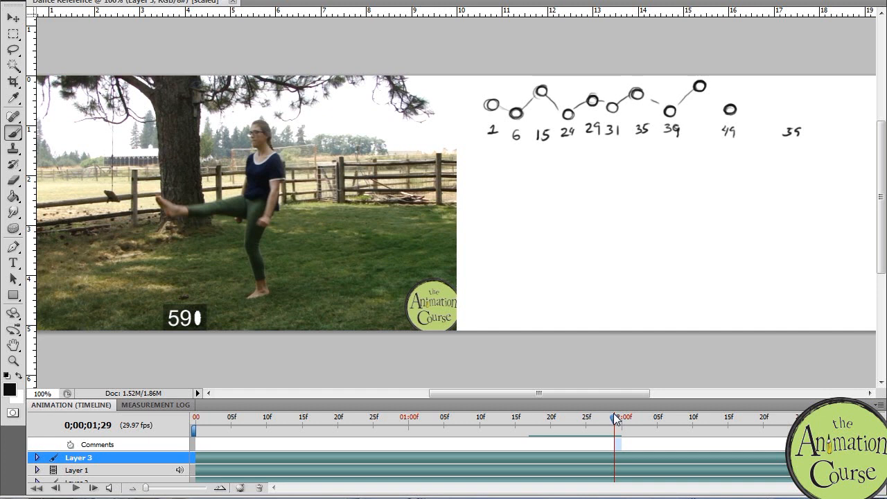
left_click_drag(788, 105, 794, 105)
key("ctrl+alt+z")
key("ctrl+alt+z")
key("ctrl+alt+z")
left_click_drag(793, 109, 785, 118)
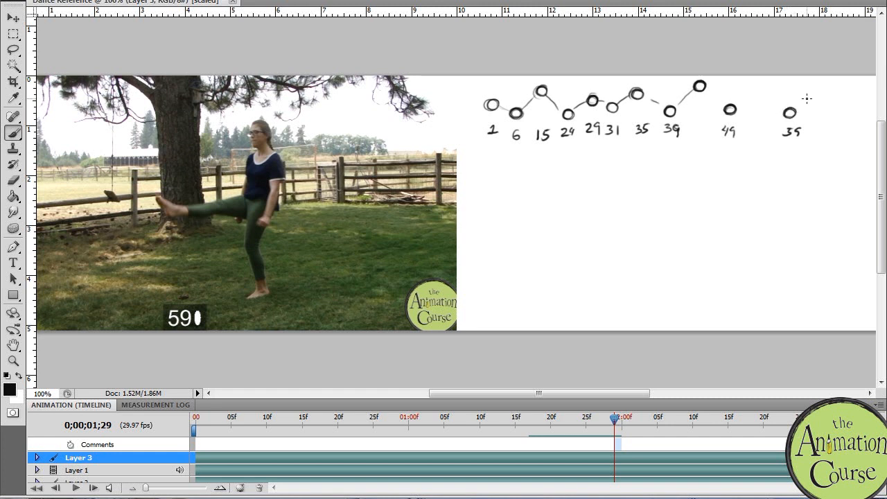
Step: Go back to frame 54, add a high circle labelled 54 between 49 and 59, and connect the neighbouring circles
left_click_drag(614, 420, 578, 423)
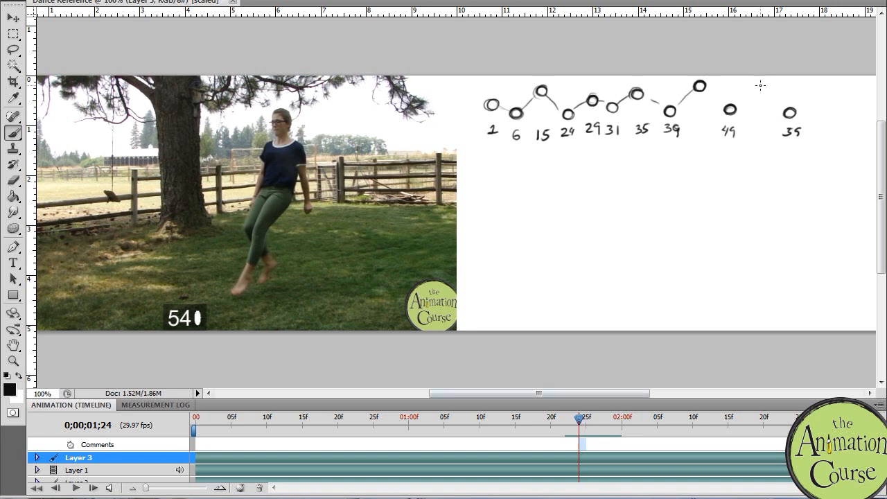
left_click_drag(758, 90, 758, 89)
left_click_drag(757, 128, 766, 130)
Step: Go to frame 68 and shift the whole head chart down to make room for the jump's peak
left_click_drag(578, 419, 679, 416)
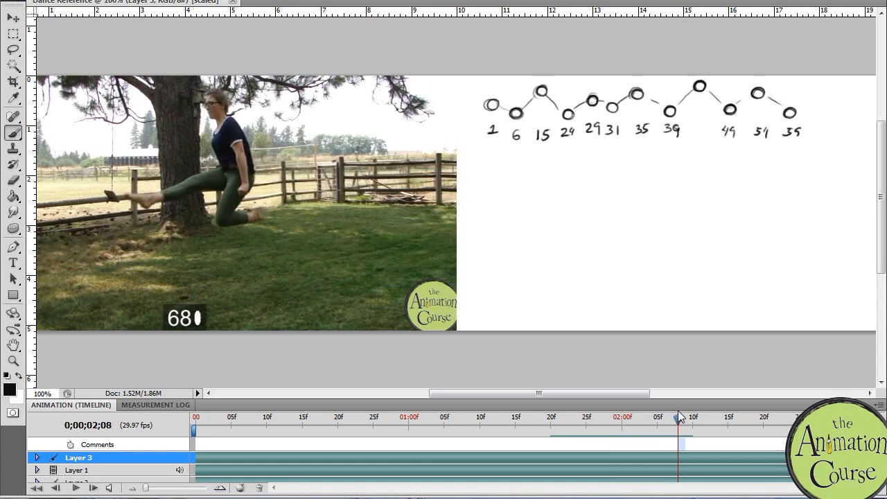
left_click_drag(798, 97, 835, 78)
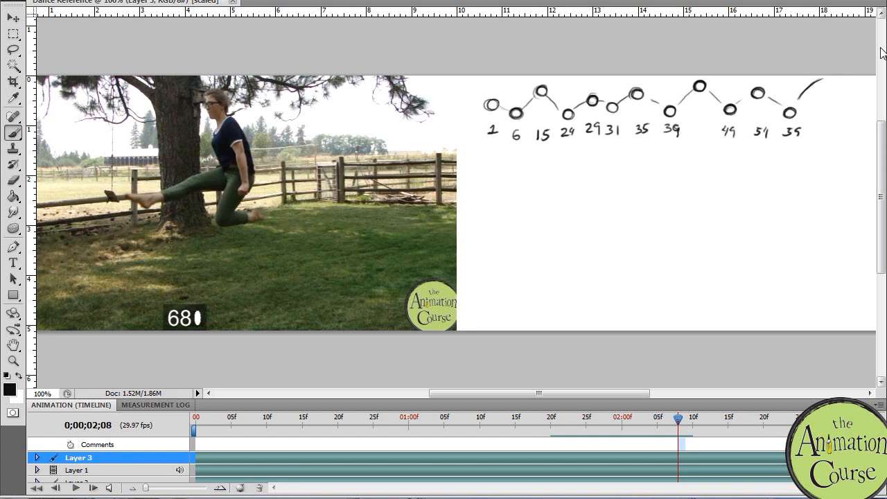
left_click_drag(786, 148, 786, 171, "ctrl")
key("ctrl+z")
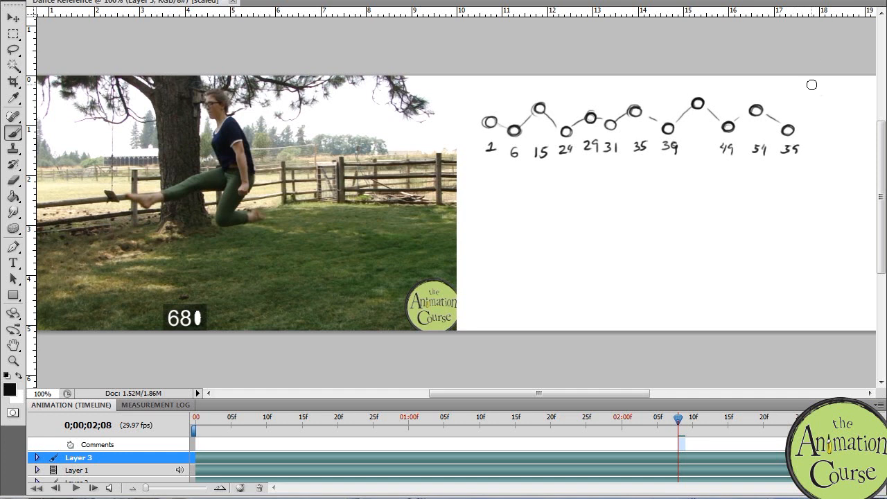
Step: Draw the frame 68 head circle above all the others and label it 68
left_click_drag(812, 86, 810, 95)
left_click_drag(816, 142, 818, 151)
left_click_drag(825, 143, 823, 152)
Step: Chart frame 78 with a low circle labelled 78 and draw the jump arc from 59 through 68 to 78
left_click_drag(678, 424, 749, 407)
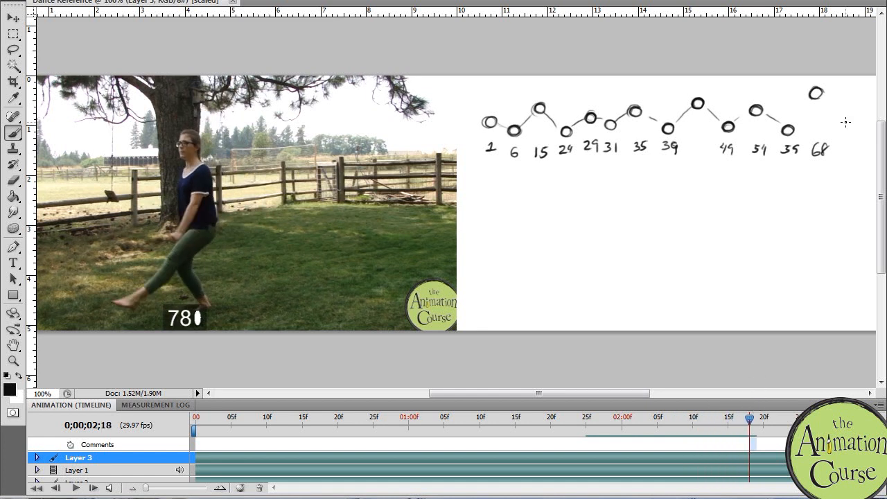
mouse_move(846, 142)
left_mouse_down()
mouse_move(850, 153)
mouse_move(859, 142)
left_mouse_up()
mouse_move(855, 133)
left_mouse_down()
mouse_move(847, 135)
mouse_move(857, 130)
left_mouse_up()
mouse_move(792, 122)
left_mouse_down()
mouse_move(816, 91)
mouse_move(854, 128)
left_mouse_up()
Step: Go to frame 87, draw the path rising from 78, and add a head circle with the label 87 below it
key("space")
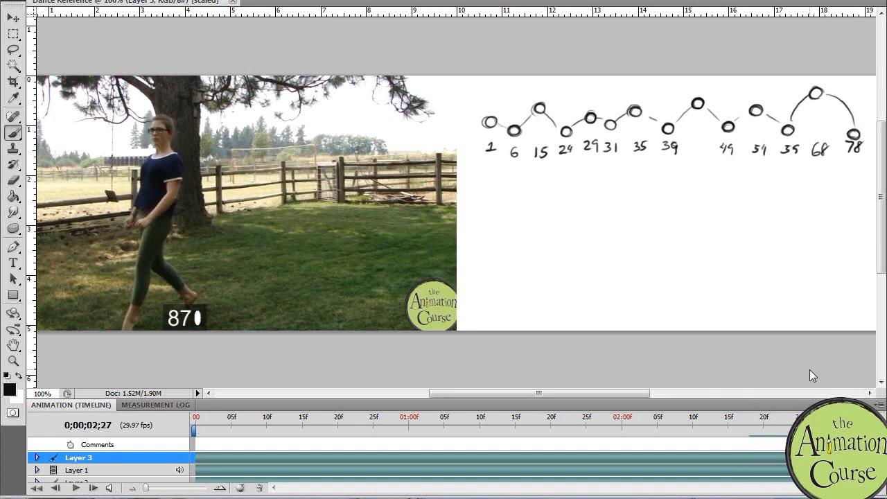
left_click_drag(644, 393, 655, 394)
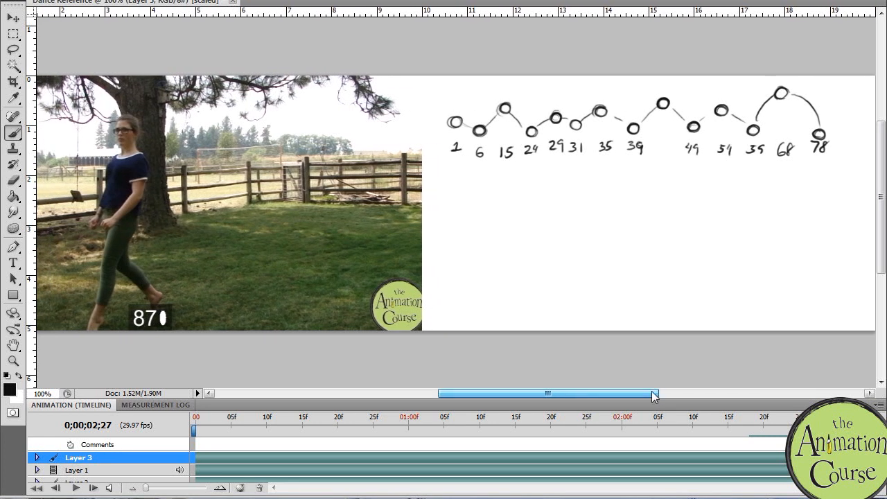
mouse_move(825, 126)
left_mouse_down()
mouse_move(840, 109)
mouse_move(846, 115)
left_mouse_up()
left_click_drag(852, 108, 855, 116)
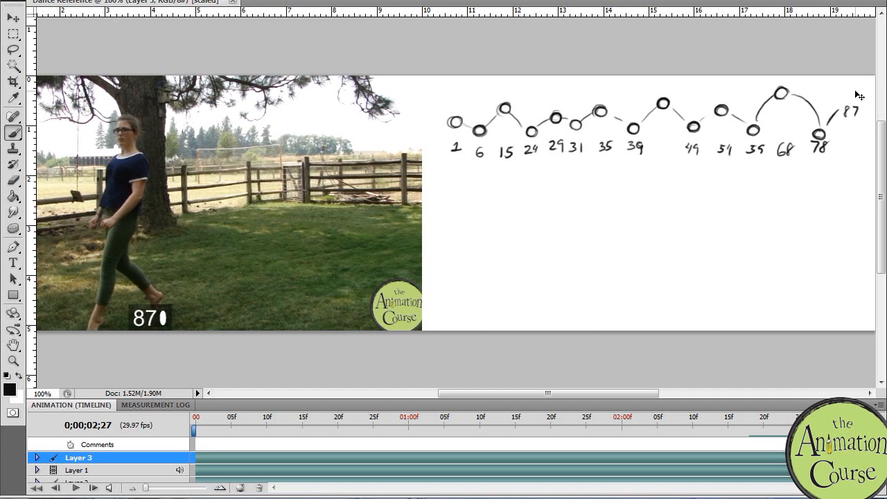
key("ctrl+alt+z")
key("ctrl+alt+z")
left_click_drag(849, 106, 849, 106)
left_click_drag(847, 141, 845, 150)
Step: Go to frame 92, draw its lower head circle at the canvas edge, and strengthen the line between 78 and 87
left_click_drag(815, 420, 851, 420)
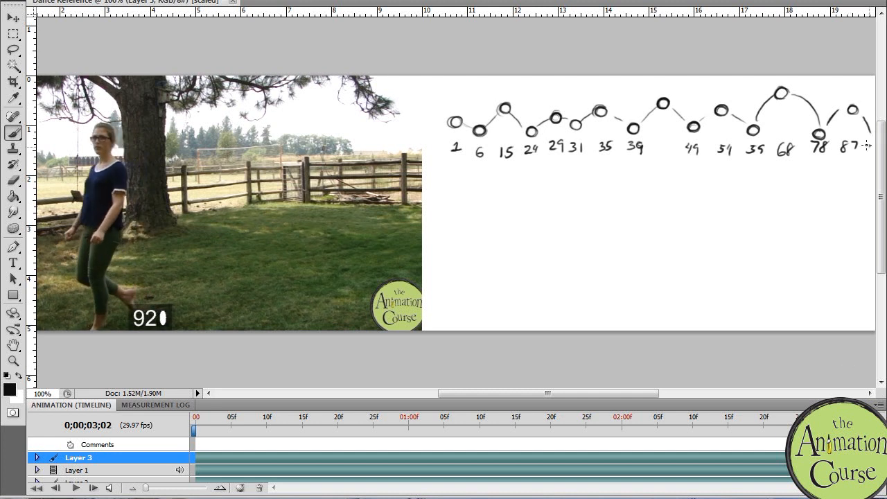
left_click_drag(636, 392, 655, 368)
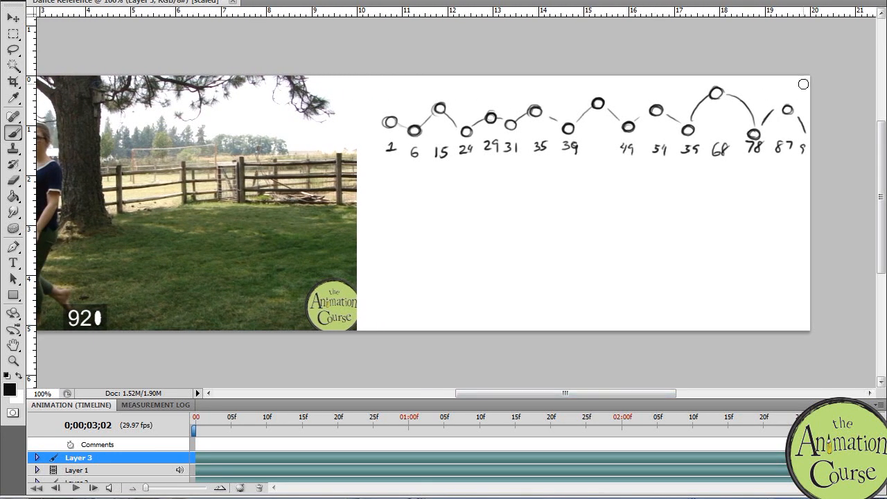
key("ctrl+z")
left_click_drag(800, 126, 805, 124)
left_click_drag(770, 113, 776, 109)
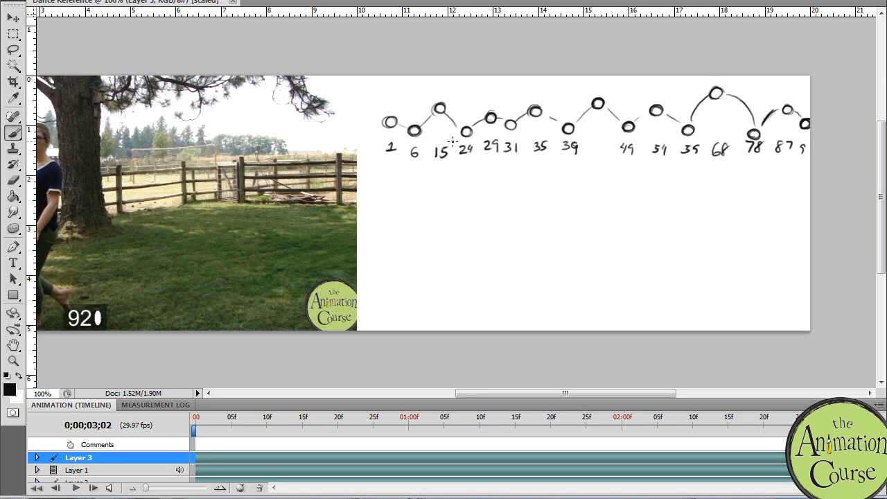
Step: Darken the path lines running from frame 49 through 54 and 59 up to the frame 68 peak
left_click_drag(667, 113, 685, 130)
mouse_move(688, 130)
left_mouse_down()
mouse_move(682, 136)
mouse_move(695, 135)
mouse_move(692, 115)
mouse_move(716, 94)
left_mouse_up()
mouse_move(667, 115)
left_mouse_down()
mouse_move(682, 126)
mouse_move(646, 112)
left_mouse_up()
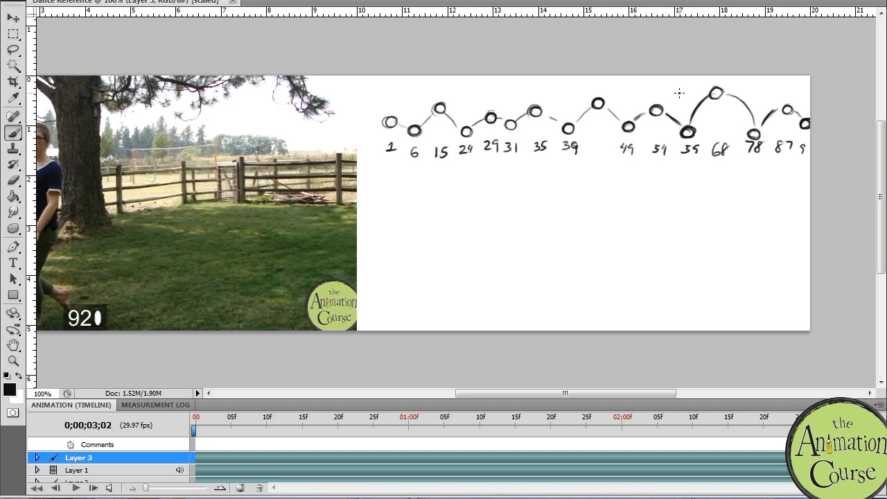
mouse_move(586, 395)
left_mouse_down()
mouse_move(550, 398)
mouse_move(571, 401)
mouse_move(580, 382)
mouse_move(574, 394)
left_mouse_up()
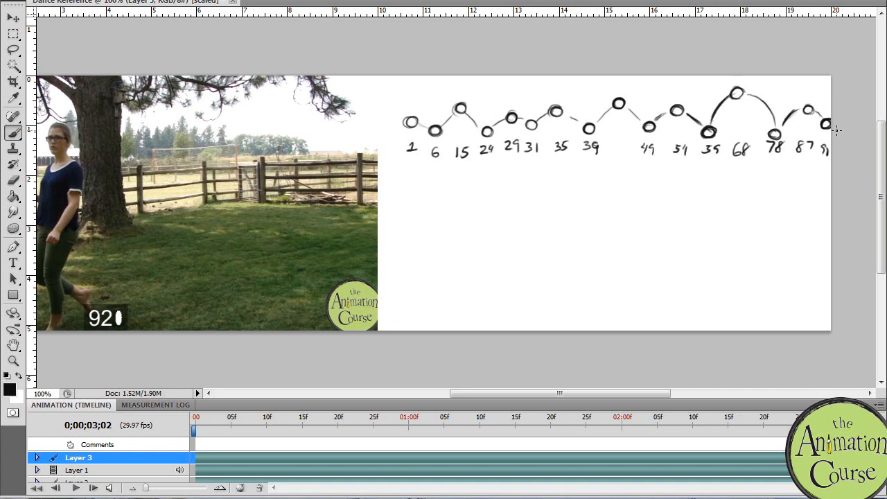
Step: Shift the head-height chart slightly left to fit the canvas and darken its last head circle
left_click_drag(819, 162, 810, 162, "ctrl")
mouse_move(824, 119)
left_mouse_down()
mouse_move(813, 126)
mouse_move(822, 131)
mouse_move(826, 120)
left_mouse_up()
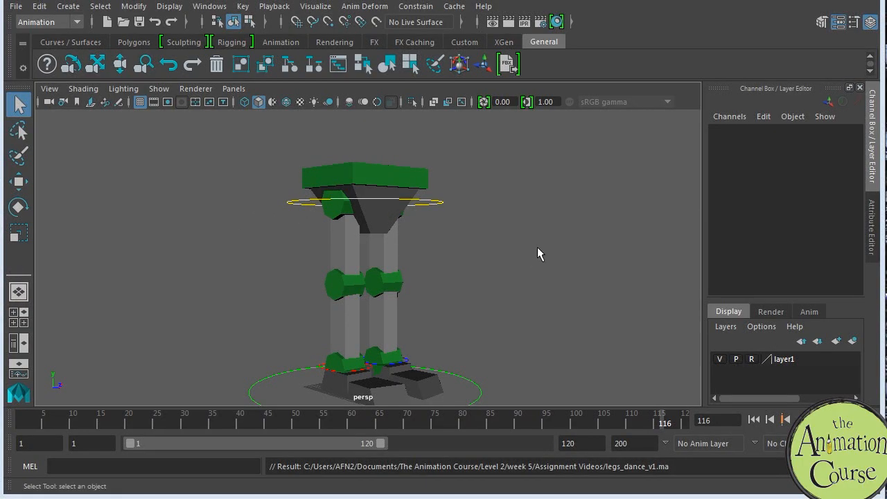
Step: Switch to the leg rig in Maya, view it from several angles, and hide and reopen the Channel Box / Layer Editor
mouse_move(515, 293)
left_mouse_down("alt")
mouse_move(533, 282)
mouse_move(464, 286)
mouse_move(503, 311)
mouse_move(529, 298)
mouse_move(529, 271)
mouse_move(516, 284)
left_mouse_up("alt")
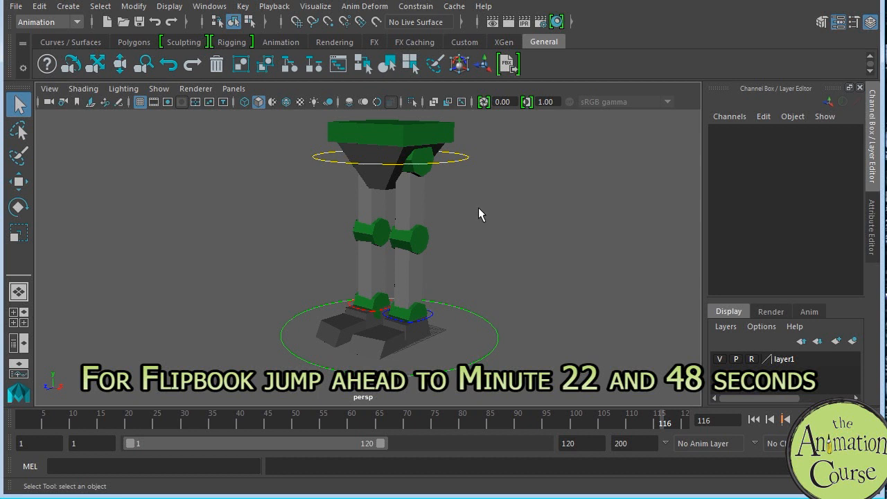
left_click_drag(496, 174, 485, 203, "alt")
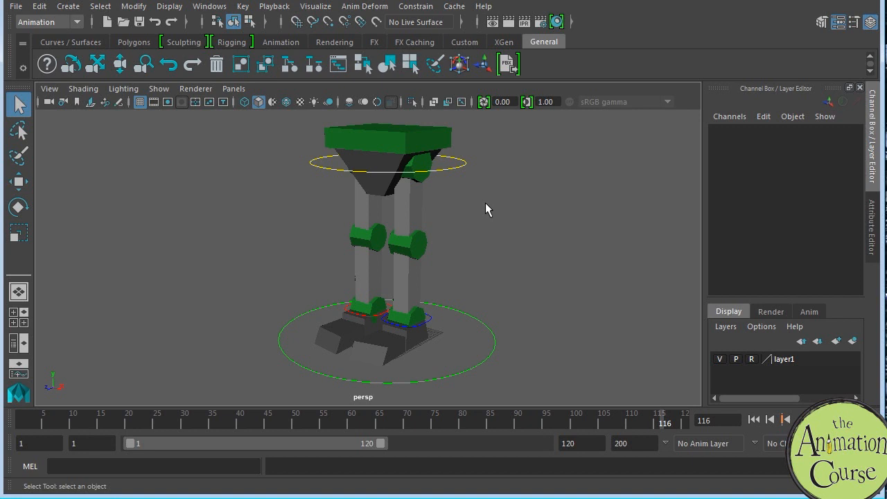
mouse_move(580, 287)
middle_mouse_down("alt")
mouse_move(572, 271)
mouse_move(574, 294)
middle_mouse_up("alt")
left_click_drag(575, 298, 576, 285, "alt")
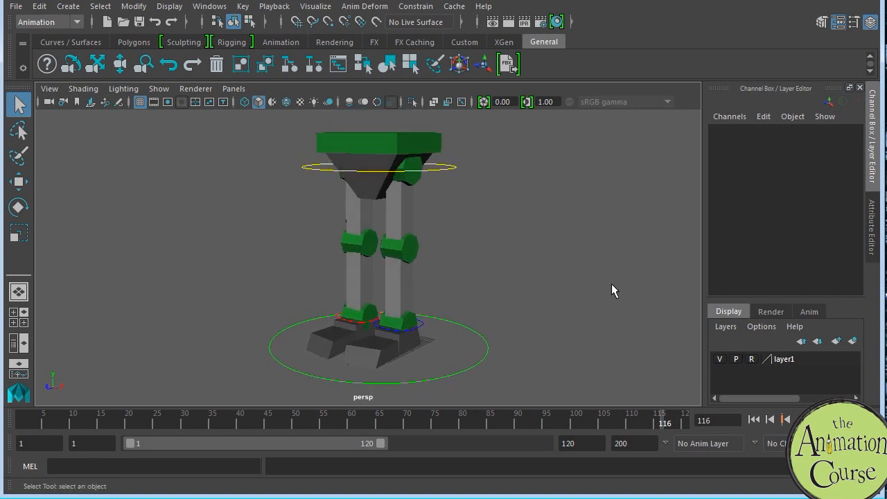
left_click(869, 22)
left_click(870, 22)
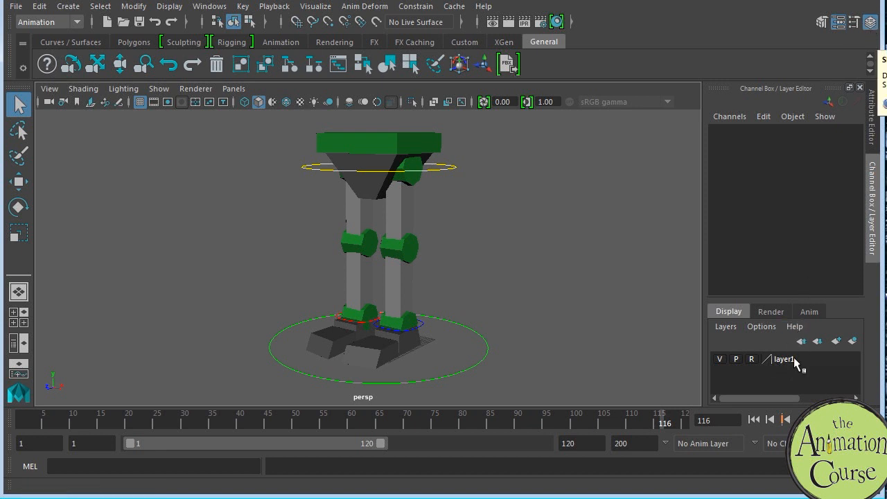
Step: Toggle layer1's visibility off and on twice to check which geometry it controls, leaving it visible
left_click(720, 360)
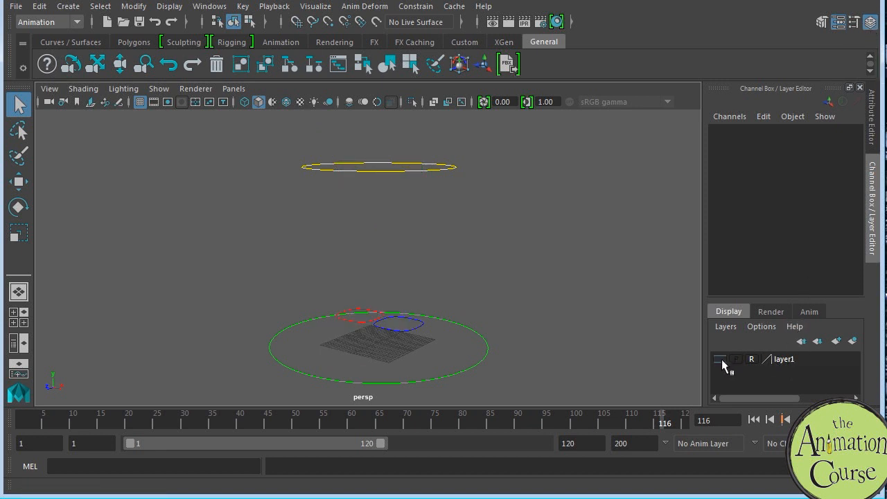
left_click(720, 359)
left_click(720, 360)
left_click(720, 359)
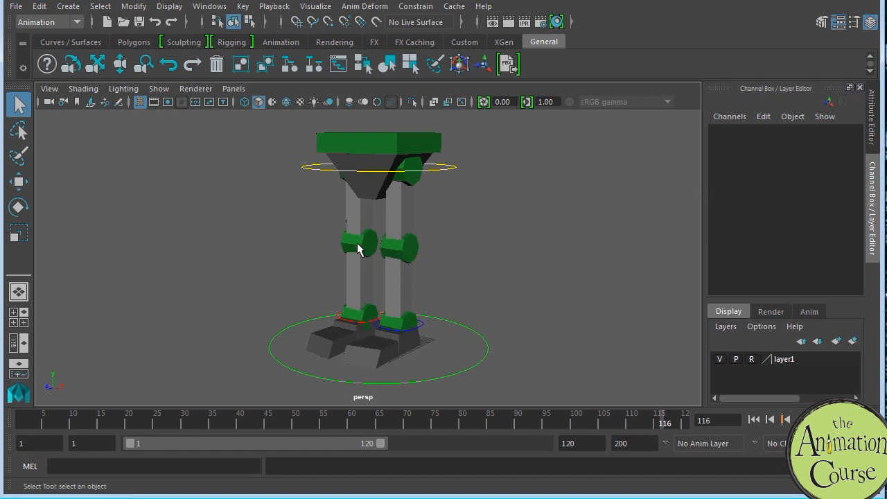
Step: Set layer1 from reference to normal, and select both upper legs, knees, lower legs and ankles
left_click(751, 360)
left_click(404, 206)
left_click(363, 214, "shift")
left_click(359, 248)
left_click(402, 271, "shift")
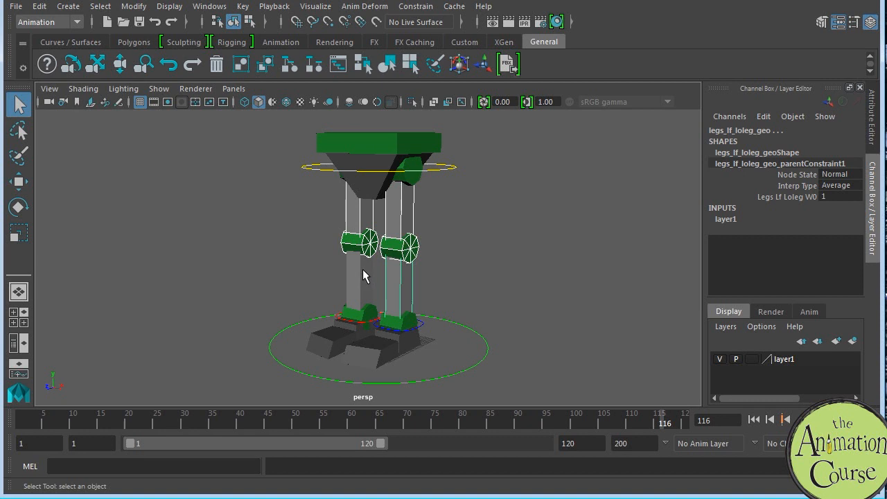
left_click(364, 314)
left_click(409, 321, "shift")
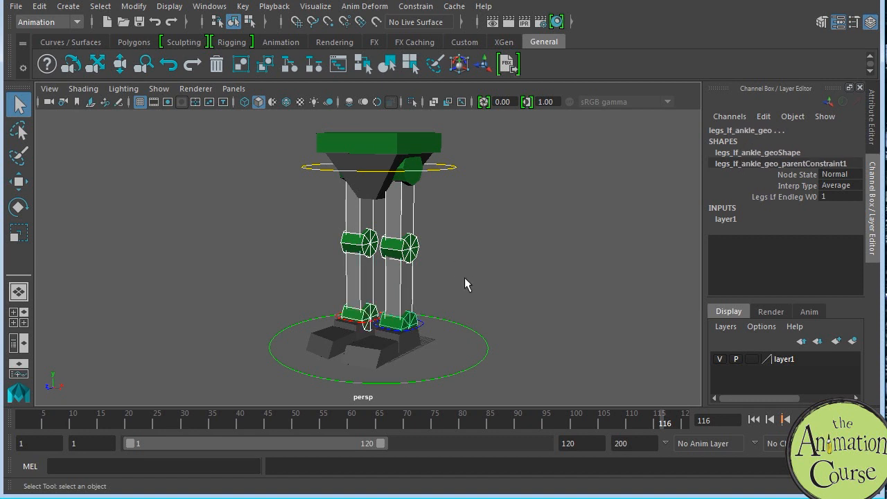
Step: Add the toe and upper foot geometry of both feet to the leg selection
middle_click_drag(466, 281, 484, 222, "alt")
left_click_drag(486, 238, 501, 258, "alt")
right_click_drag(506, 262, 603, 307, "alt")
middle_click_drag(514, 283, 501, 266, "alt")
left_click(444, 271)
left_click(409, 293, "shift")
left_click(340, 274, "shift")
left_click(356, 247, "shift")
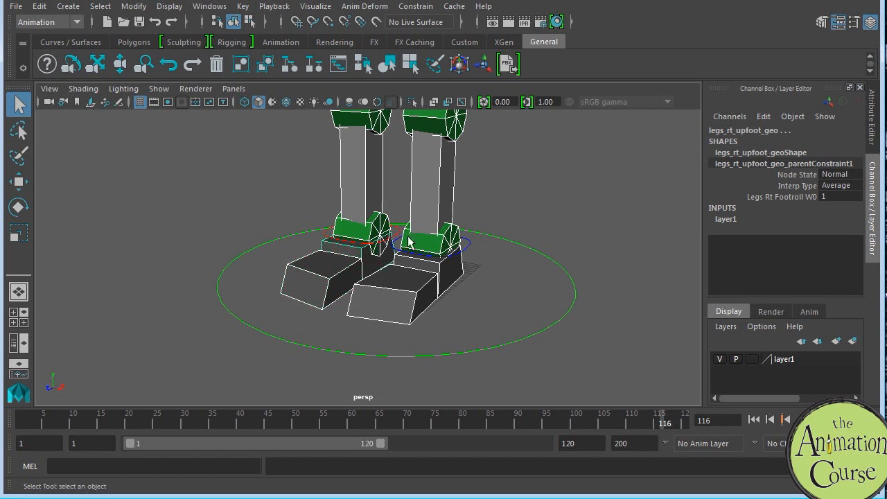
Step: Create a new display layer from the selected leg and foot geometry
left_click_drag(559, 248, 543, 301, "alt")
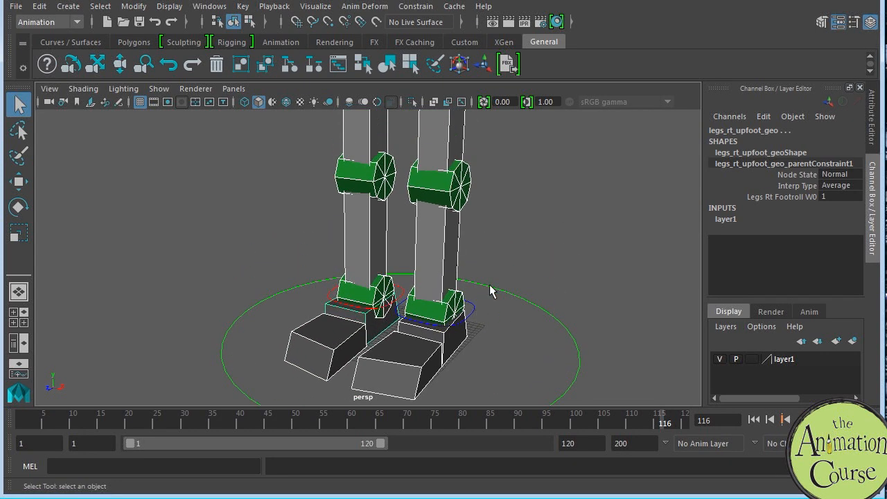
left_click_drag(584, 263, 590, 231, "alt")
right_click_drag(589, 232, 517, 216, "alt")
middle_click_drag(534, 246, 537, 319, "alt")
right_click_drag(549, 312, 485, 260, "alt")
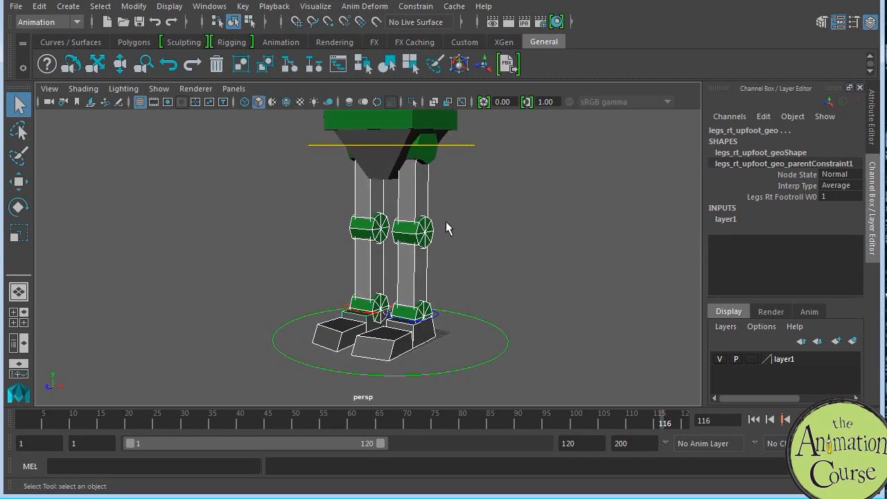
left_click_drag(543, 305, 570, 289, "alt")
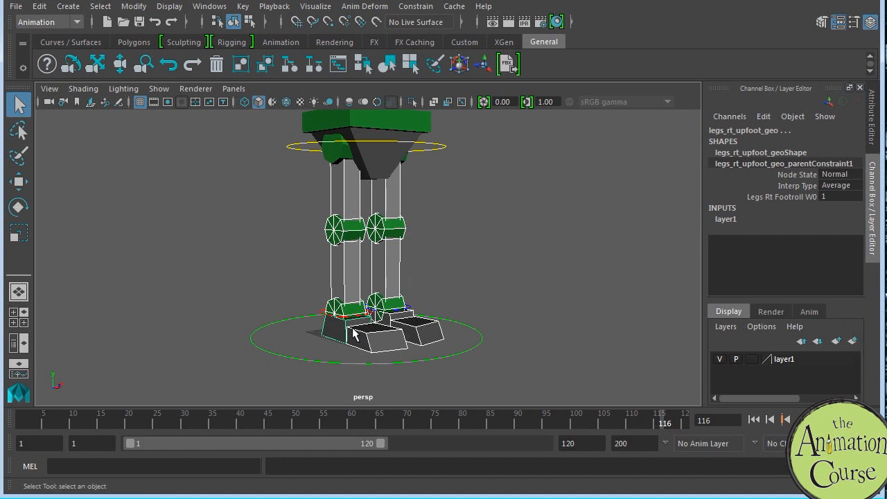
left_click(853, 341)
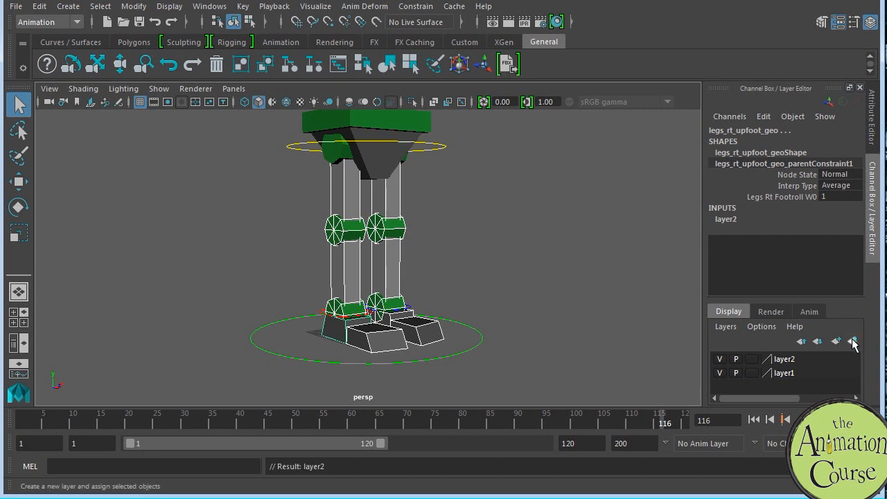
Step: Rename the new display layer, layer2, to legs_geo
left_click(790, 360)
right_click(790, 361)
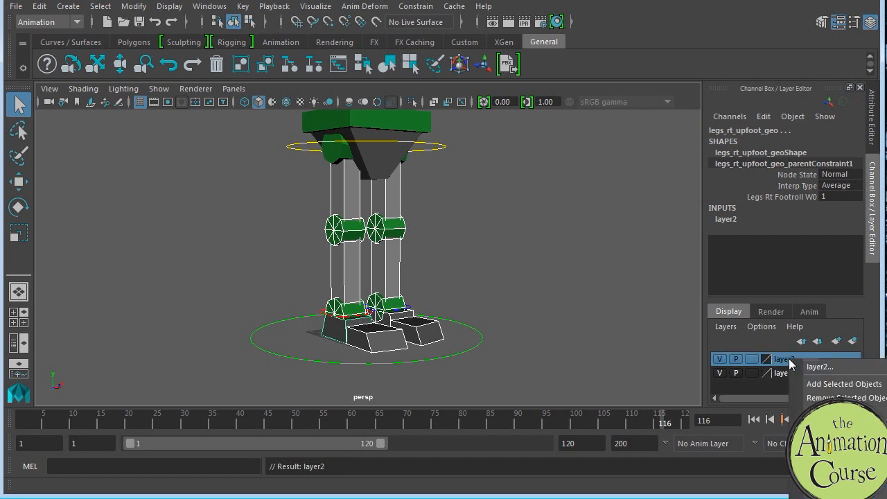
left_click(814, 365)
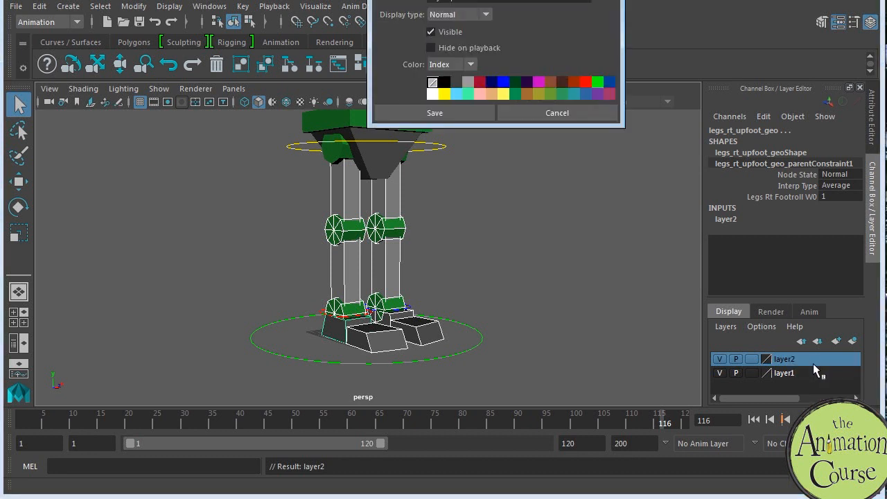
left_click_drag(473, 175, 427, 174)
type("legs_geo")
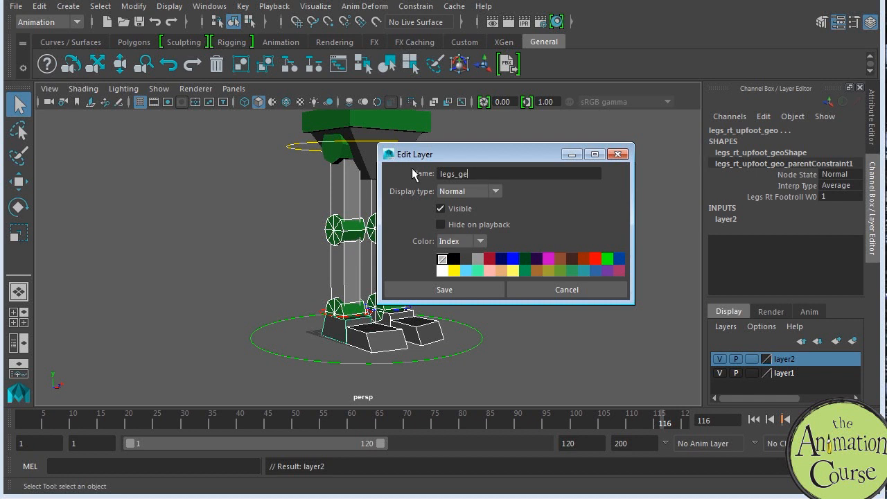
left_click(480, 288)
Step: Hide the legs_geo layer and set layer1 back to reference so the remaining hip geometry cannot be selected
left_click(752, 359)
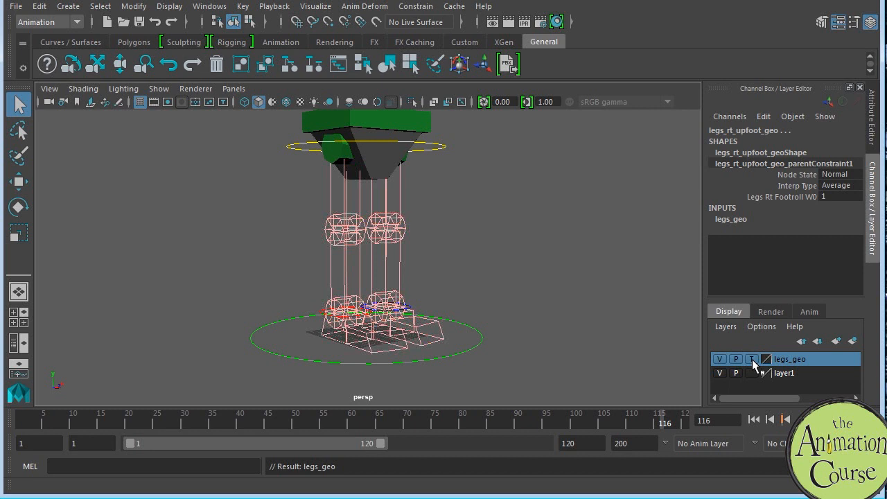
left_click(752, 359)
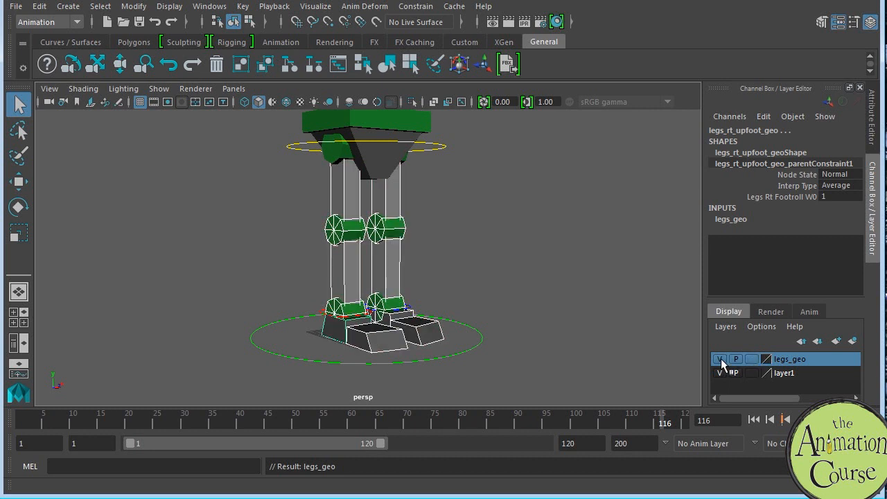
left_click(719, 359)
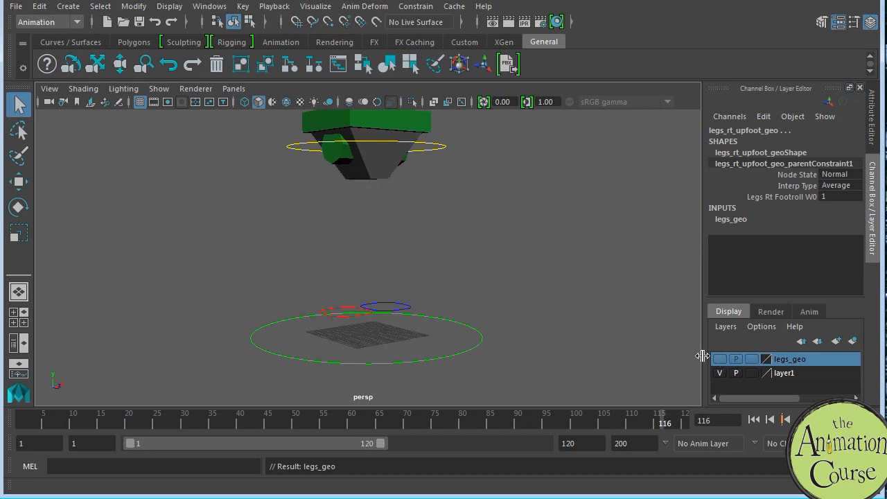
left_click(751, 373)
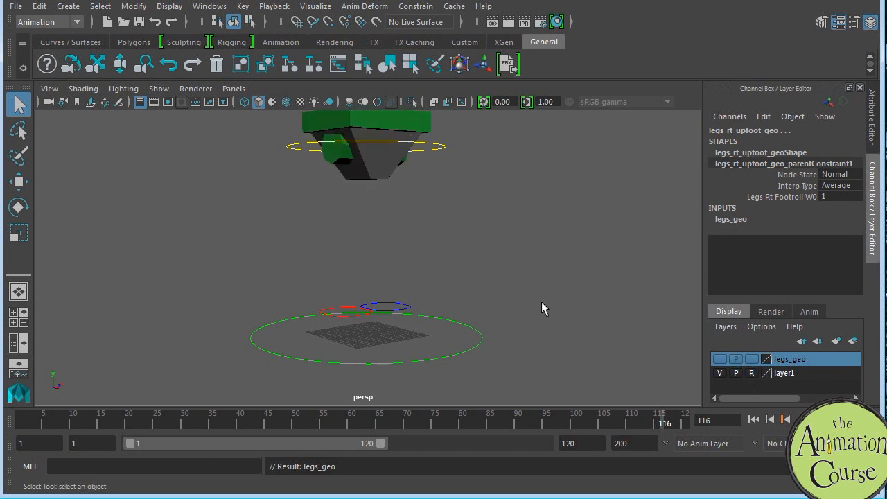
Step: Select the yellow body control ring around the hips
mouse_move(532, 300)
left_mouse_down("alt")
mouse_move(531, 273)
mouse_move(543, 295)
mouse_move(469, 313)
mouse_move(533, 316)
left_mouse_up("alt")
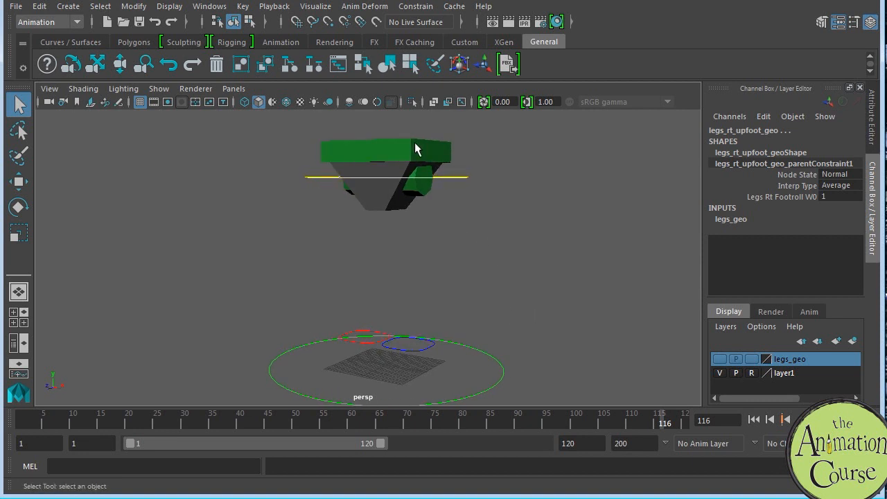
left_click(415, 144)
left_click(460, 184)
left_click_drag(529, 281, 553, 298, "alt")
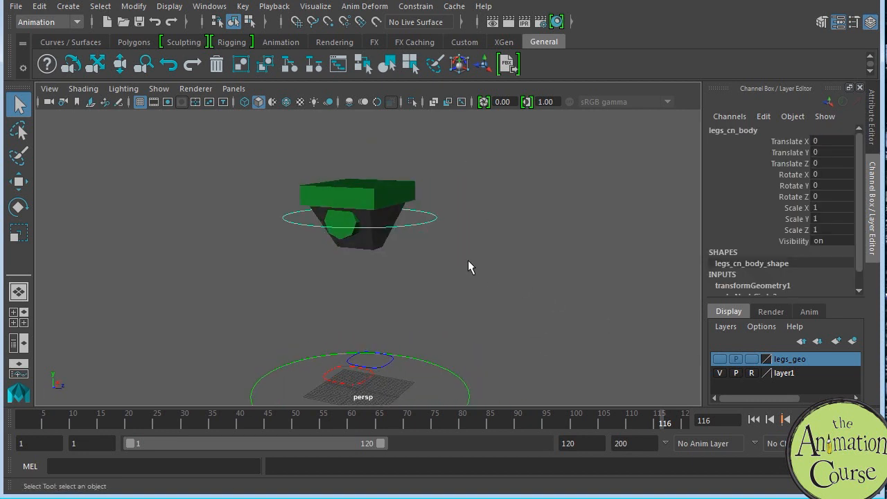
middle_click_drag(478, 302, 481, 274, "alt")
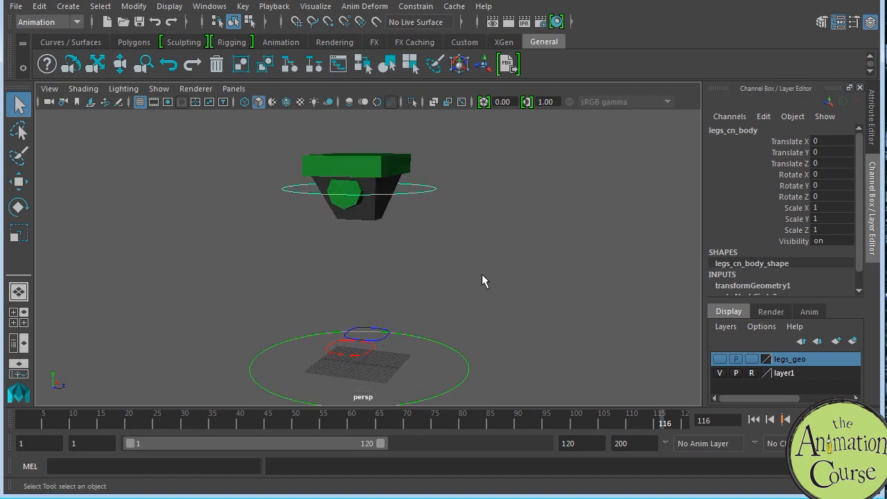
left_click_drag(481, 275, 557, 315, "alt")
right_click_drag(556, 315, 535, 283, "alt")
middle_click_drag(535, 282, 578, 272, "alt")
mouse_move(578, 272)
left_mouse_down("alt")
mouse_move(506, 294)
mouse_move(530, 294)
mouse_move(562, 275)
left_mouse_up("alt")
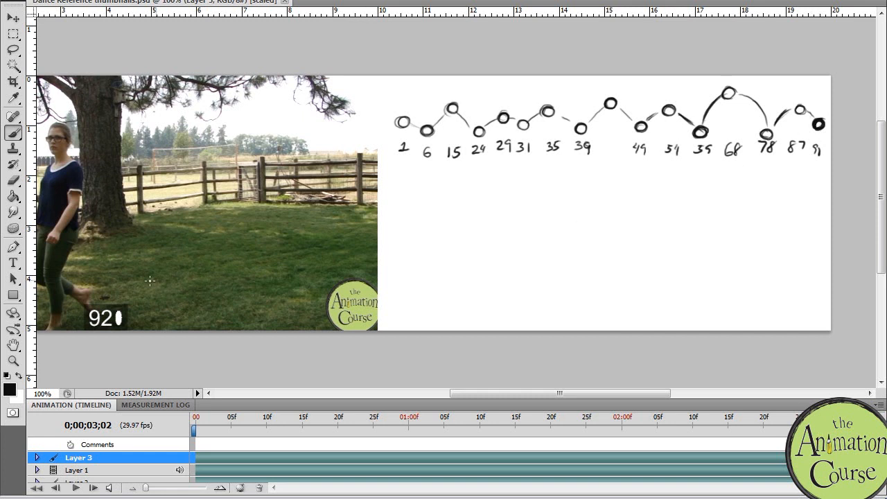
Step: Check the end of the dance reference in Photoshop, and key all channels of the body control at frame 1 in Maya
mouse_move(851, 421)
left_mouse_down()
mouse_move(182, 423)
mouse_move(560, 421)
mouse_move(722, 433)
mouse_move(863, 421)
left_mouse_up()
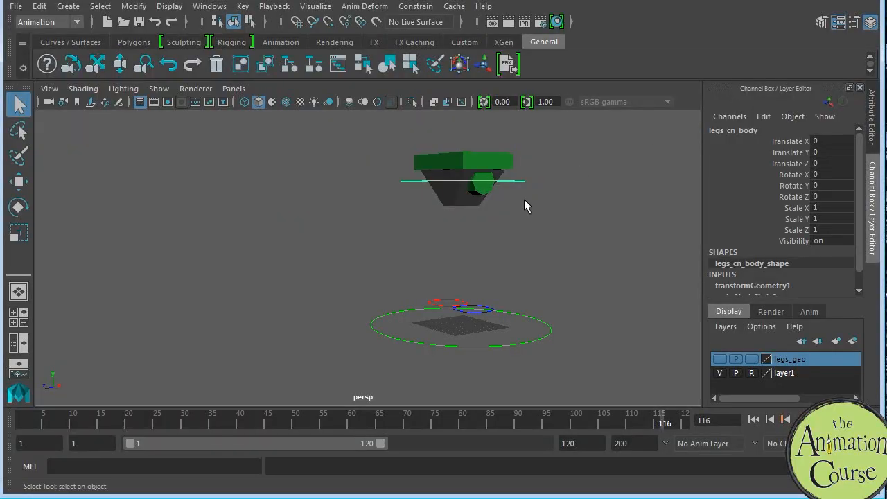
left_click(22, 422)
key("s")
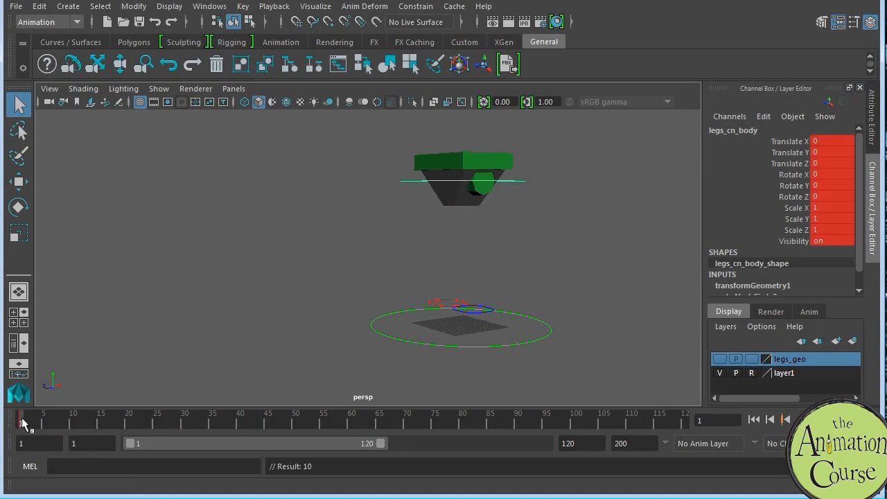
Step: Show the legs_geo layer to check the rig from the side, and hide it again
left_click_drag(517, 283, 521, 357, "alt")
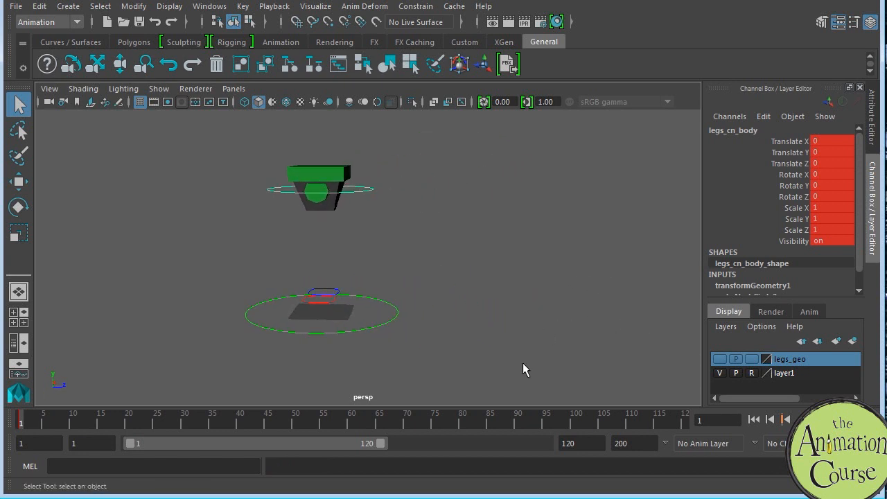
left_click(719, 359)
left_click(784, 373)
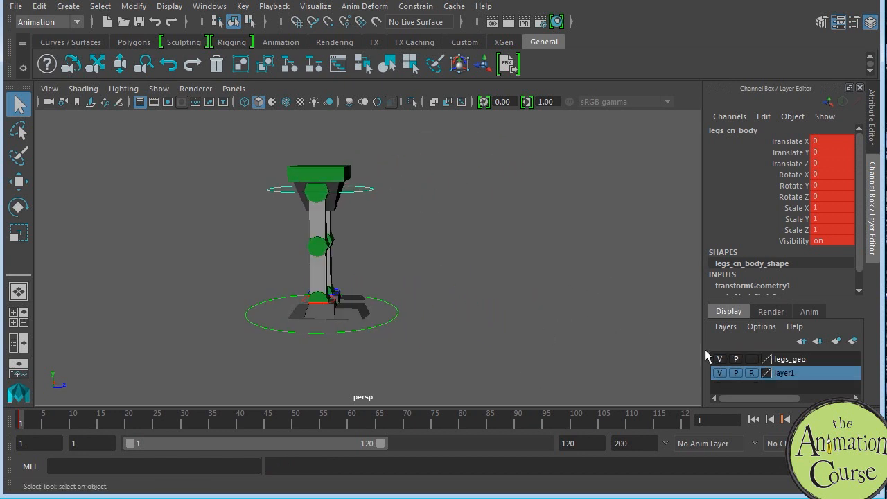
left_click(721, 358)
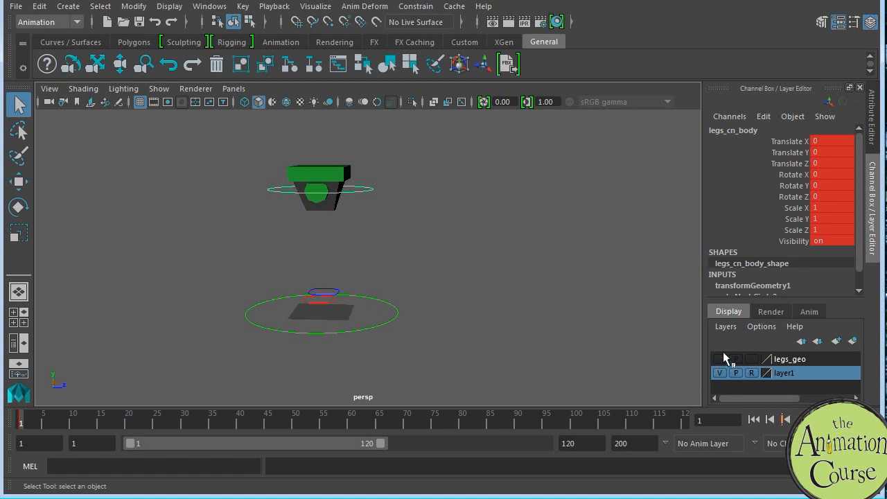
Step: Key the body control at frame 91 and shorten the playback range to end at frame 91
left_click_drag(454, 328, 693, 382, "alt")
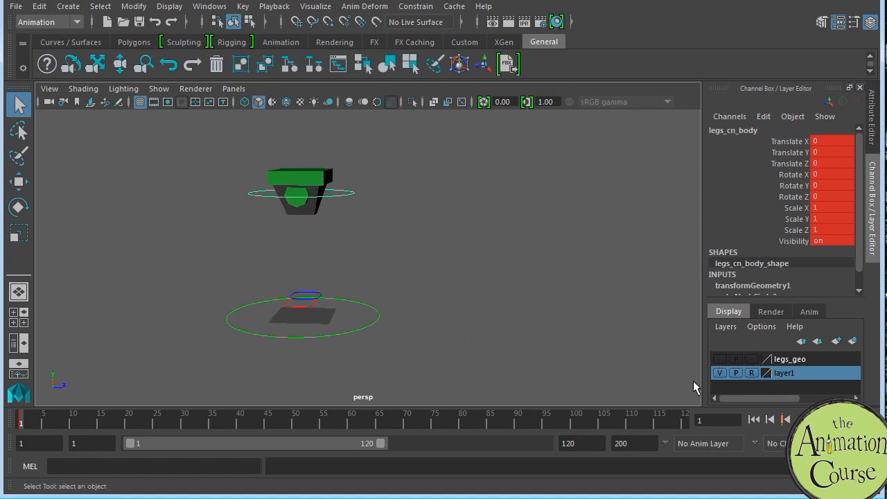
left_click(522, 421)
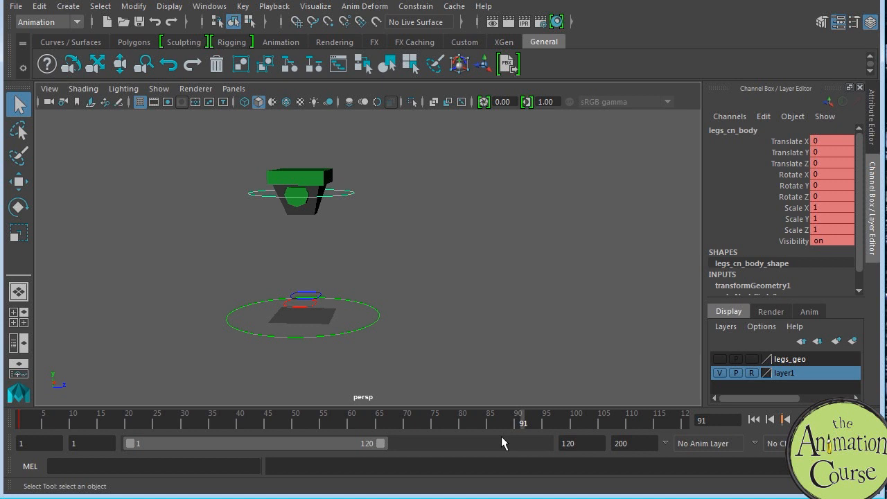
key("s")
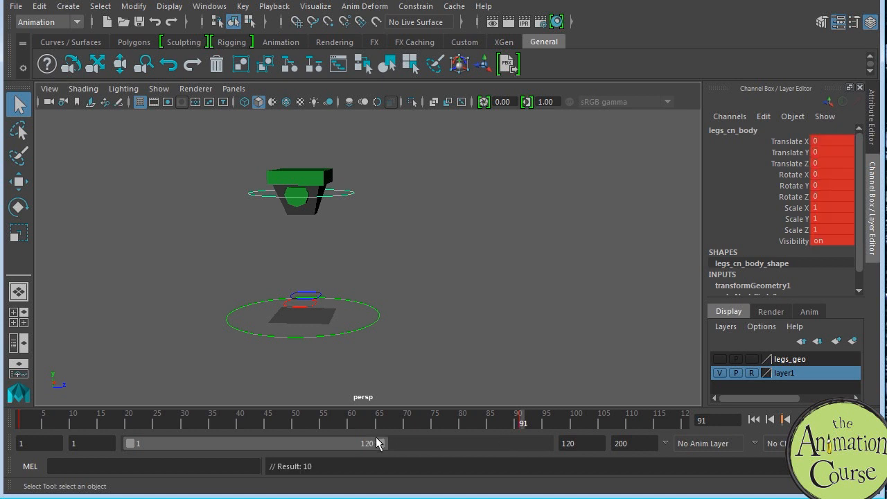
left_click_drag(383, 443, 319, 451)
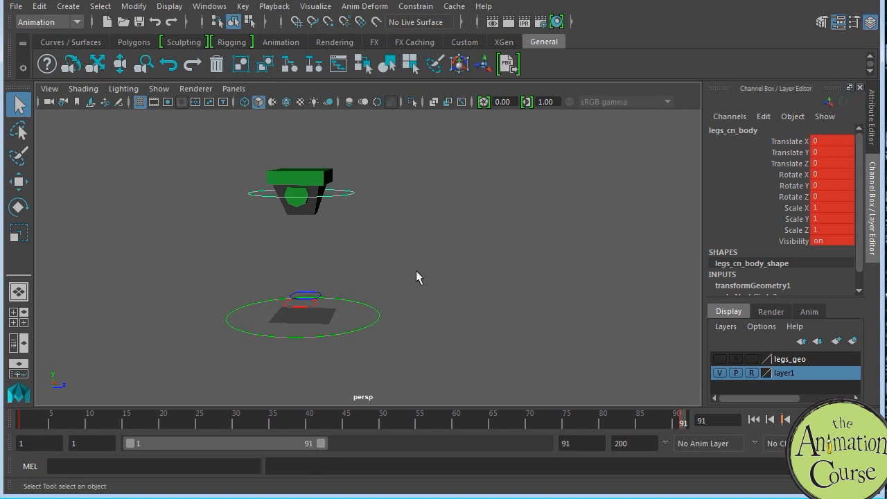
Step: Move the body control forward along Z to a Translate Z of 163 at frame 91
key("w")
left_click_drag(386, 193, 610, 204)
scroll(511, 283, "down", 2)
left_click_drag(559, 208, 661, 212)
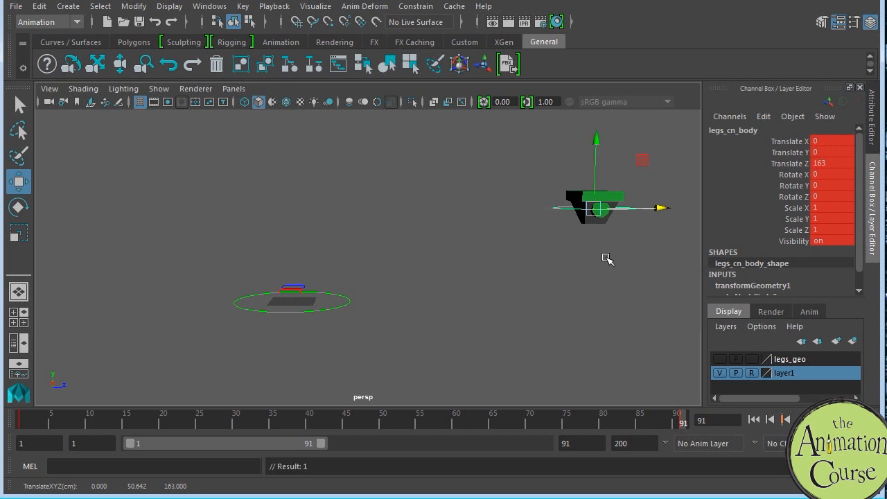
Step: Scrub the timeline from start to end to review the body's forward travel
middle_click_drag(607, 259, 535, 279, "alt")
left_click_drag(615, 220, 613, 222)
middle_click_drag(538, 297, 548, 281, "alt")
left_click_drag(28, 421, 668, 417)
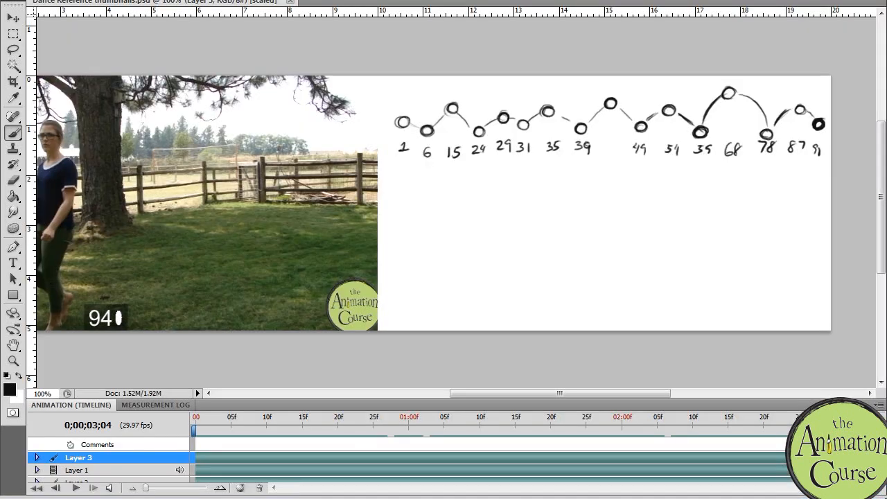
Step: Rewind the dance reference to frame 0, switch to Maya, and set the body control's Translate Z to 160 at frame 91
left_click_drag(213, 424, 185, 426)
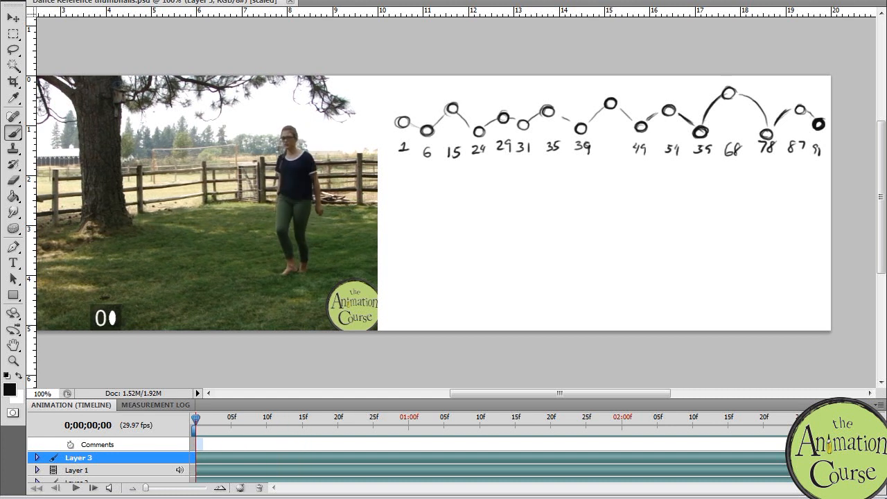
key("alt+Tab")
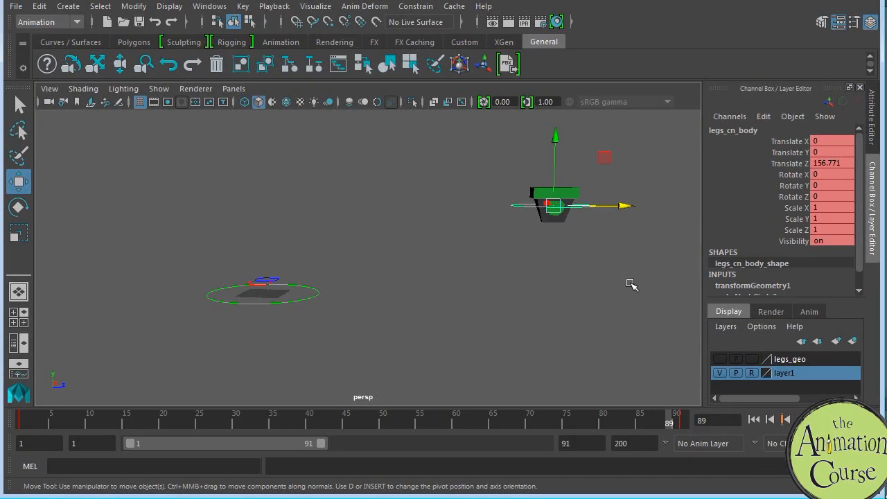
left_click_drag(624, 206, 653, 195)
key("ctrl+z")
key("period")
key("period")
left_click_drag(632, 207, 614, 247)
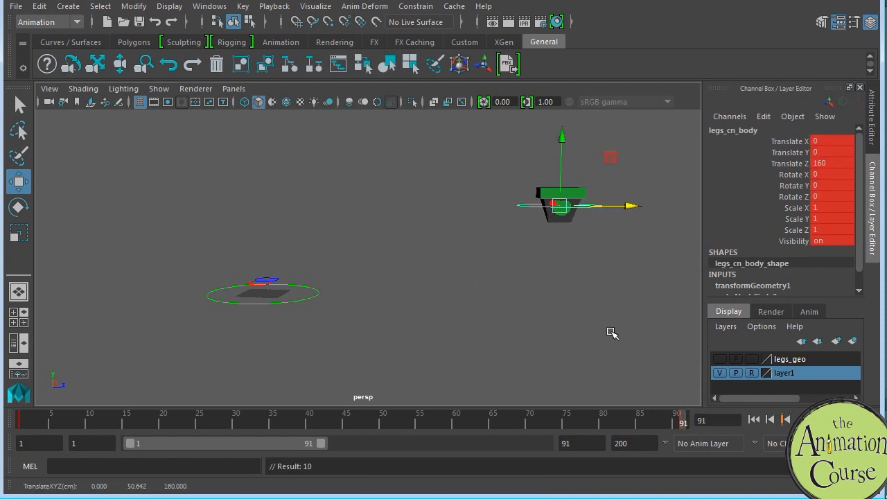
left_click_drag(589, 331, 612, 326, "alt")
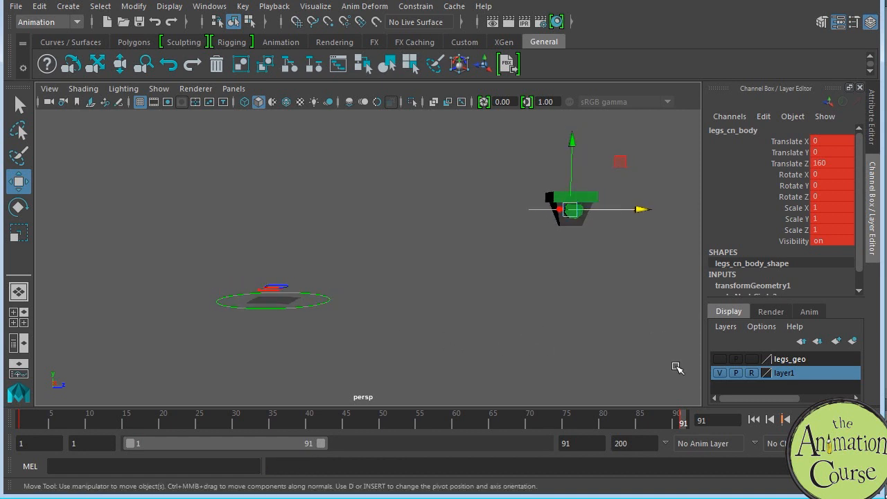
Step: Key the body control at frame 6 and lower it to a Translate Y of about -4.64
left_click(23, 421)
mouse_move(51, 424)
left_mouse_down()
mouse_move(550, 352)
mouse_move(683, 355)
mouse_move(287, 429)
mouse_move(25, 436)
left_mouse_up()
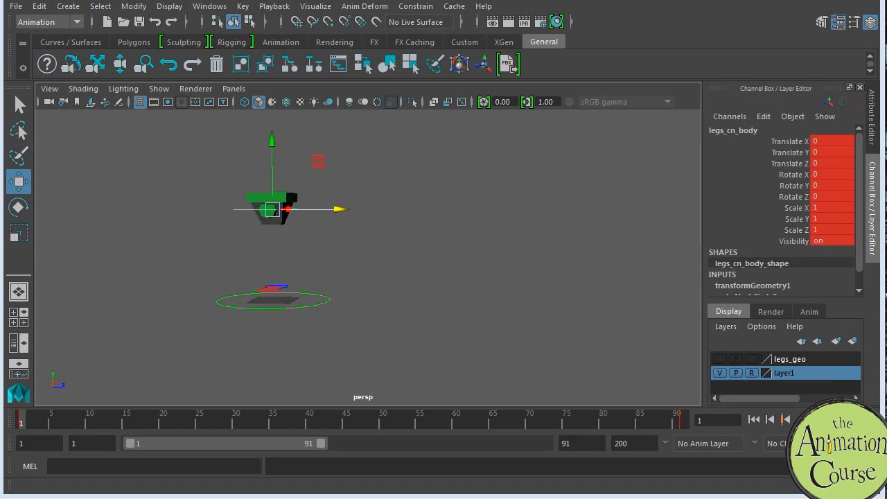
left_click_drag(46, 418, 68, 422)
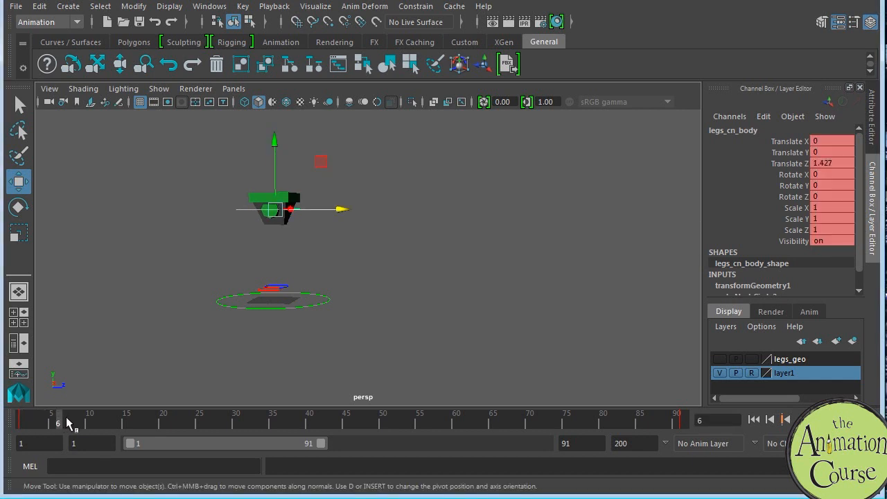
key("s")
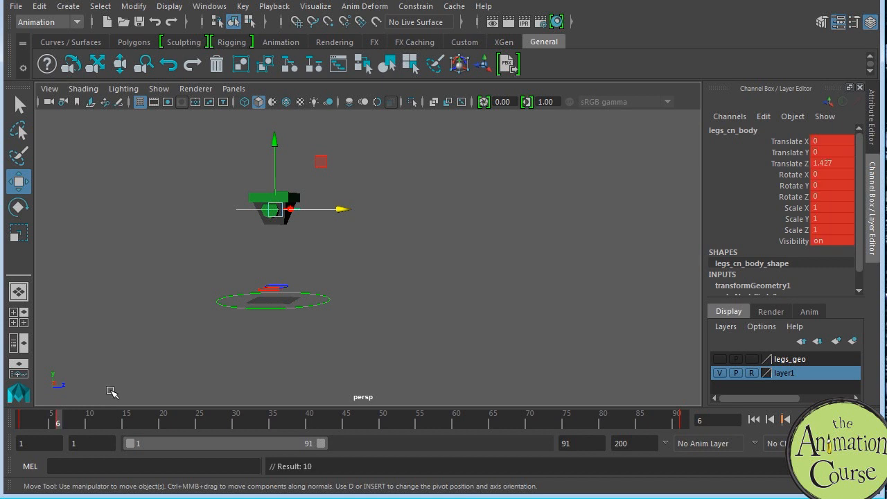
left_click_drag(275, 142, 274, 150)
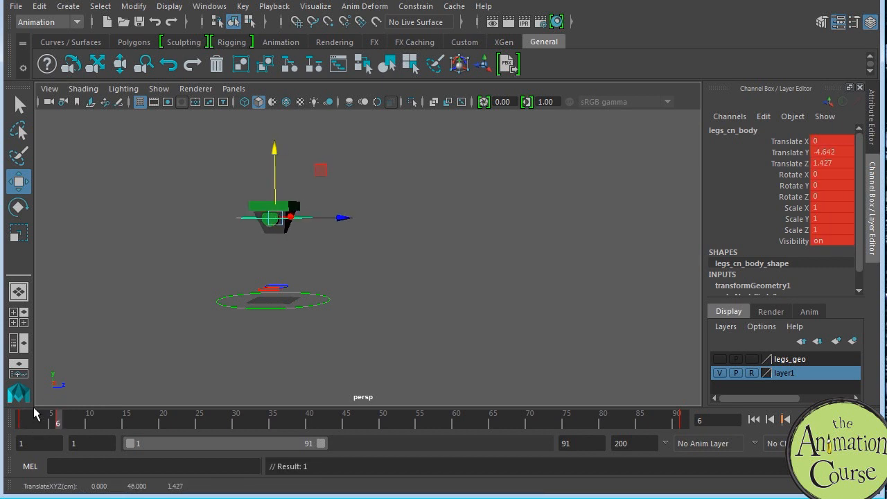
Step: Flip repeatedly between the keys at frames 1 and 6 to compare the body's height
key("comma")
key("period")
key("comma")
key("period")
key("comma")
key("period")
key("comma")
key("period")
key("comma")
key("period")
key("comma")
key("period")
key("comma")
key("period")
Step: Fine-tune the body control at frame 6 to a Translate Y of about -4.64 and a Translate Z of 1
left_click_drag(275, 148, 276, 151)
left_click_drag(344, 222, 345, 221)
key("comma")
key("period")
key("comma")
key("period")
left_click_drag(275, 153, 276, 151)
key("comma")
key("period")
Step: Raise the body control at frame 15 to a Translate Y of about 13.36 and set its Translate Z to 11
left_click(127, 421)
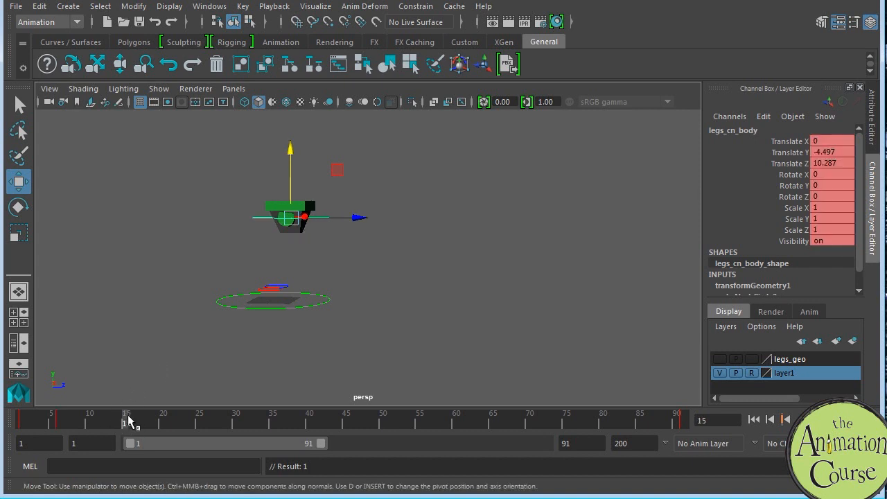
left_click_drag(290, 153, 290, 126)
key("comma")
key("comma")
key("period")
key("period")
left_click_drag(359, 190, 354, 191)
left_click_drag(287, 124, 286, 118)
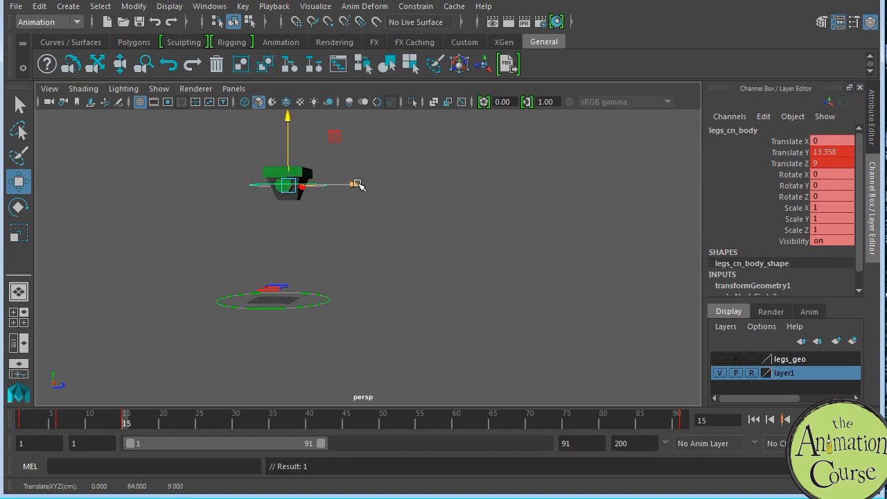
key("comma")
key("period")
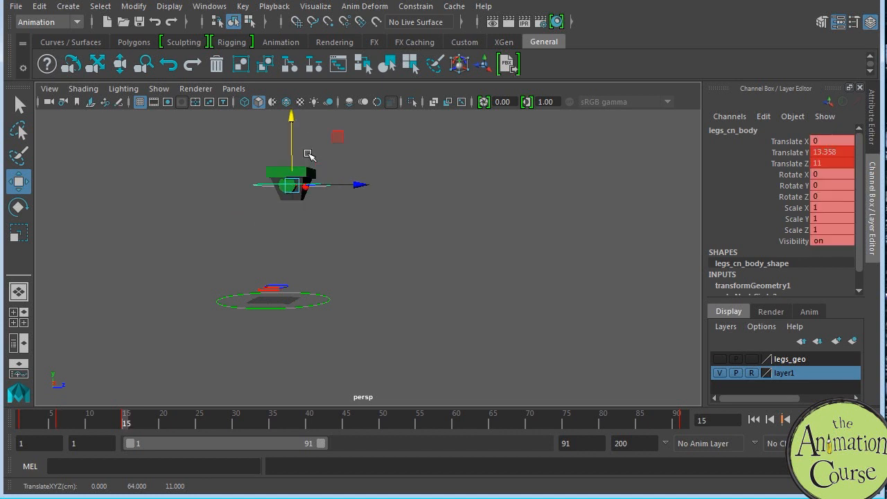
Step: Step back through the keys to frame 1 and re-key the body control at frame 6
key("comma")
key("comma")
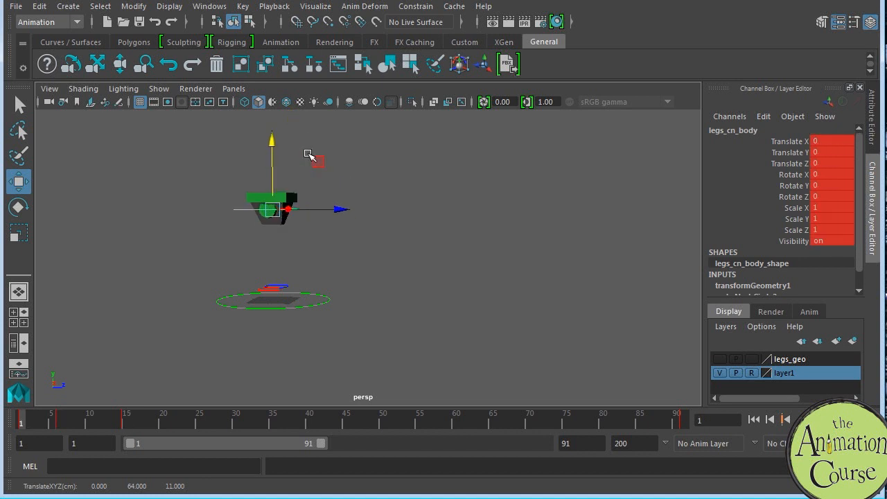
key("period")
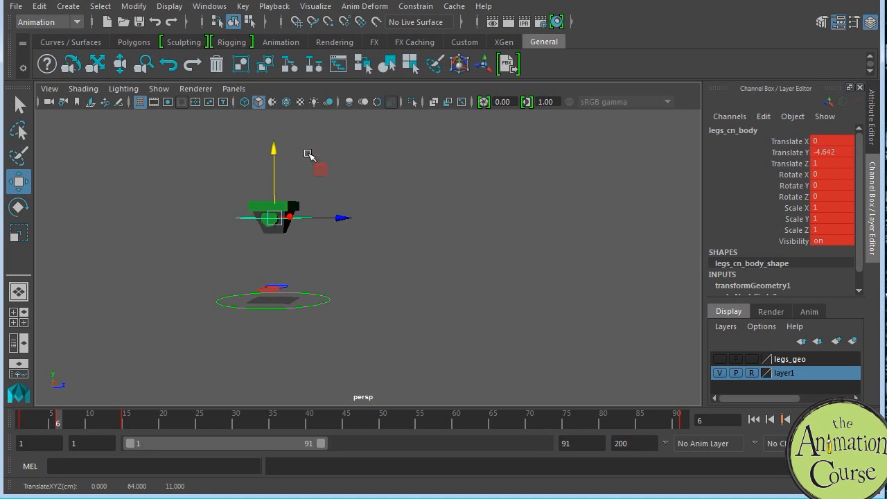
key("s")
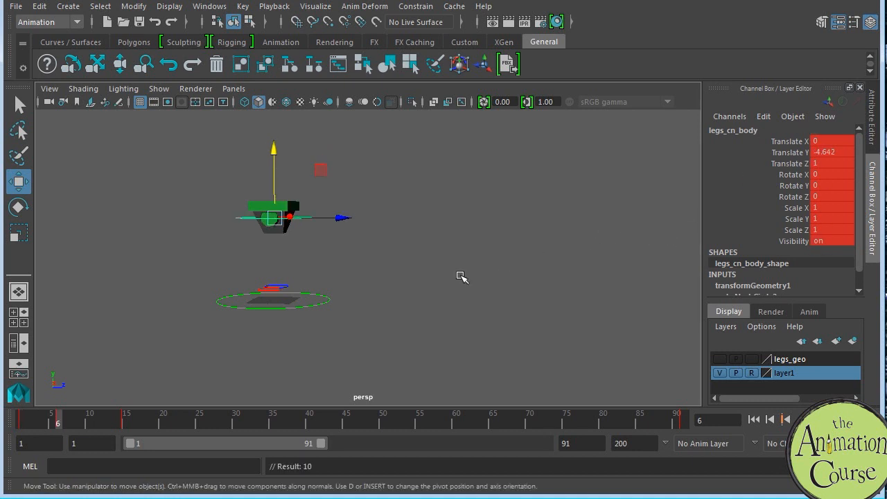
Step: Tilt the body control at frame 15 to a Rotate X of about 8.62 and key it
left_click(127, 419)
key("e")
left_click_drag(346, 208, 345, 216)
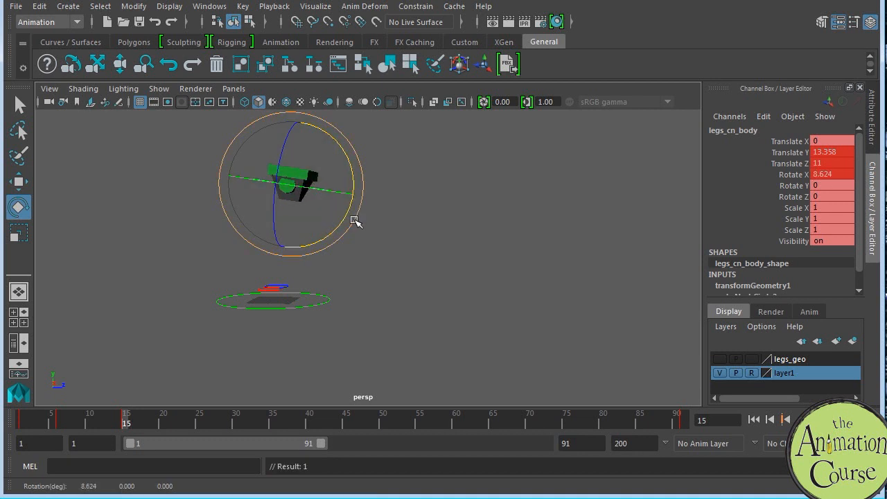
key("s")
Step: Tilt the body control the opposite way at frame 6 to a Rotate X of about -4.46, comparing it with the neighbouring keys
key("comma")
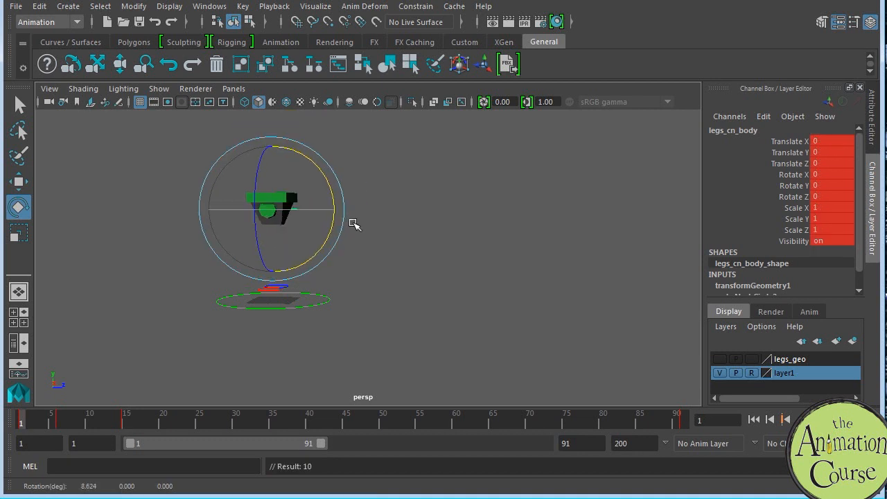
left_click_drag(335, 232, 336, 229)
key("comma")
key("period")
key("period")
key("comma")
key("period")
key("comma")
key("period")
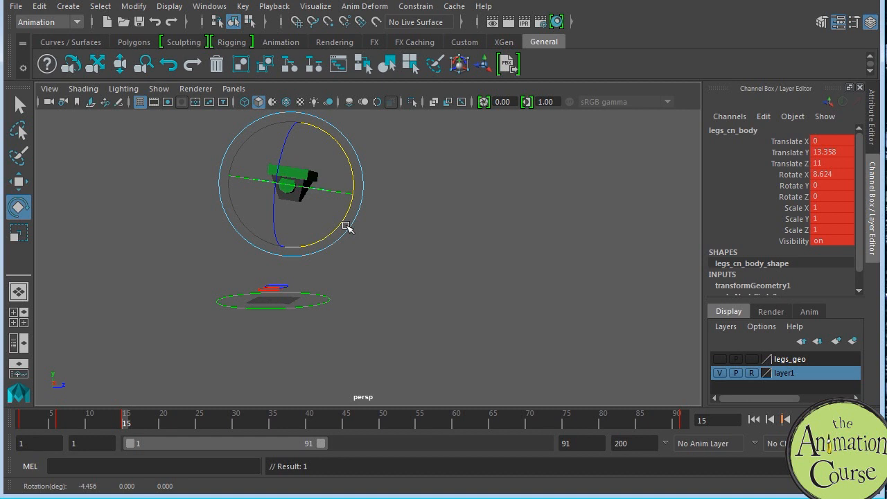
key("comma")
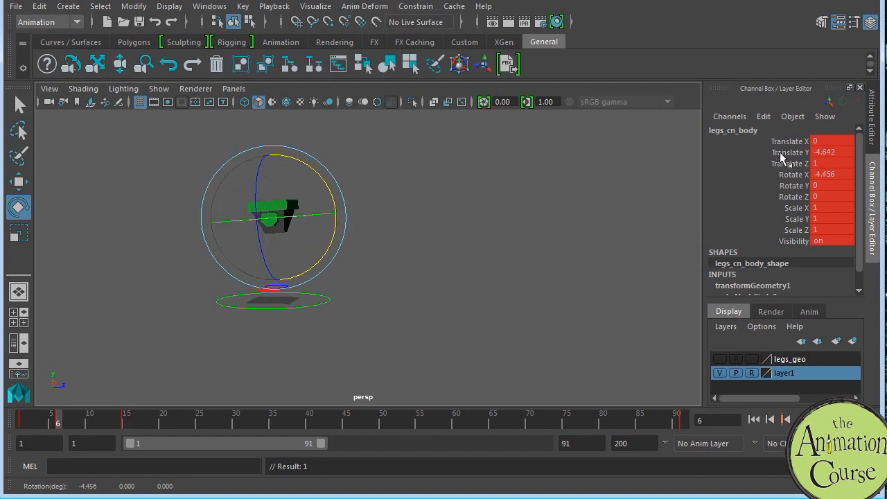
Step: Lower the body control at frame 6 to a Translate Y of -6.54 and compare the first three keyed poses
left_click(786, 154)
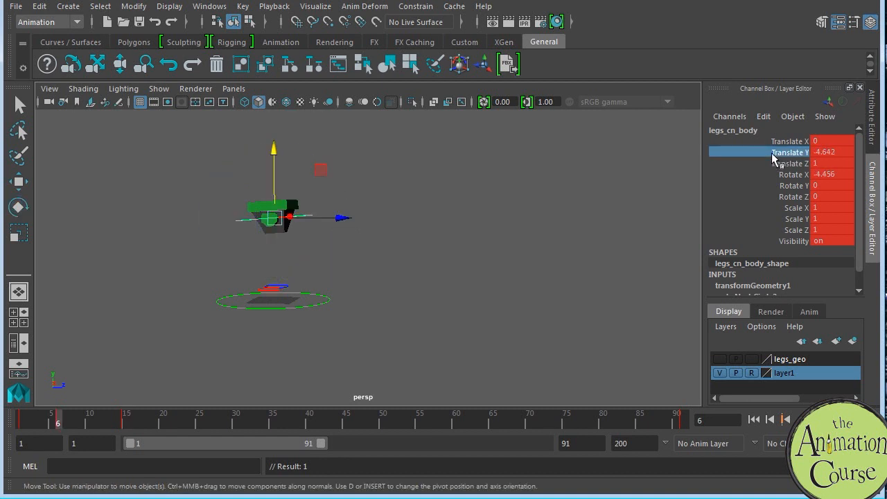
left_click_drag(276, 153, 275, 157)
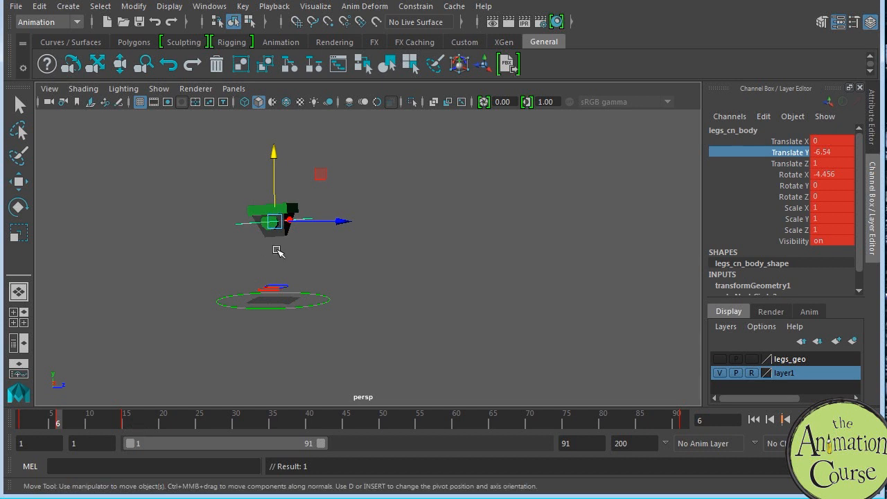
left_click(128, 424)
key("comma")
key("comma")
key("period")
key("period")
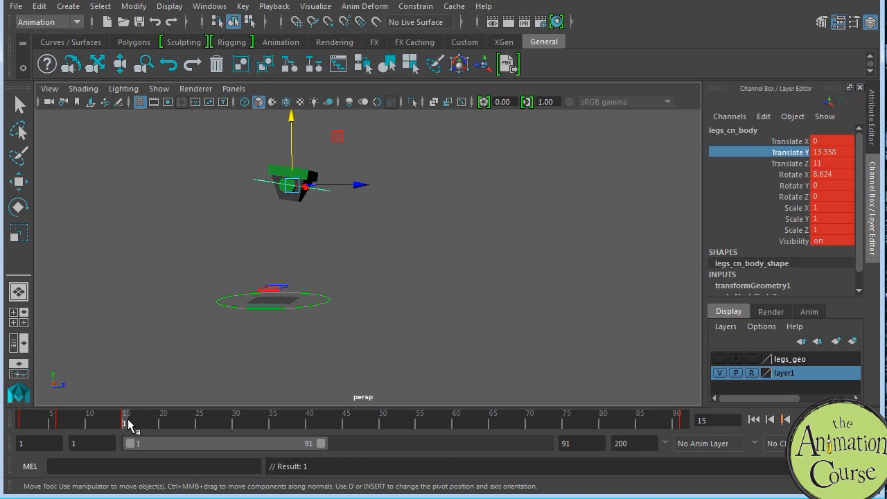
Step: Lower the body control at frame 24 to a Translate Y of about -3.55 and display its curves in the Graph Editor
left_click(194, 421)
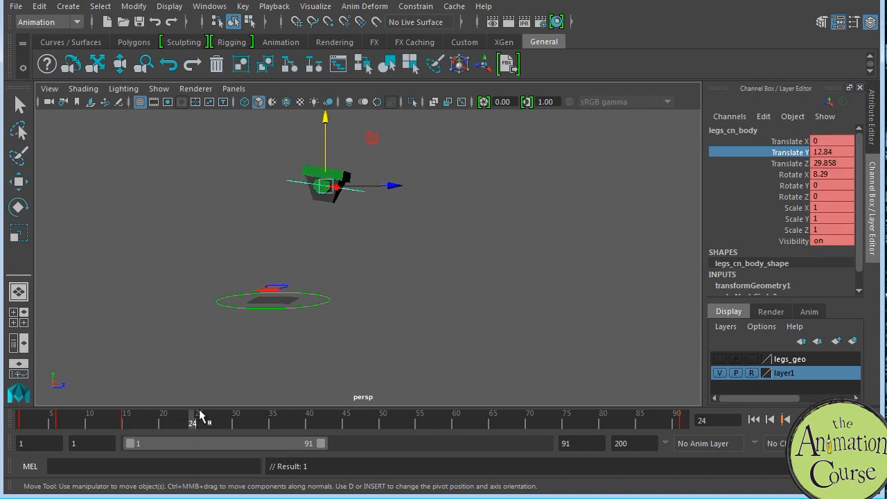
left_click_drag(325, 119, 327, 150)
key("space")
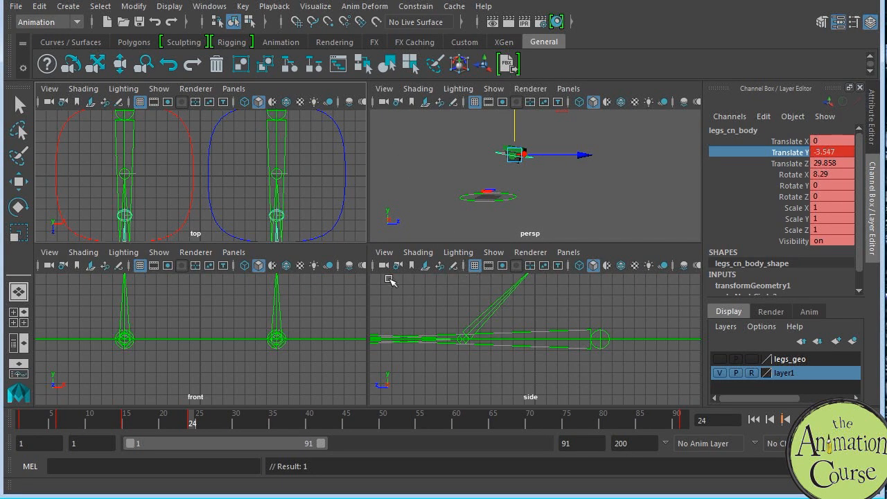
left_click(38, 358)
key("f")
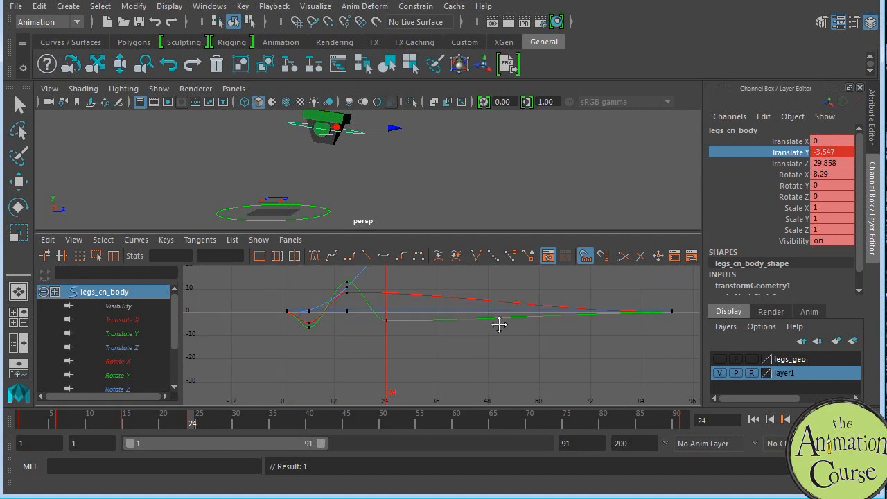
Step: Lower the Translate Y curve's key at frame 24 to about -6.77 in the Graph Editor
right_click_drag(464, 363, 441, 345, "alt")
left_click_drag(363, 316, 378, 332)
key("w")
middle_click_drag(379, 337, 378, 346, "shift")
left_click_drag(254, 327, 269, 343)
middle_click_drag(269, 343, 270, 335, "shift")
left_click_drag(386, 342, 355, 315)
middle_click_drag(375, 336, 375, 336, "shift")
right_click_drag(419, 298, 418, 314, "alt+shift")
middle_click_drag(419, 313, 411, 333, "alt")
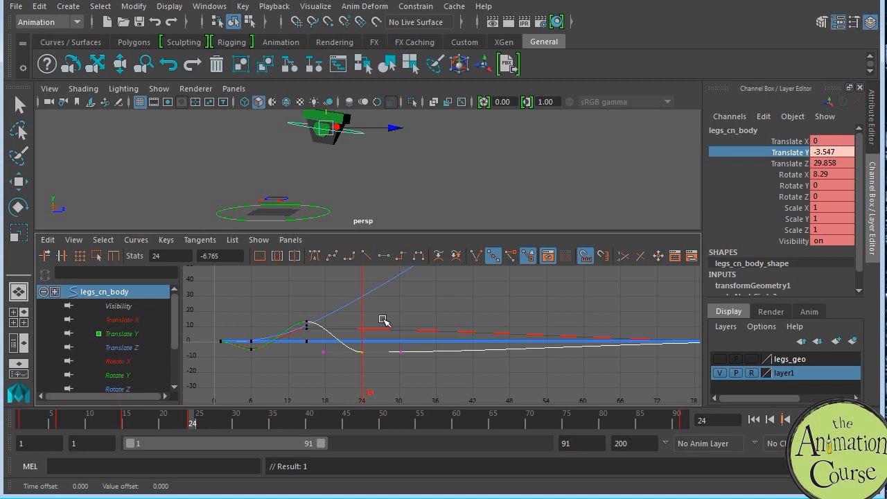
Step: Key all body control channels at frame 24 and level its tilt to a Rotate X of about 0.53
key("comma")
key("comma")
key("period")
key("period")
key("s")
middle_click_drag(399, 156, 407, 181, "alt")
key("e")
left_click_drag(399, 165, 406, 137)
right_click_drag(429, 311, 425, 318, "alt+shift")
Step: Lower the Translate Z curve's key at frame 24 to about 27.62 to smooth the forward motion
middle_click_drag(395, 311, 397, 329, "alt")
right_click_drag(392, 333, 386, 316, "alt+shift")
left_click_drag(359, 299, 372, 323)
middle_click_drag(372, 323, 373, 327)
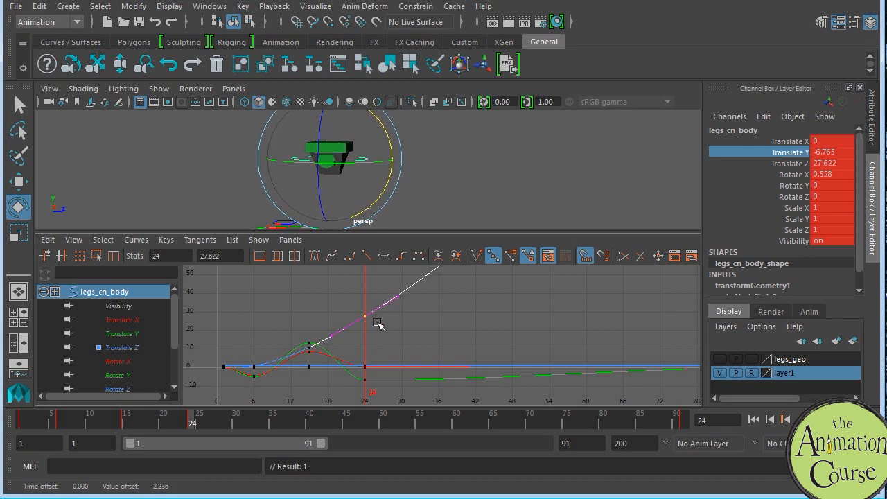
Step: Isolate the Translate Z curve to examine the forward motion, and show all body curves again
left_click(120, 348)
right_click_drag(411, 301, 391, 334, "alt")
right_click_drag(443, 308, 465, 309, "alt+shift")
right_click_drag(356, 315, 377, 315, "alt+shift")
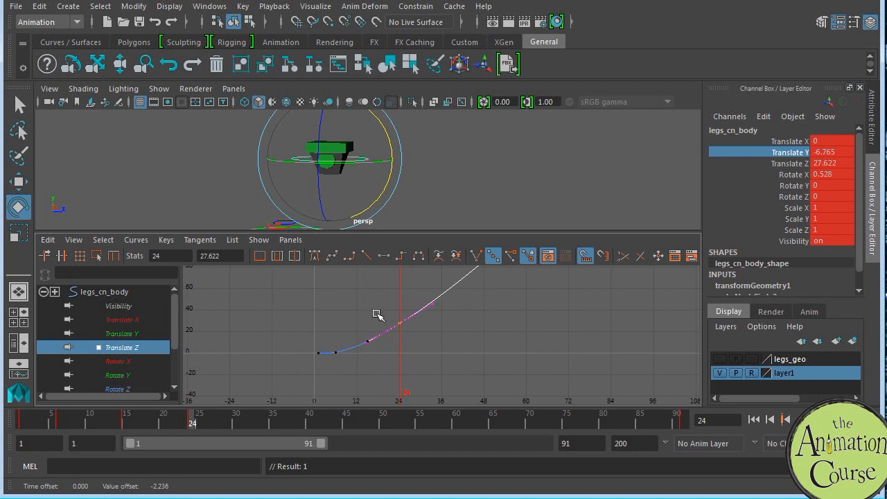
left_click(146, 291)
middle_click_drag(455, 332, 447, 324, "alt")
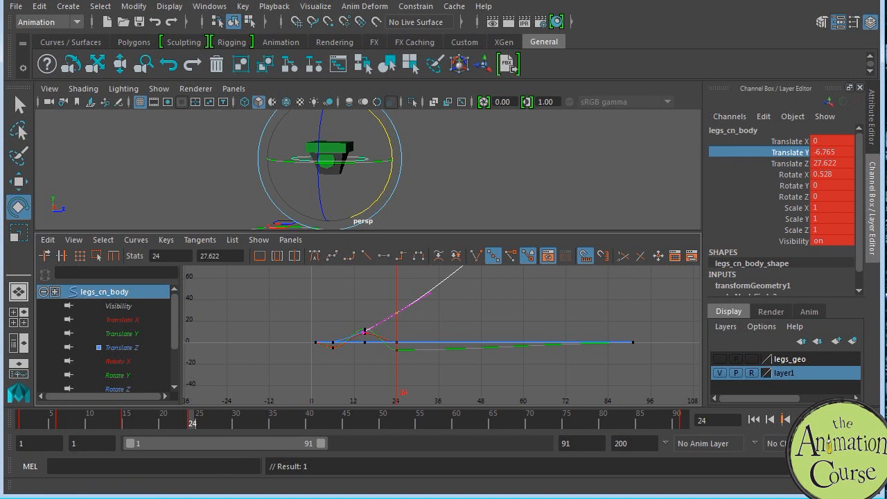
Step: Key the body control at frame 29, raise it to a Translate Y of about 0.36, and compare it with the earlier keys
left_click(230, 422)
key("s")
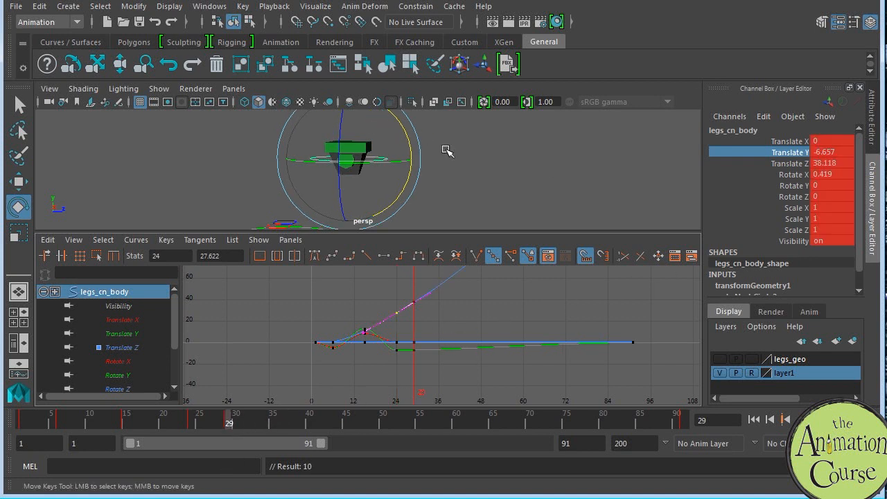
key("space")
key("w")
left_click_drag(348, 189, 348, 170)
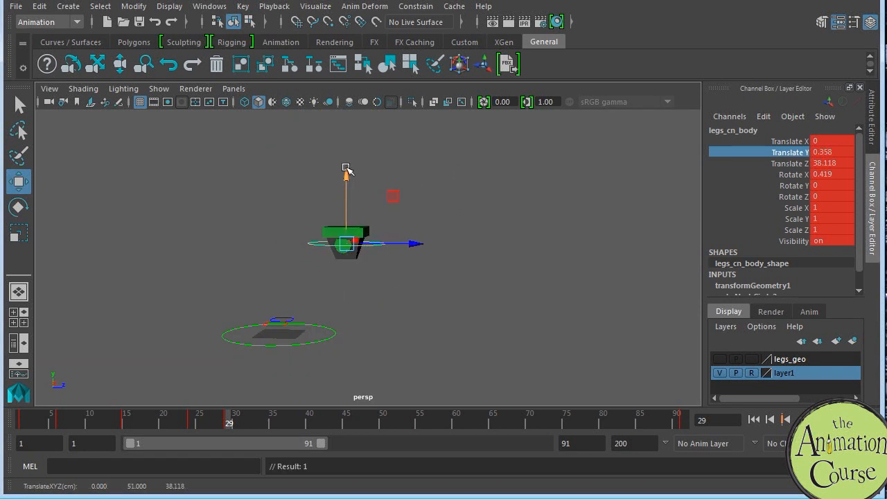
key("comma")
key("comma")
key("comma")
key("period")
key("period")
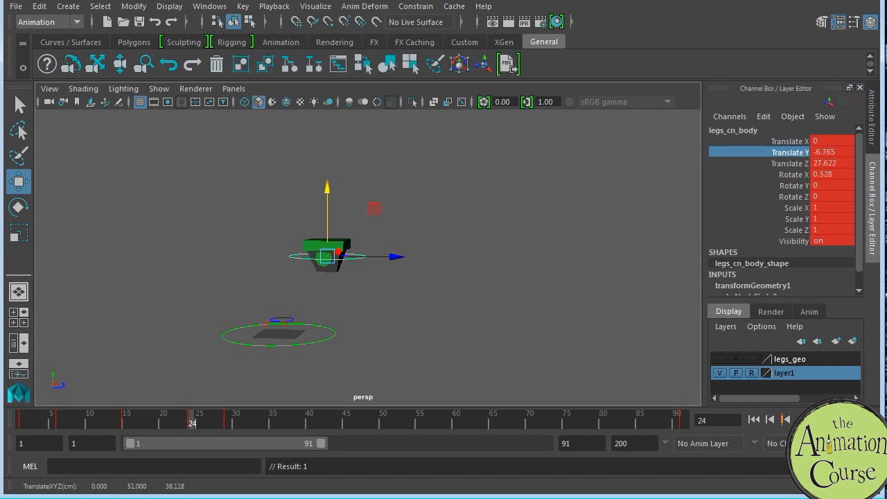
Step: Bring up the dance reference in Photoshop and scrub it to frame 24 to study the step pose
left_click_drag(886, 0, 627, 0)
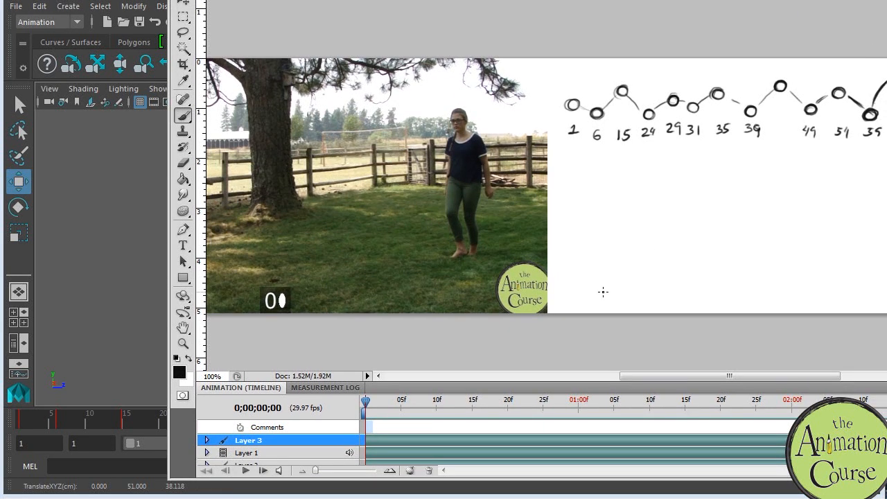
left_click_drag(365, 404, 534, 370)
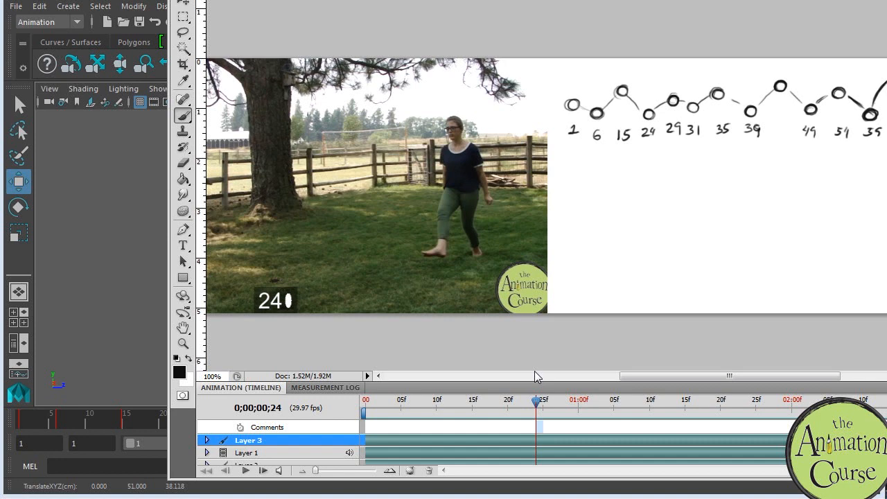
mouse_move(534, 370)
left_mouse_down()
mouse_move(416, 374)
mouse_move(417, 363)
mouse_move(544, 353)
mouse_move(525, 356)
left_mouse_up()
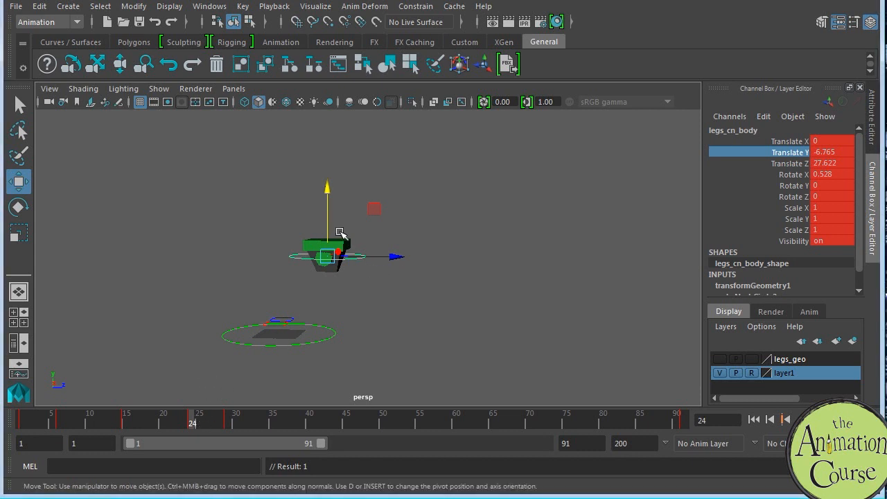
Step: Isolate the Translate Z curve, compare frames 6 and 15, and key the body control back to Translate Z 0 at frame 15
key("space")
middle_click_drag(420, 324, 418, 314, "alt")
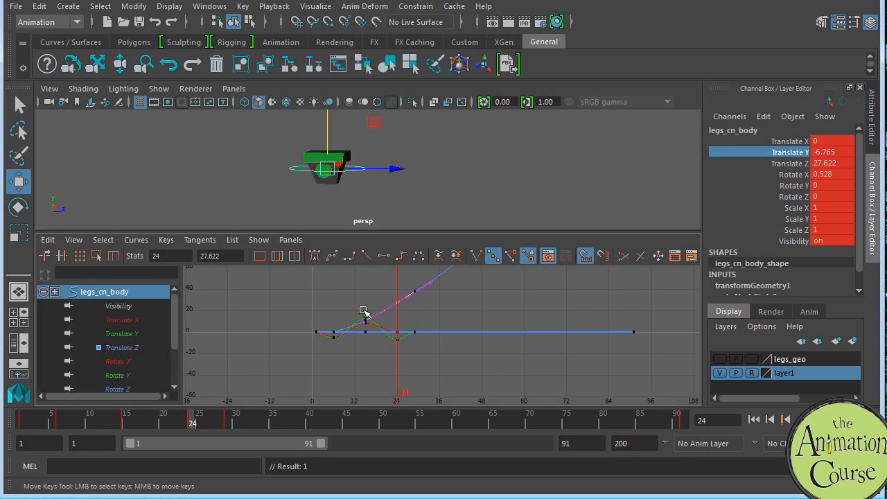
left_click(135, 347)
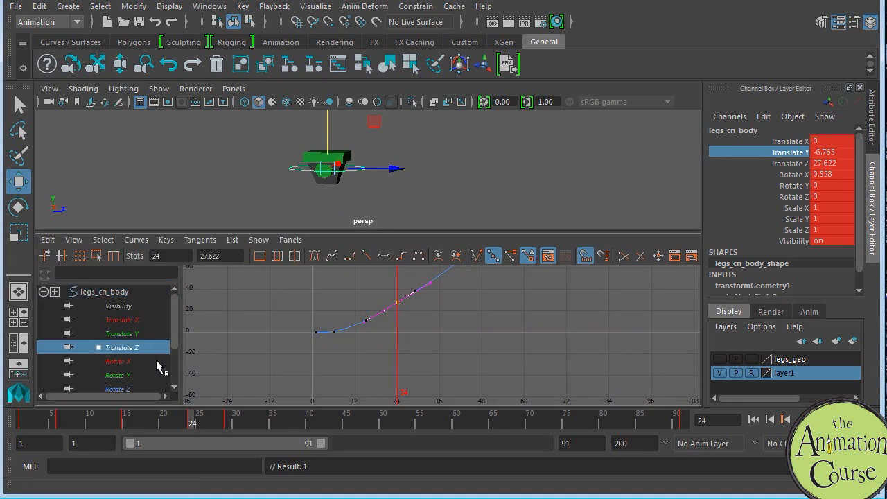
left_click(61, 421)
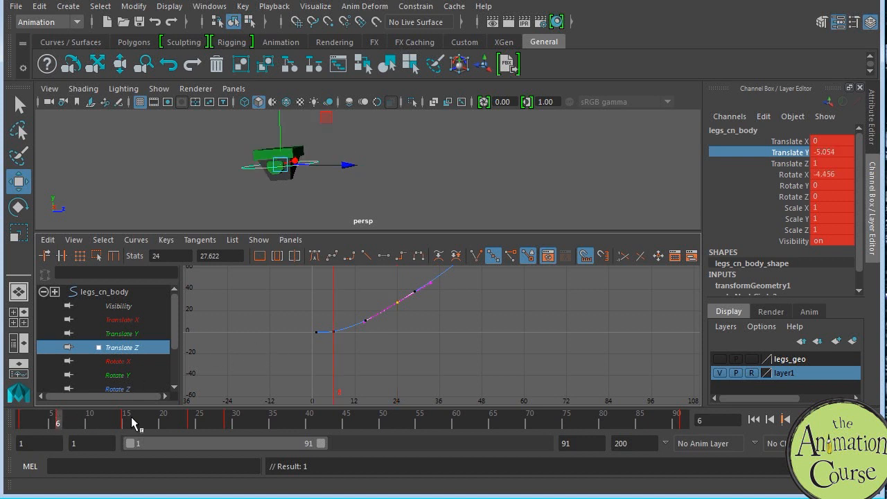
left_click(127, 421)
left_click_drag(365, 133, 352, 135)
key("s")
Step: Lower the Translate Z keys at frames 24 and 29 to about 10.24 and 22.49 for a gradual forward acceleration
right_click_drag(382, 349, 385, 316, "alt+shift")
left_click_drag(344, 298, 373, 329)
middle_click_drag(374, 330, 372, 336)
left_click_drag(325, 306, 377, 339)
middle_click_drag(377, 341, 375, 342)
middle_click_drag(403, 311, 384, 375, "alt")
left_click_drag(369, 302, 388, 337)
middle_click_drag(390, 344, 387, 392, "shift")
right_click_drag(410, 311, 418, 339, "alt+shift")
left_click_drag(383, 300, 413, 332)
middle_click_drag(414, 333, 409, 353, "shift")
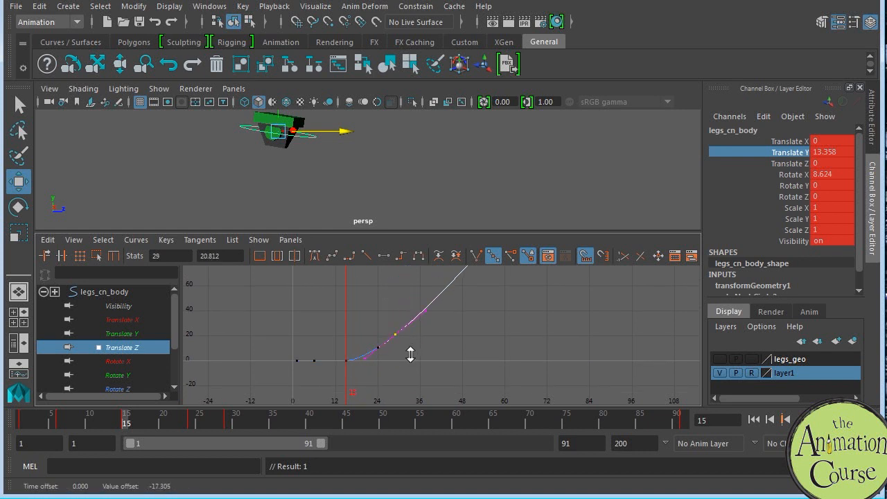
Step: Review the motion from the earlier keys and raise the body control at frame 29 to a Translate Y of about 7.36
key("space")
left_click_drag(45, 420, 192, 422)
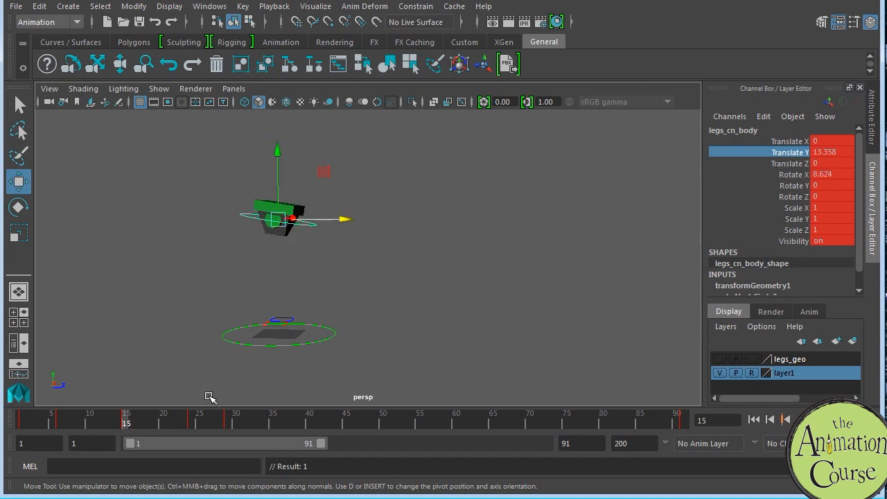
key("period")
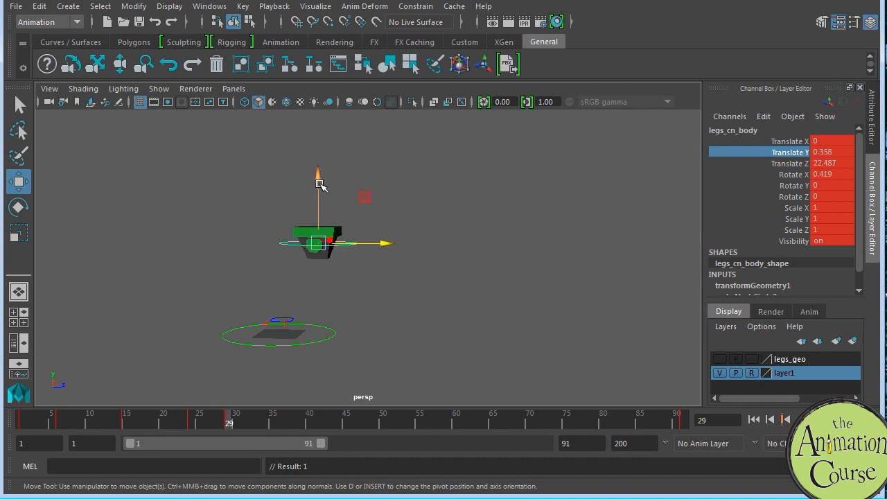
left_click_drag(320, 182, 319, 167)
key("comma")
key("period")
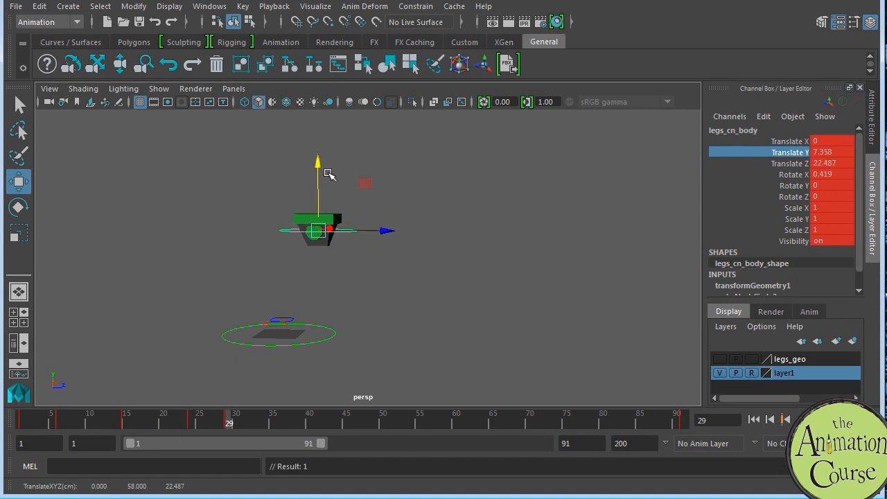
Step: Tilt the body control at frame 29 to a Rotate X of about 7.8, comparing it with the neighbouring keys
key("e")
left_click_drag(374, 198, 376, 196)
key("comma")
key("comma")
key("period")
key("period")
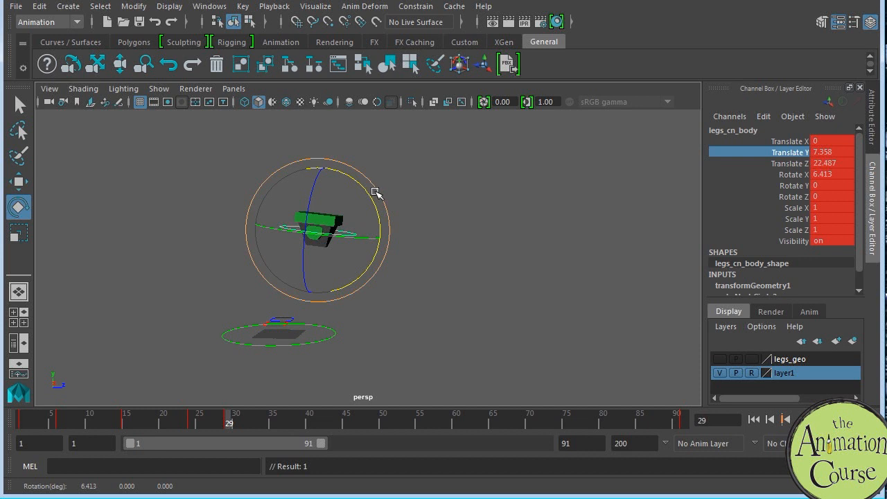
left_click_drag(376, 199, 372, 201)
key("comma")
key("comma")
key("period")
key("period")
key("comma")
key("period")
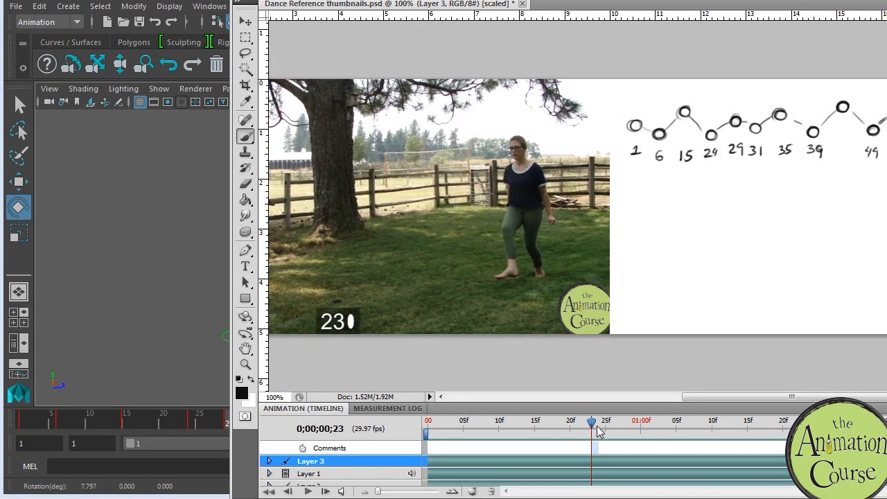
Step: Scrub the Photoshop dance reference forward to frame 49 and back to frame 16 to study the steps, and return to Maya
left_click_drag(592, 425, 777, 379)
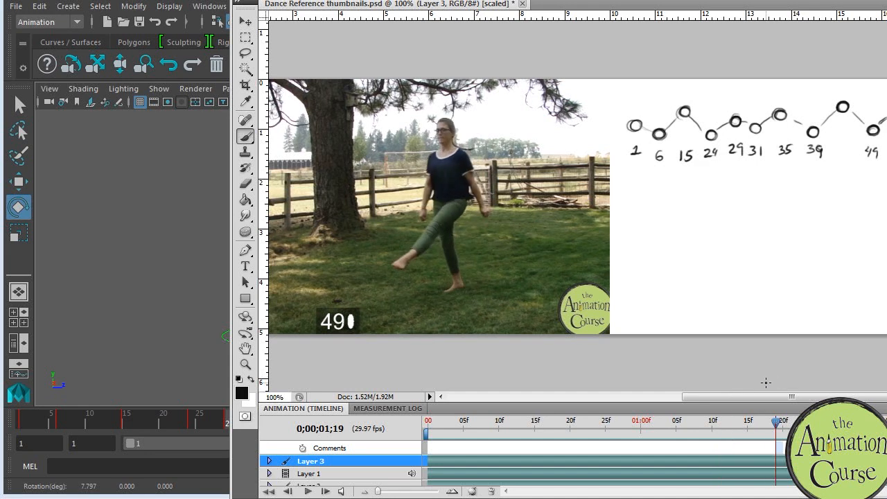
left_click_drag(777, 428, 542, 424)
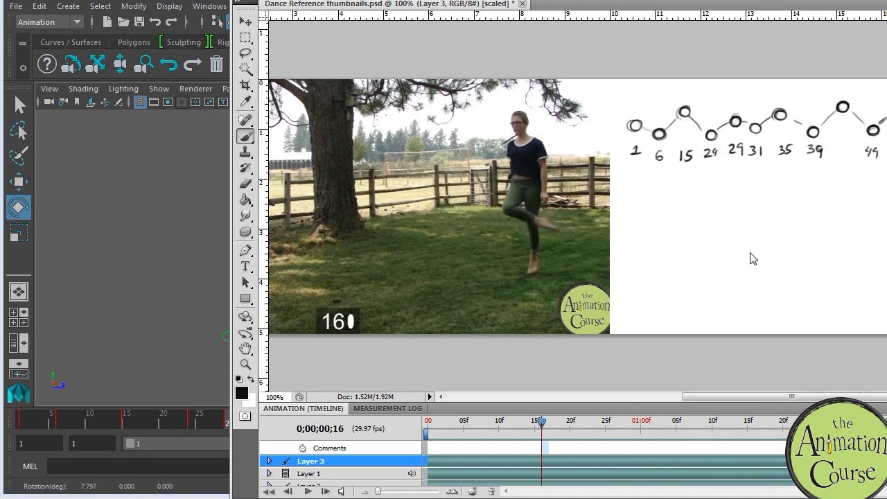
key("alt+Tab")
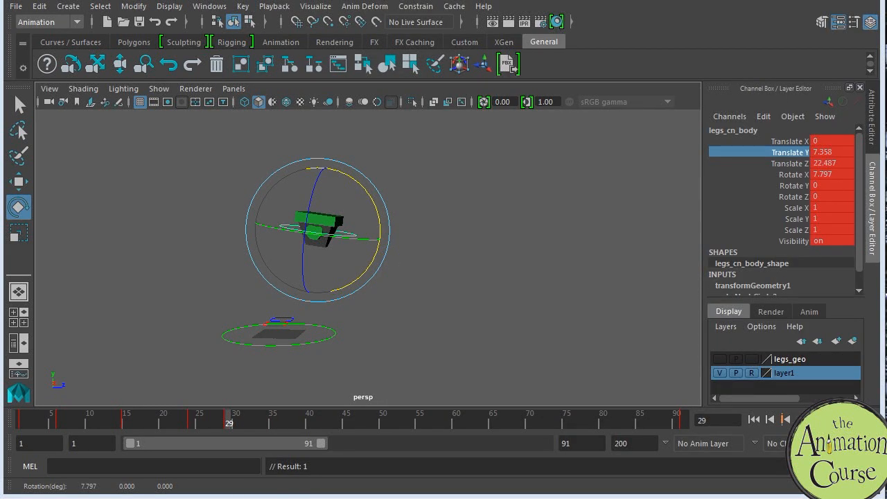
Step: Compare the body poses at frames 24 and 29 and examine the Translate Z curve between them
left_click(191, 416)
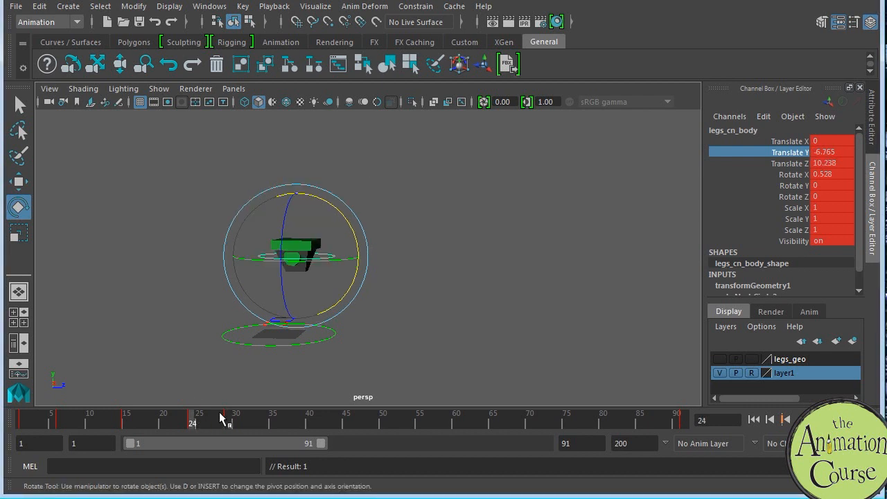
left_click(226, 416)
key("space")
right_click_drag(483, 319, 481, 323, "alt+shift")
mouse_move(480, 324)
middle_mouse_down("alt")
mouse_move(469, 330)
mouse_move(479, 325)
middle_mouse_up("alt")
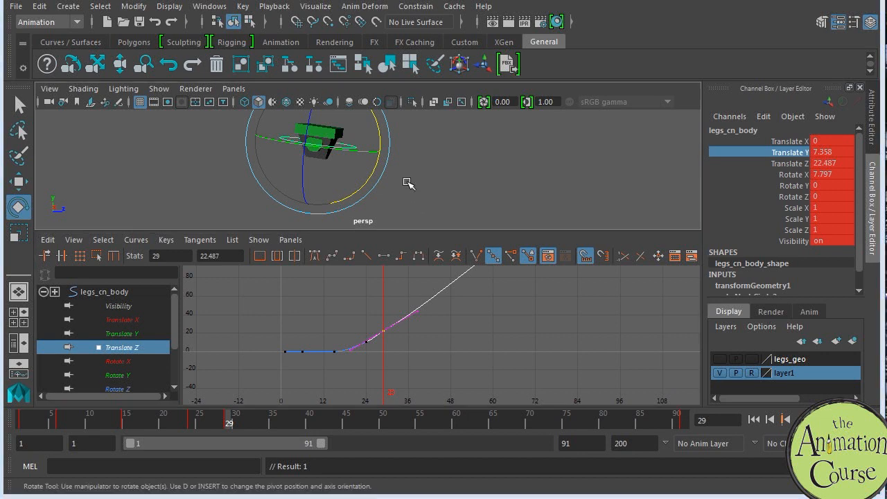
key("space")
left_click(193, 417)
left_click(232, 416)
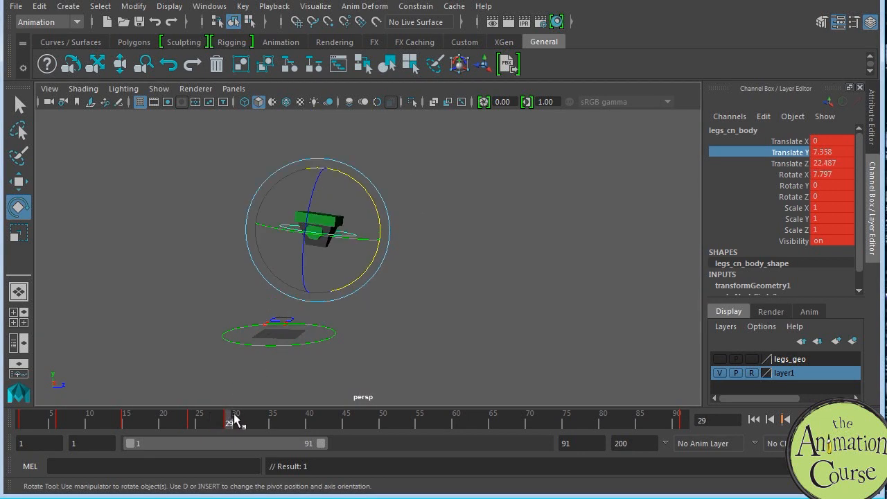
Step: Isolate the Translate Y curve and lower its key at frame 29 to about 5.57
key("space")
middle_click_drag(444, 317, 446, 307, "alt")
left_click(151, 335)
middle_click_drag(449, 341, 460, 332, "alt")
scroll(437, 328, "up", 3)
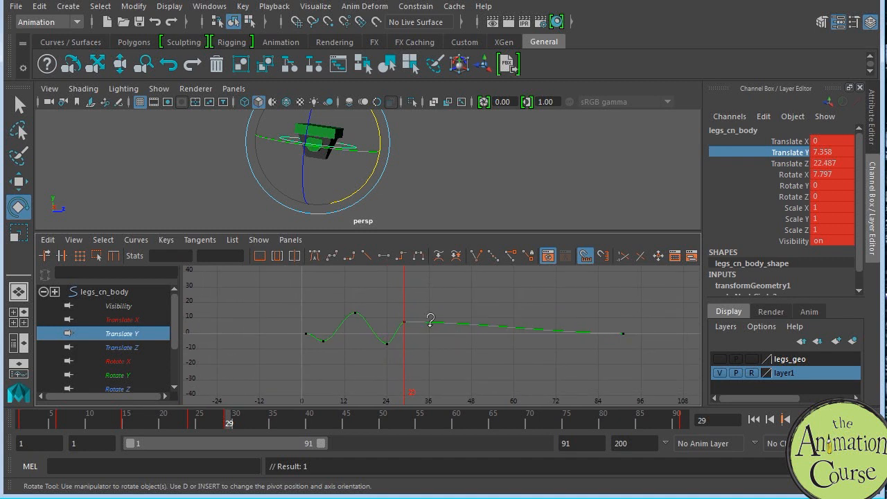
left_click_drag(373, 306, 388, 333)
middle_click_drag(389, 334, 392, 341, "shift")
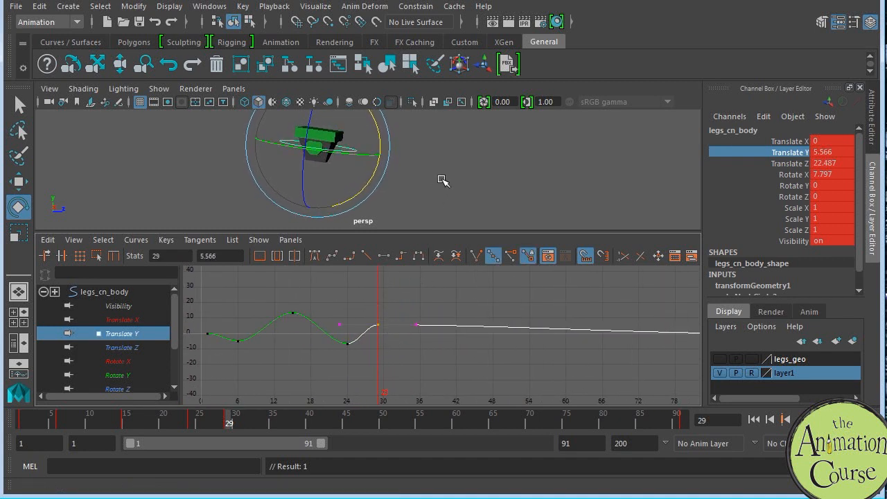
key("space")
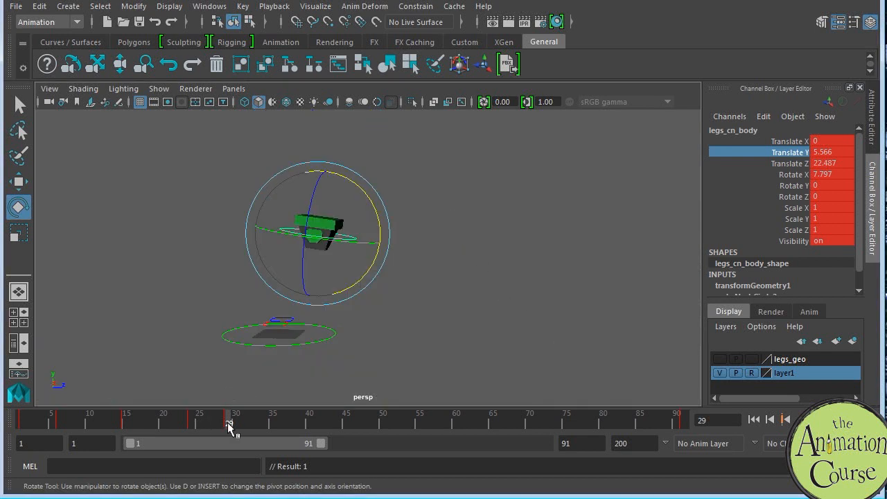
Step: Lower the body control at frame 31 to a Translate Y of about 2.15 and key all its channels there
left_click_drag(213, 418, 265, 420)
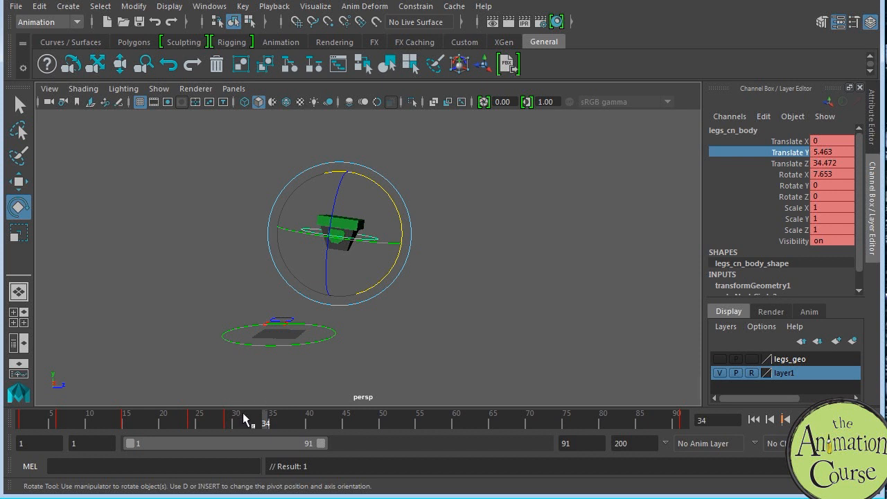
left_click(243, 418)
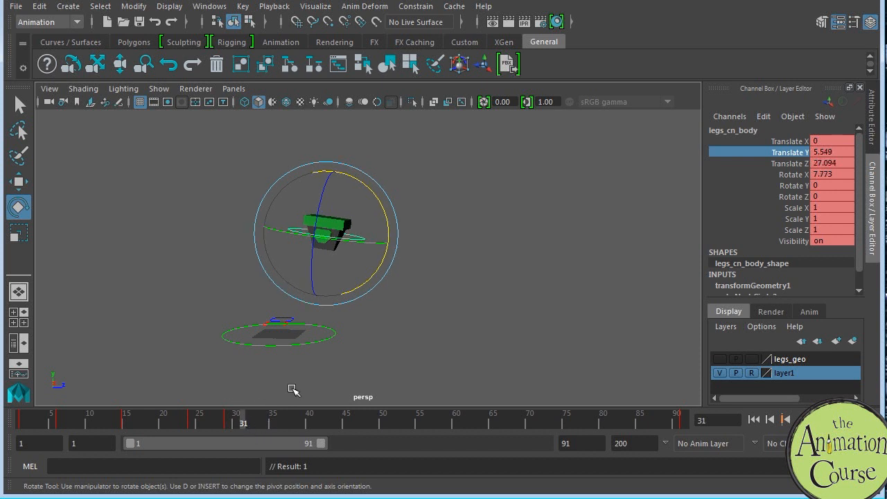
key("w")
left_click_drag(327, 164, 328, 174)
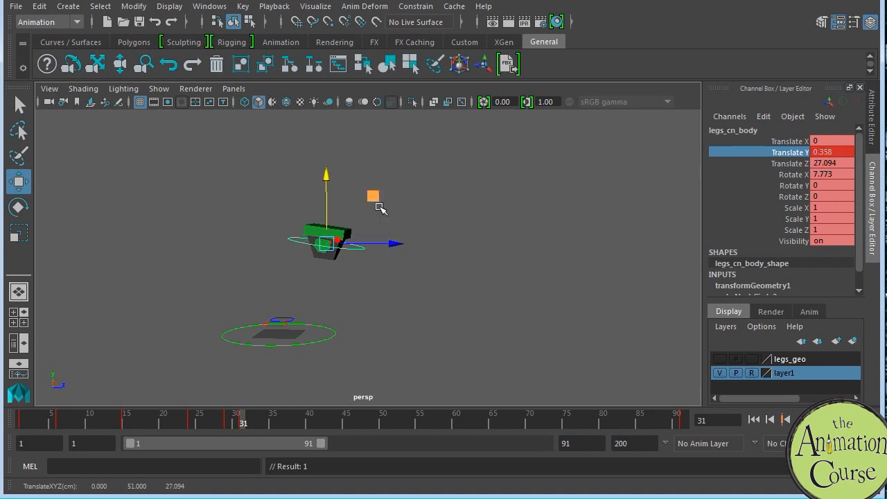
key("space")
middle_click_drag(442, 316, 453, 297, "alt")
right_click_drag(413, 324, 427, 325, "alt")
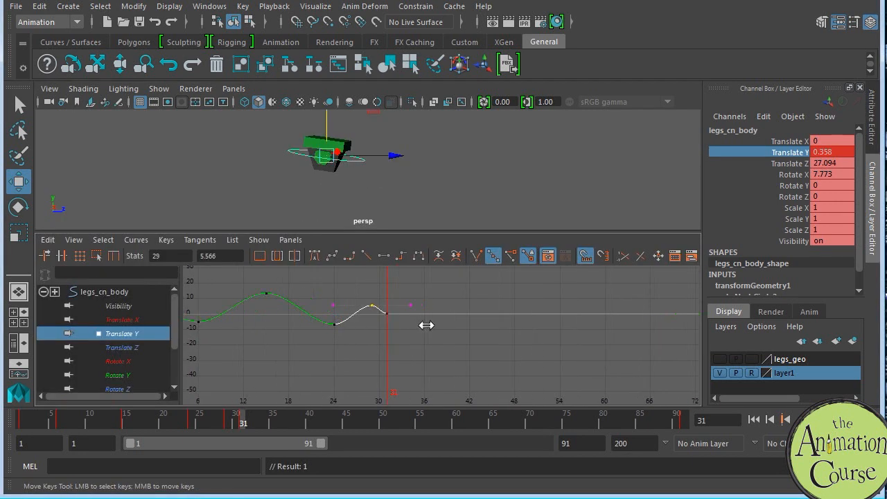
left_click(358, 320)
middle_click_drag(358, 319, 347, 334)
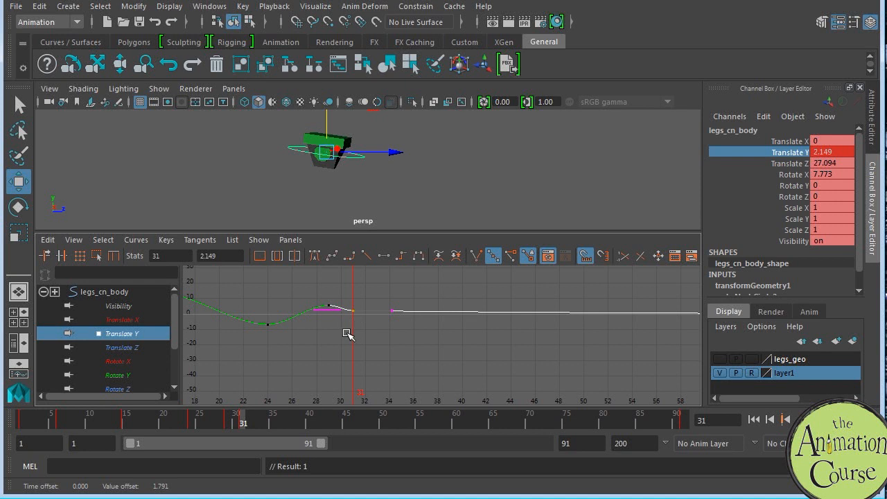
left_click(141, 292)
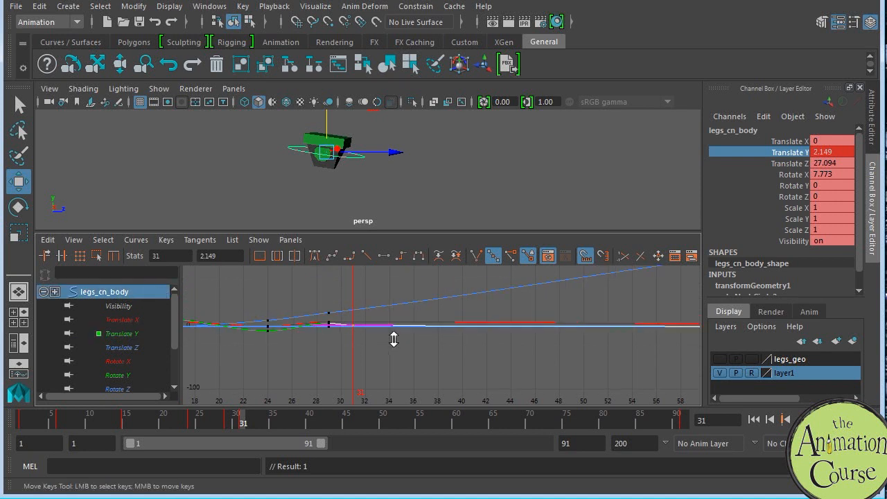
key("s")
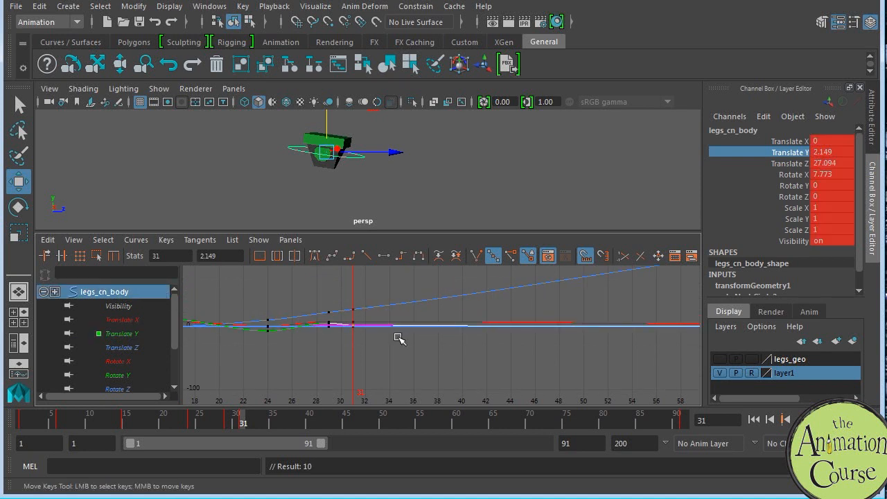
Step: Key the body control at frame 35, raise its Translate Y to about 9.25, and show all body curves again
left_click(265, 418)
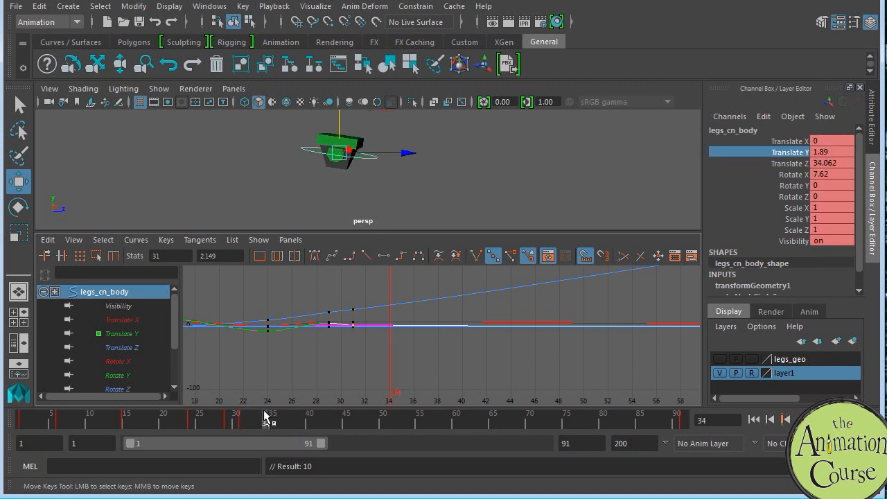
left_click(271, 416)
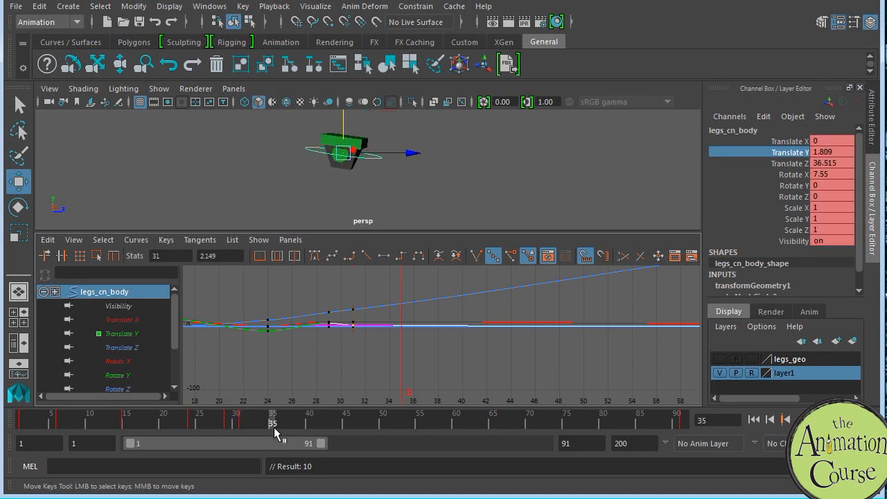
key("s")
middle_click_drag(376, 128, 370, 160, "alt")
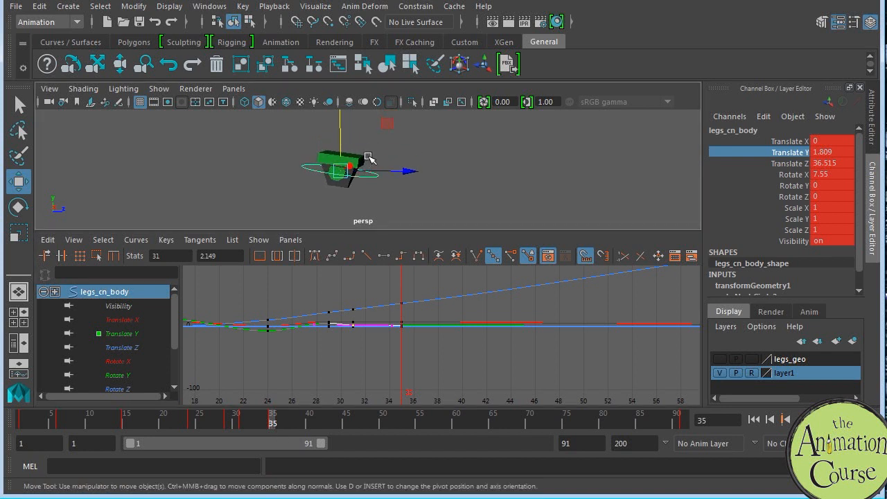
left_click_drag(341, 129, 350, 113)
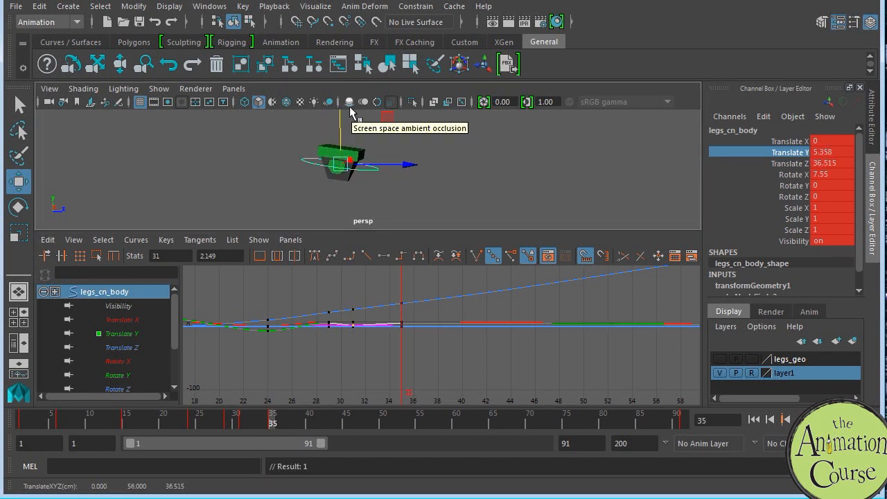
left_click(128, 334)
key("f")
left_click_drag(433, 306, 462, 340)
middle_click_drag(455, 357, 458, 333)
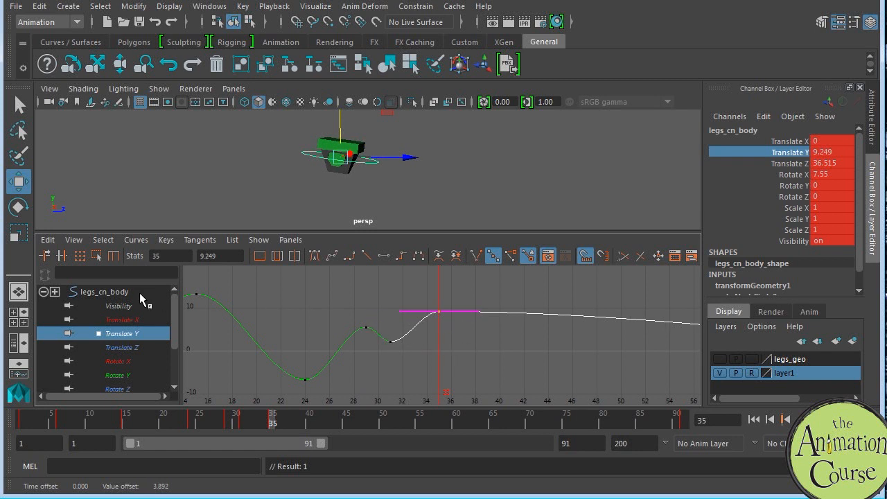
left_click(142, 294)
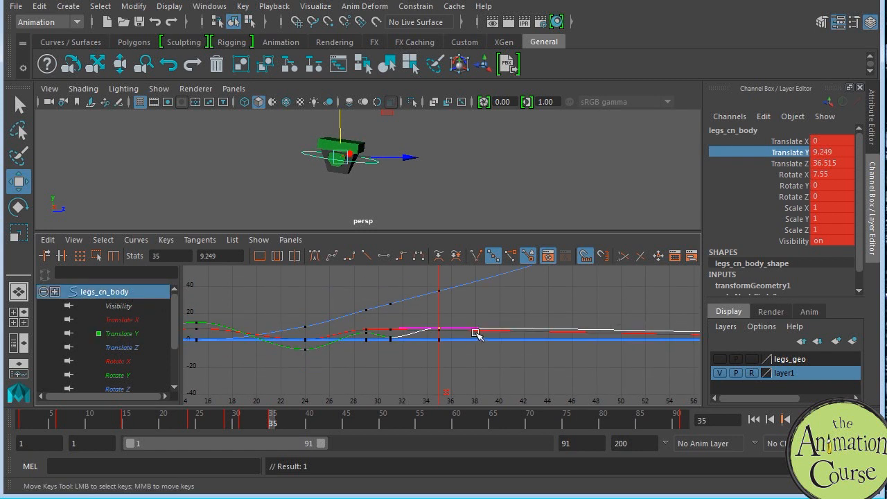
Step: Play back the animation and tilt the body control at frame 31 to a Rotate X of about 2.8
key("alt+v")
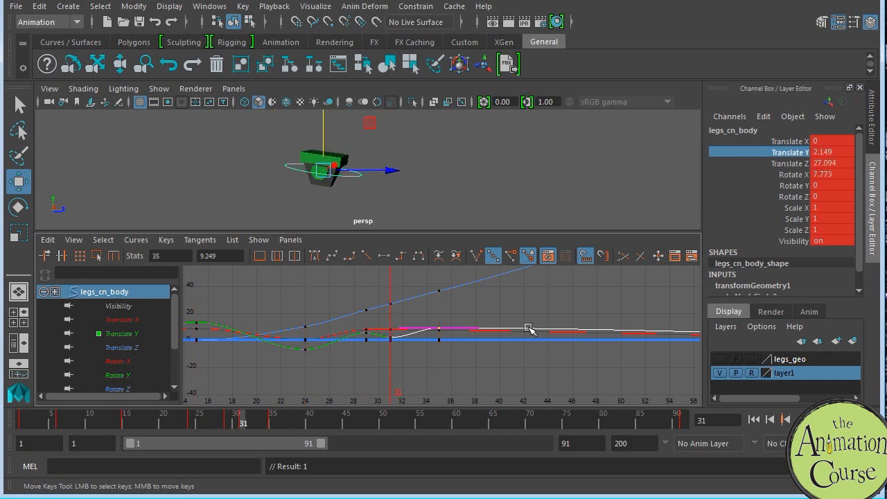
key("e")
left_click_drag(386, 155, 388, 144)
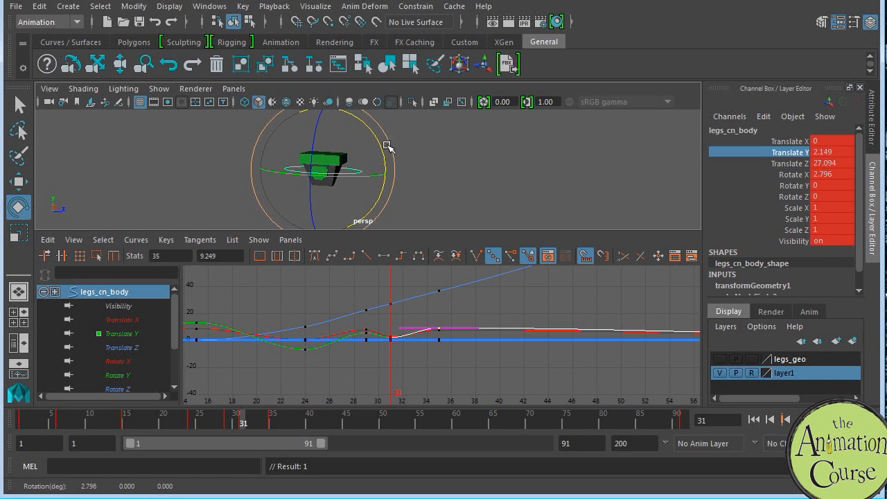
Step: Tilt the body control at frame 35 to a Rotate X of about 12.09 and step through the keys to compare
key(".")
key(".")
left_click_drag(402, 142, 403, 141)
key(".")
key(".")
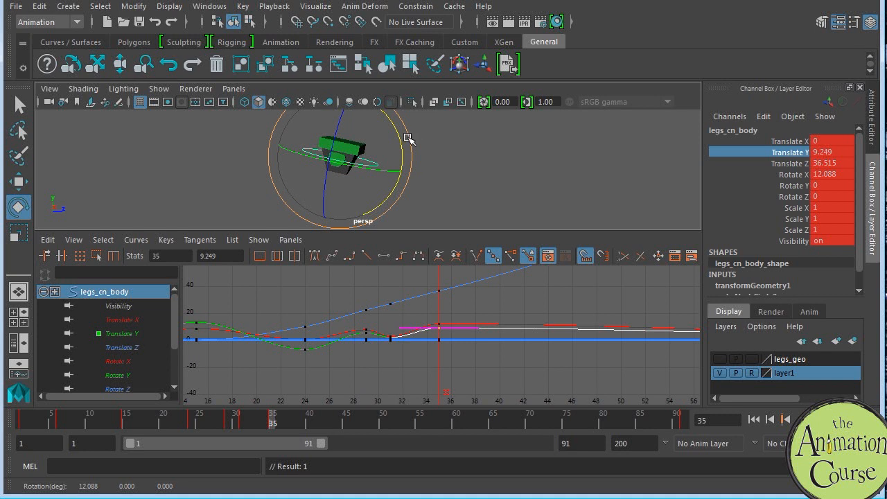
double_click(302, 421)
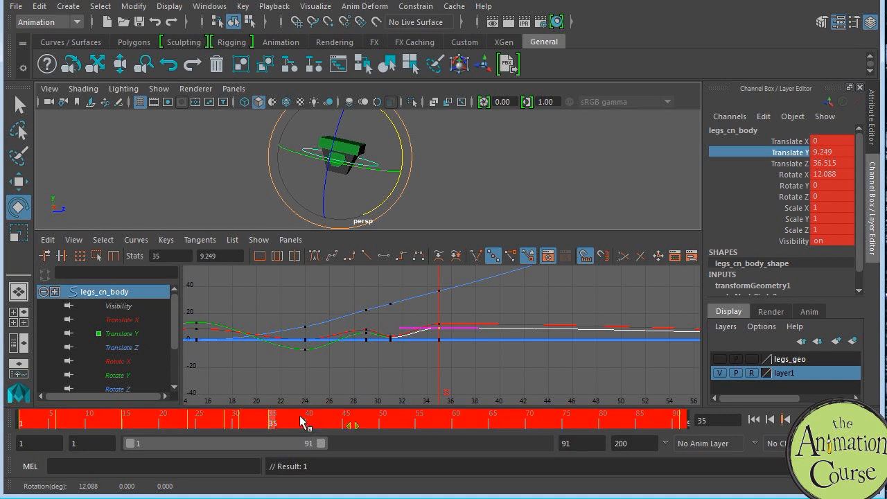
Step: Key the body control at frame 39 and lower its Translate Y to about -6.64
left_click(303, 421)
double_click(304, 423)
left_click(305, 424)
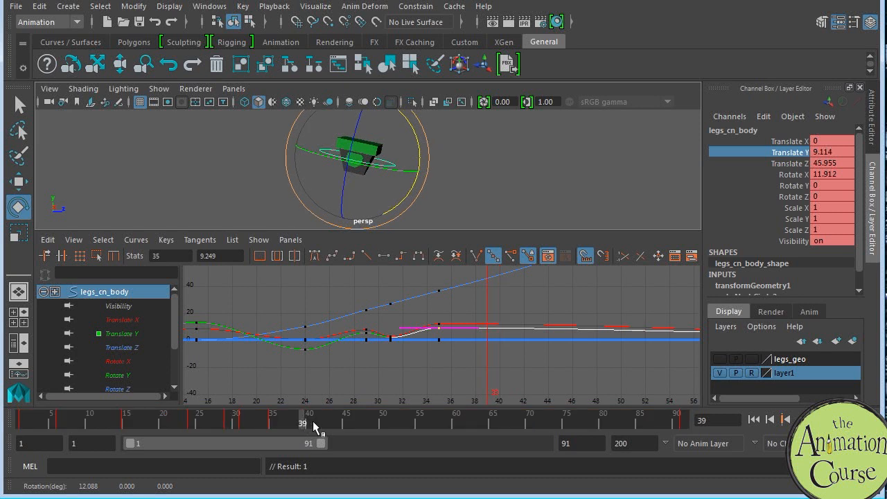
key("s")
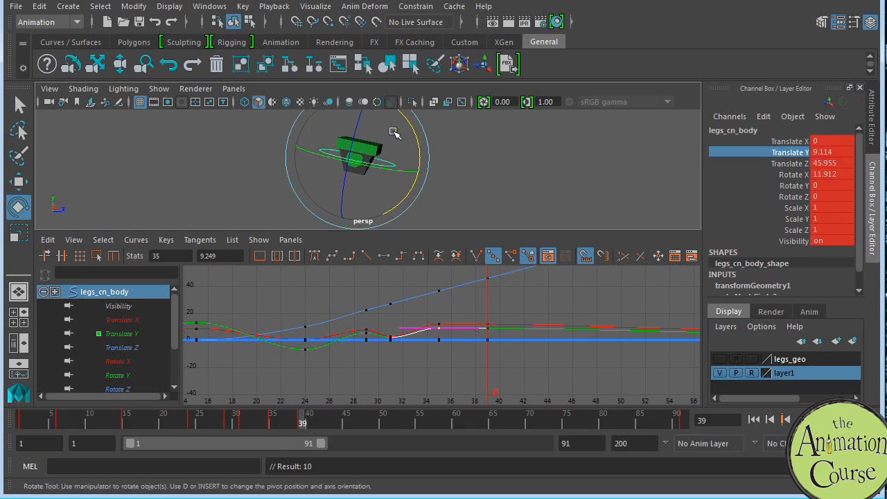
key("w")
left_click_drag(358, 121, 370, 140)
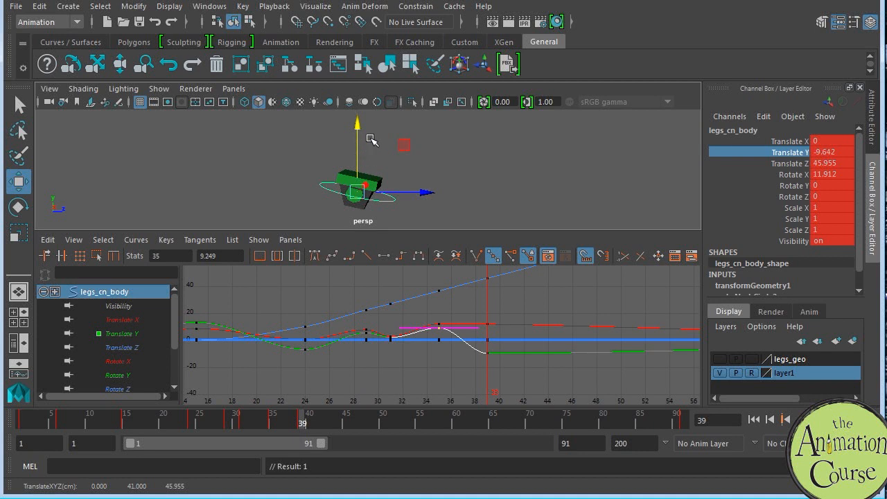
left_click_drag(357, 129, 357, 129)
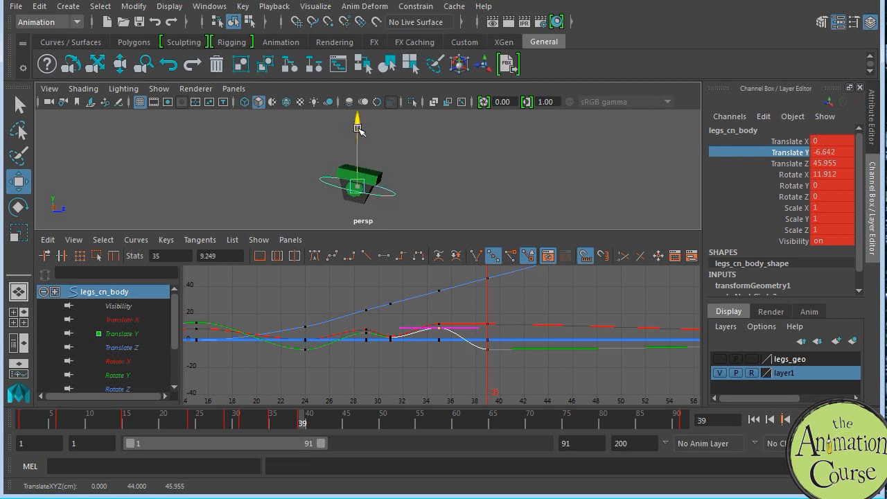
middle_click_drag(515, 367, 537, 349, "alt")
right_click_drag(537, 349, 519, 357, "alt+shift")
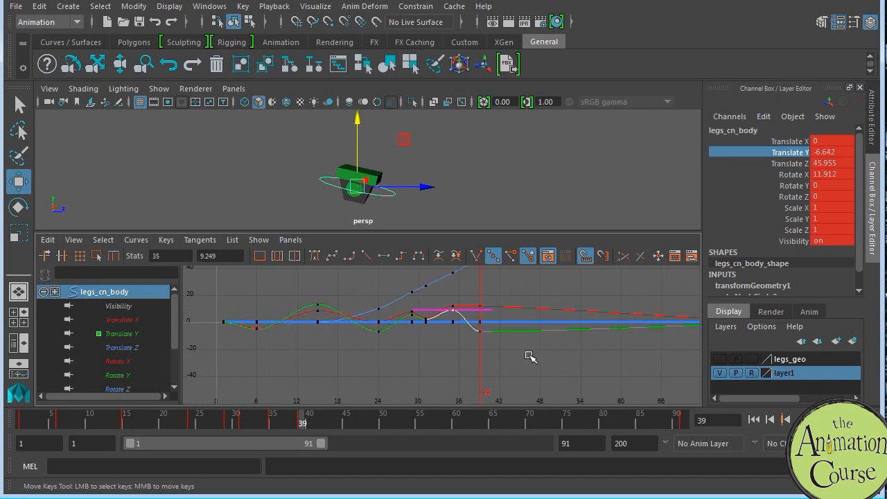
Step: Tilt the body control at frame 39 to a Rotate X of about 3.44 and step through the neighbouring keys to compare
key("e")
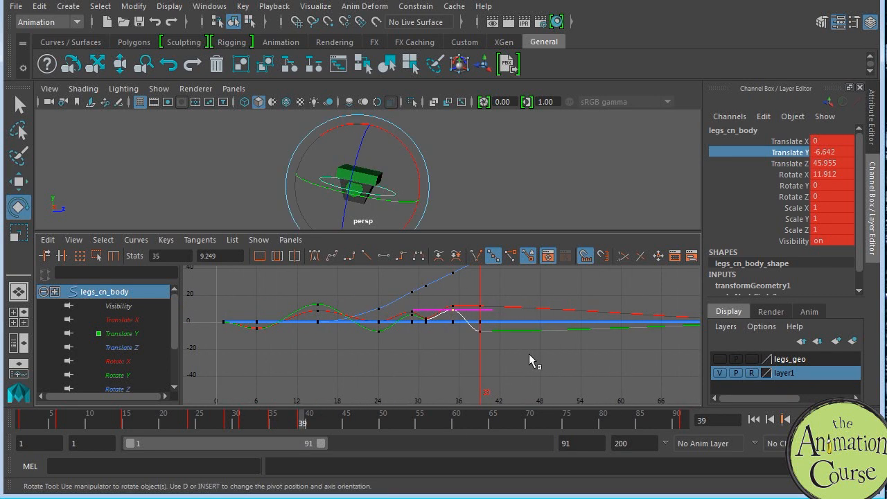
left_click_drag(414, 157, 416, 135)
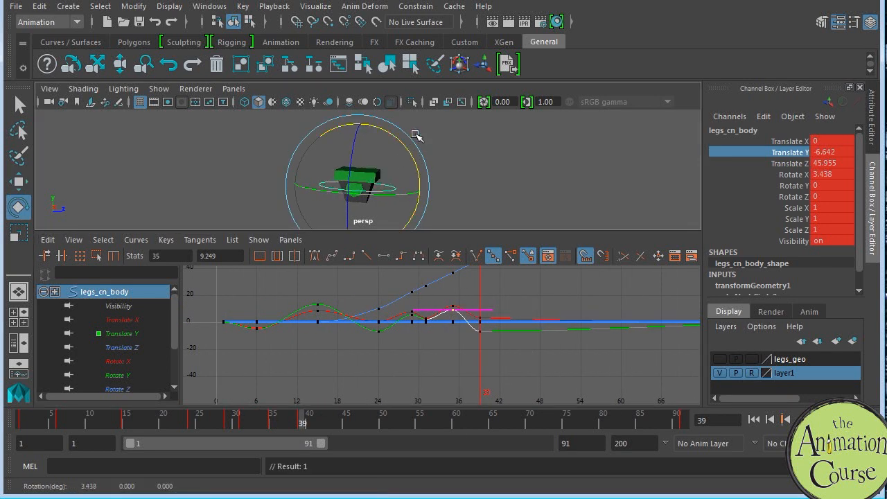
key("comma")
key("period")
key("period")
key("comma")
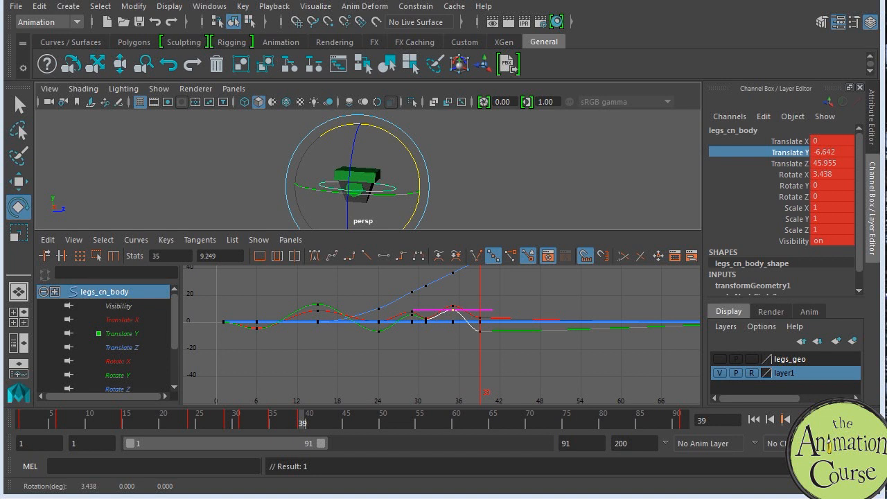
Step: Key all channels of the body control at frame 45
left_click_drag(302, 418, 346, 418)
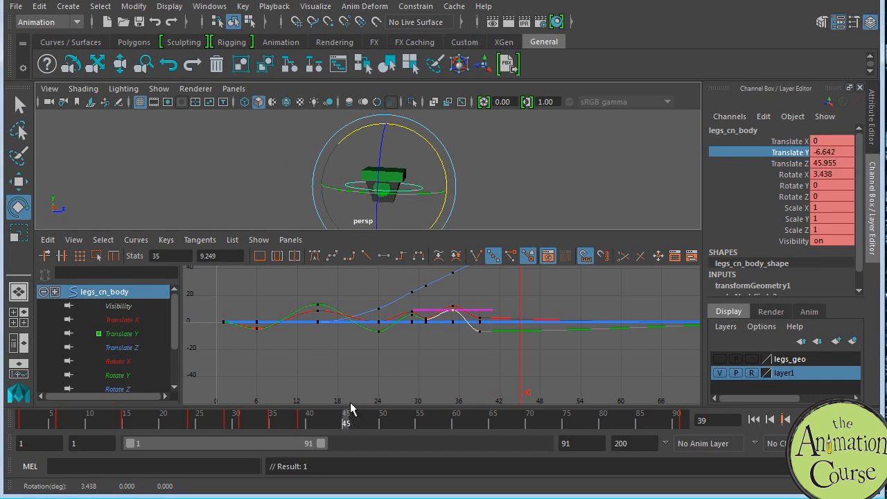
key("s")
middle_click_drag(542, 350, 531, 356, "alt")
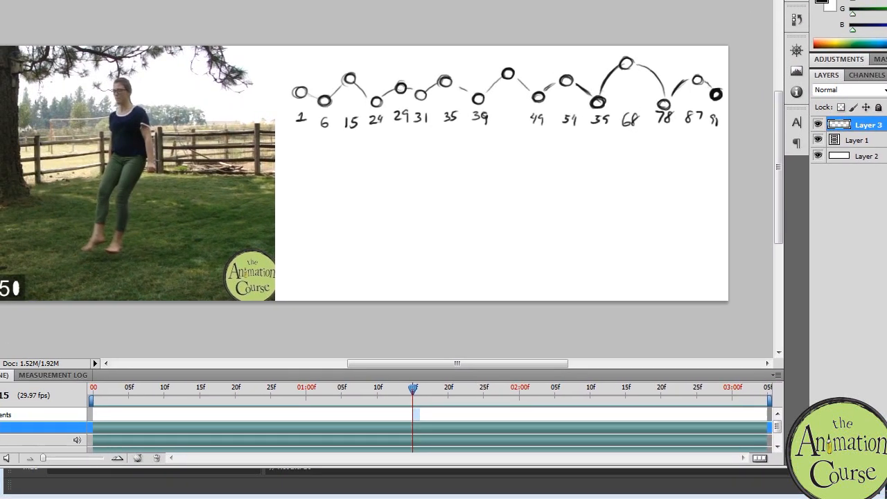
Step: Switch to the Photoshop height chart, try to label the unnumbered peak between 39 and 49, and undo the stroke
left_click_drag(504, 111, 506, 114)
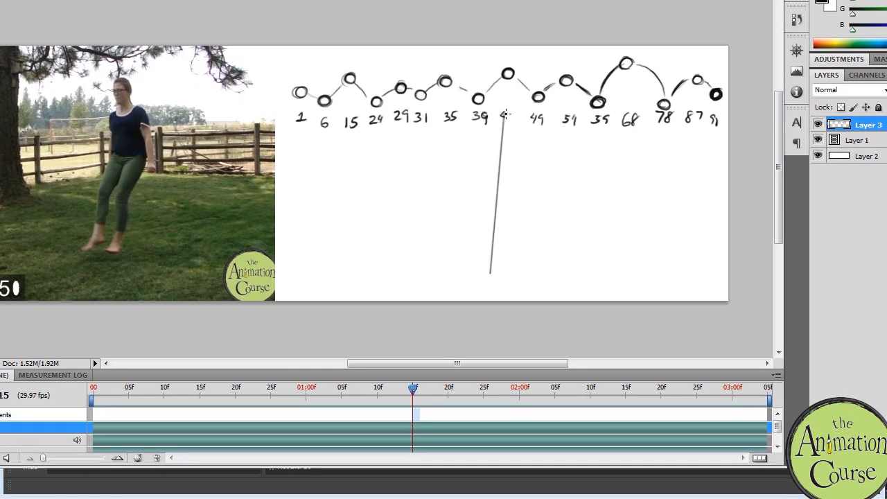
key("ctrl+z")
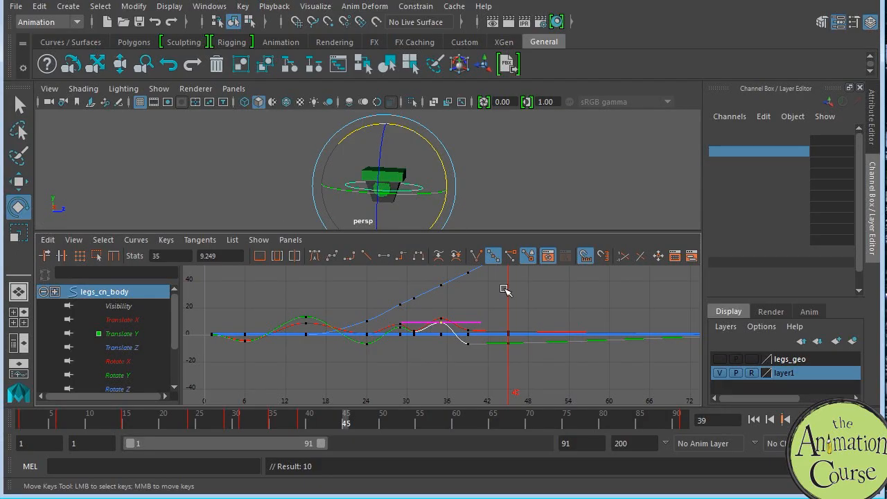
Step: Raise the body control at frame 45 to a Translate Y of about 16.66 and tilt it to a Rotate X of about 12.47
left_click(525, 334)
key("ctrl+z")
middle_click_drag(531, 368, 531, 329, "alt")
mouse_move(437, 159)
left_mouse_down()
mouse_move(444, 164)
mouse_move(449, 154)
left_mouse_up()
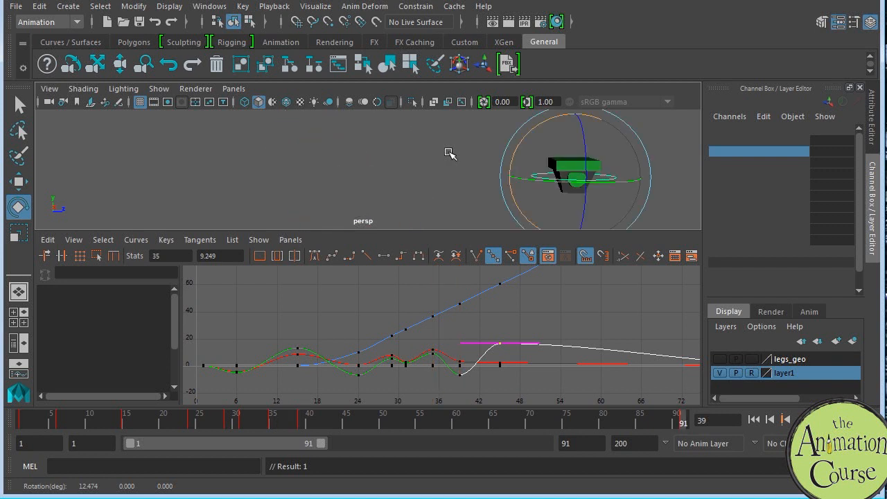
key("Escape")
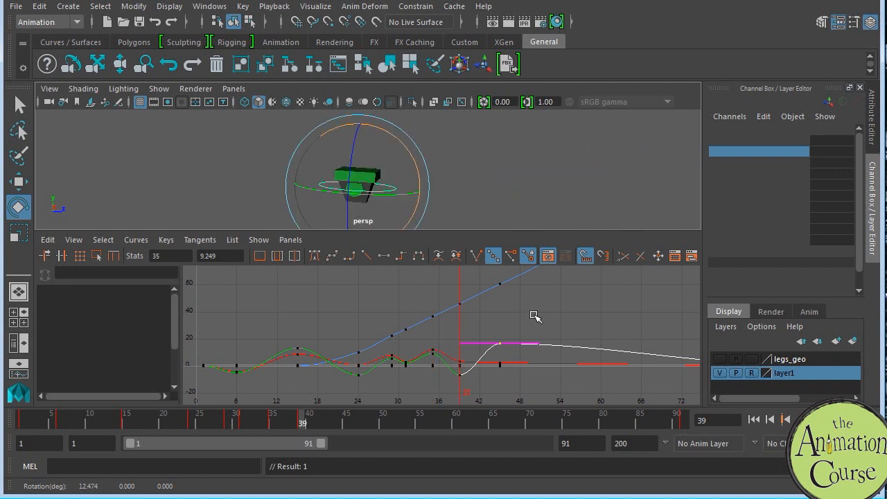
Step: Step back and forth through the body control's keys around frames 39 and 45 to compare the poses
middle_click_drag(524, 318, 532, 313, "alt")
right_click_drag(538, 317, 544, 339, "alt+shift")
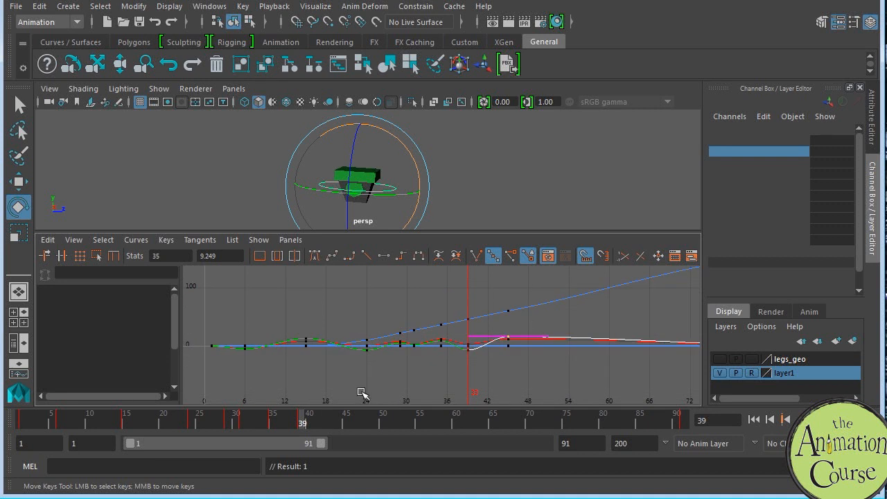
left_click_drag(352, 414, 300, 419)
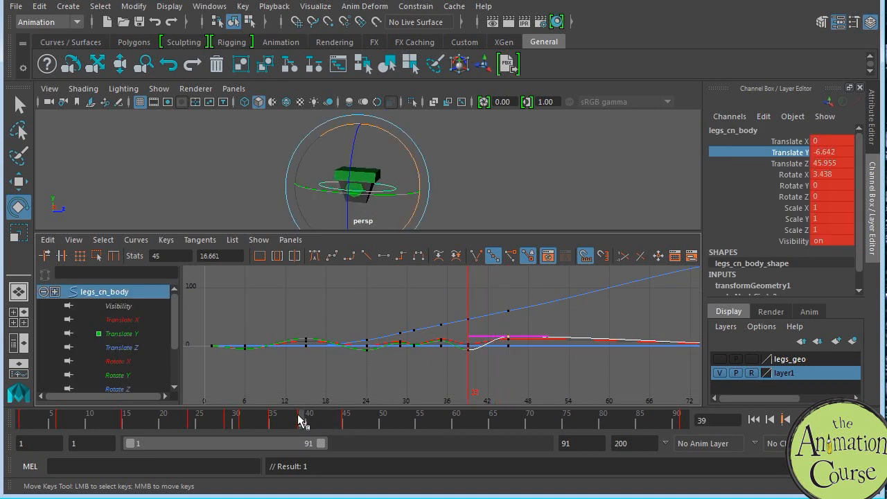
key("period")
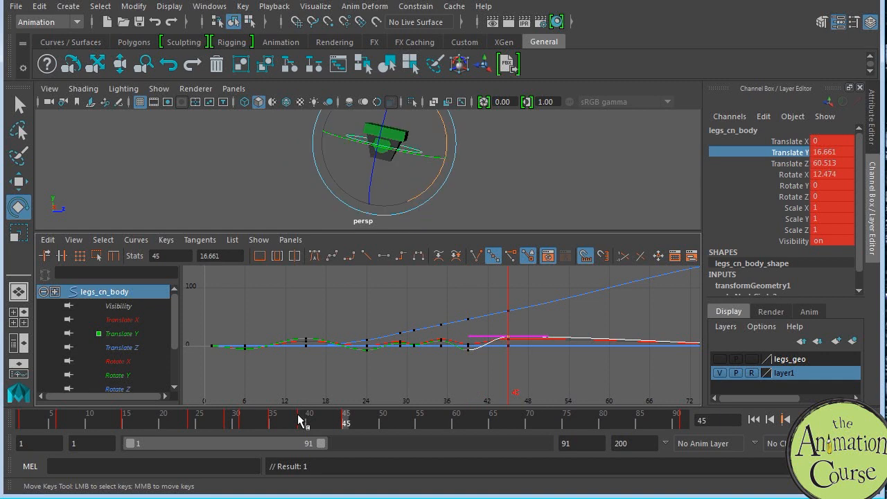
key("comma")
key("period")
key("comma")
key("comma")
key("period")
key("period")
Step: Key the body control at frame 49 and lower its Translate Y to about -5.64
middle_click_drag(543, 372, 534, 361, "alt")
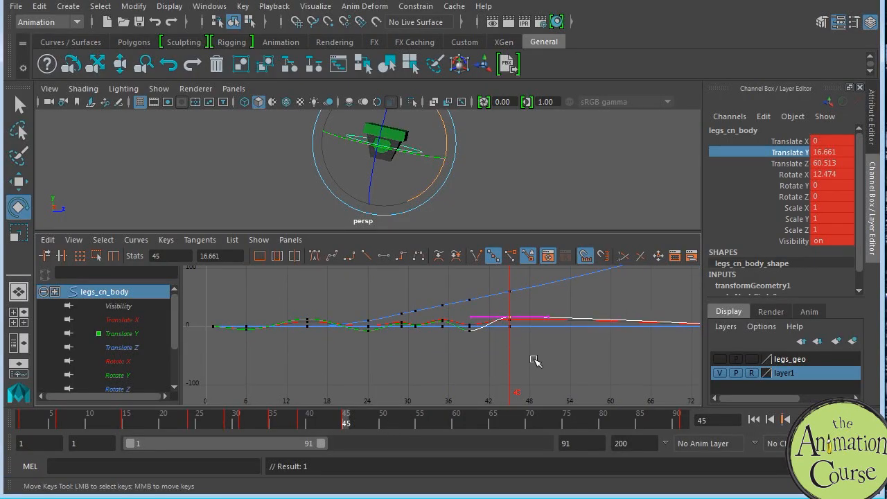
left_click(378, 421)
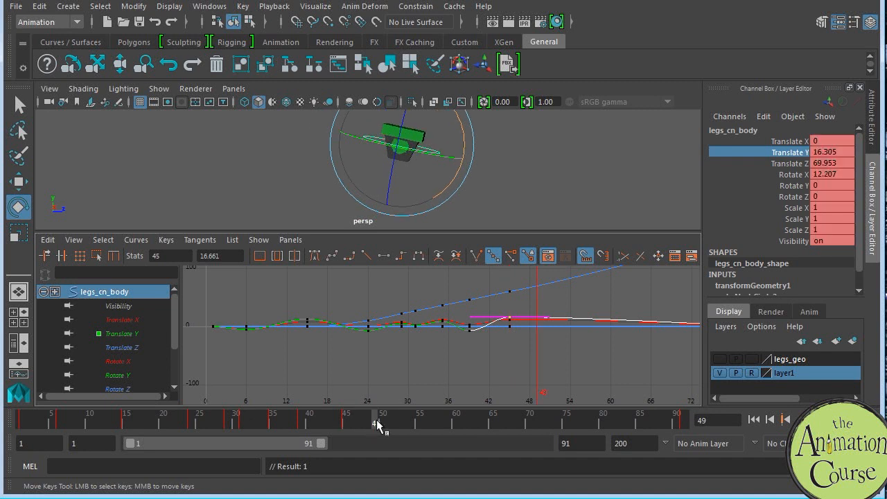
key("s")
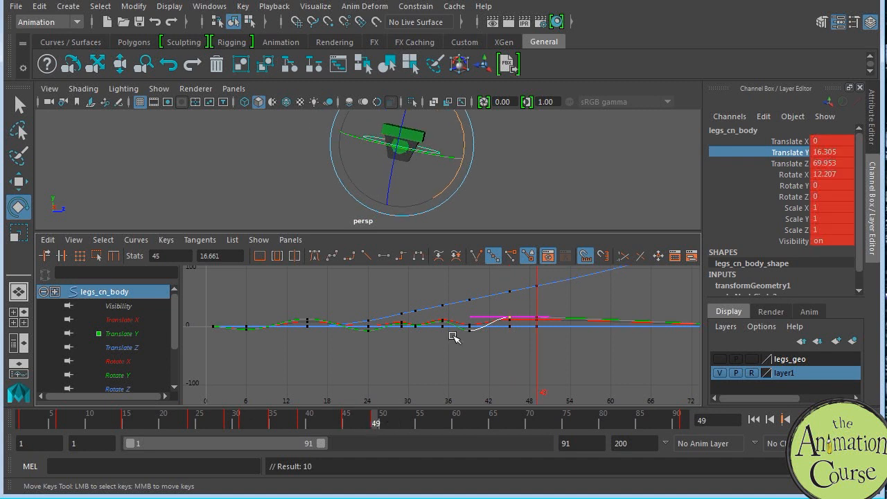
left_click(566, 202)
key("w")
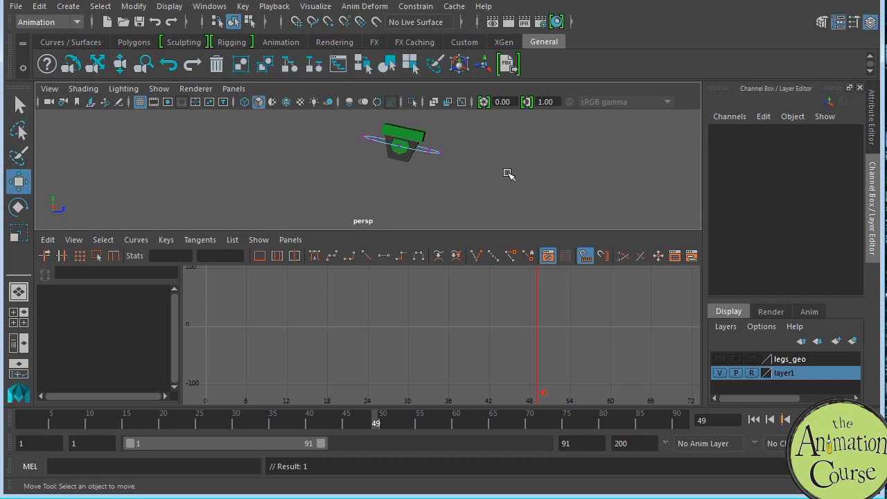
middle_click_drag(492, 163, 485, 186, "alt")
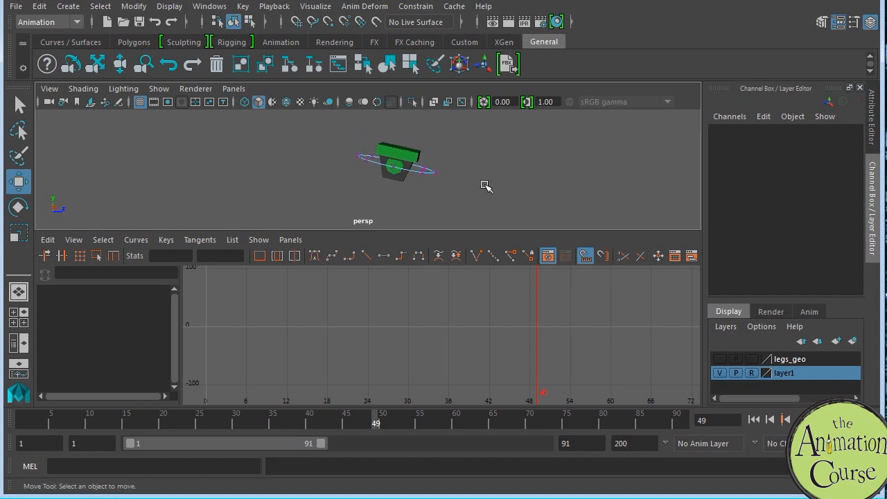
key("ctrl+z")
left_click_drag(397, 121, 395, 154)
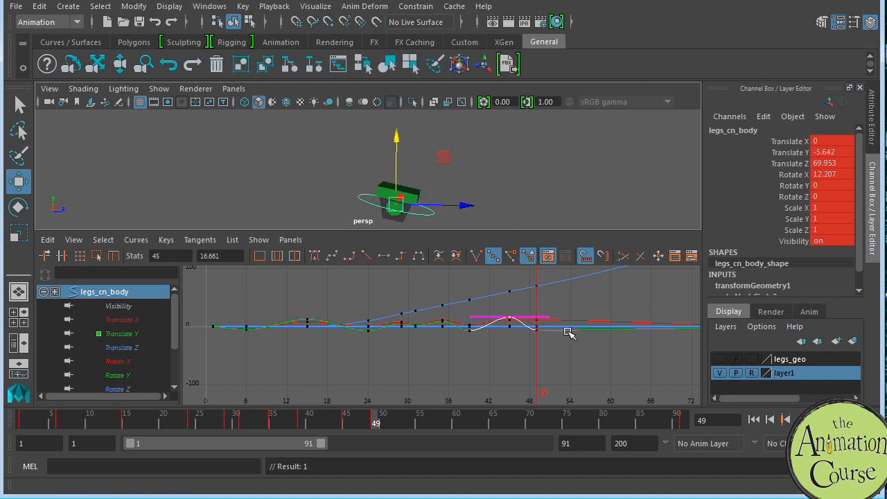
Step: Tilt the body control at frame 49 to a Rotate X of about 1.23
key("e")
left_click_drag(451, 177, 444, 167)
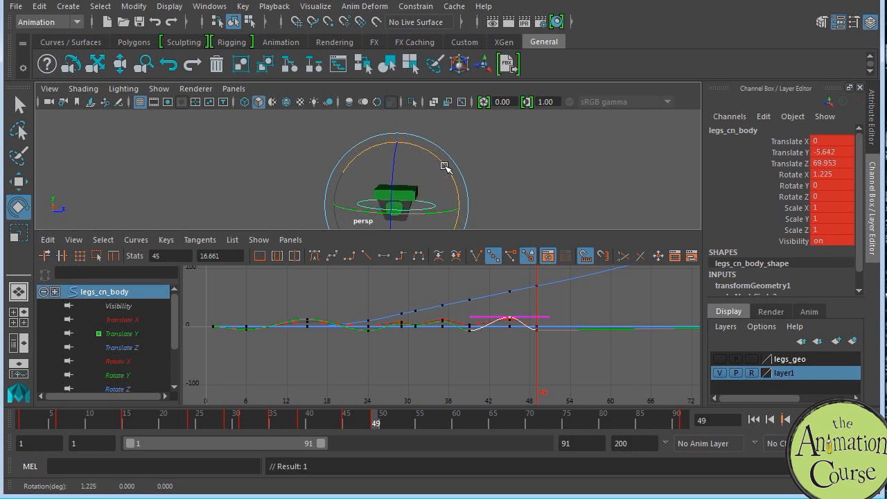
middle_click_drag(497, 350, 500, 341, "alt")
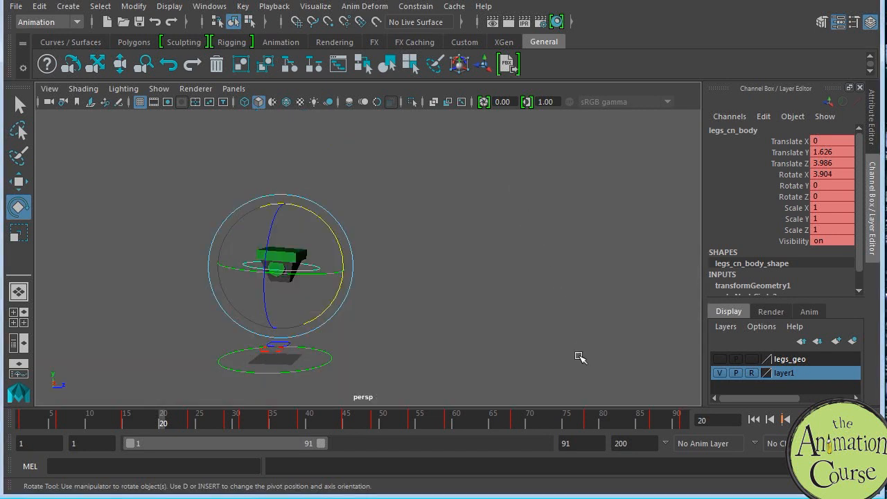
Step: Play back the hip animation in the full perspective view, and bring back the Graph Editor framed on the body curves
key("alt+v")
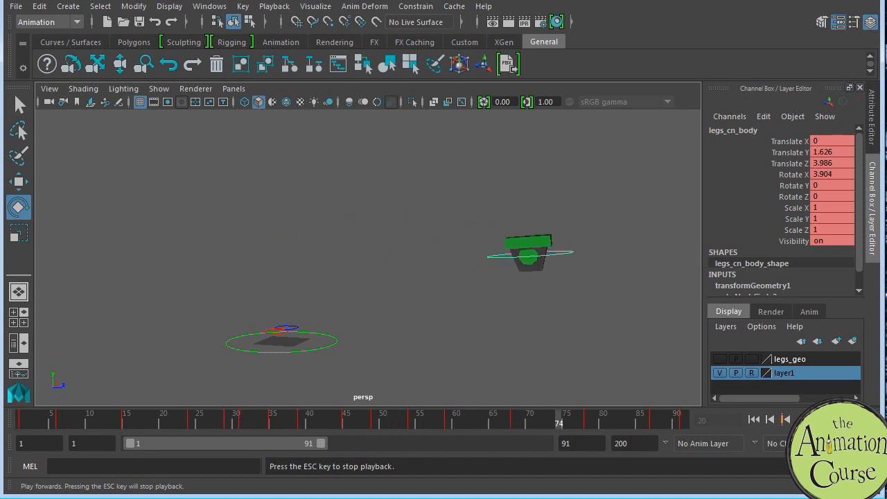
key("Escape")
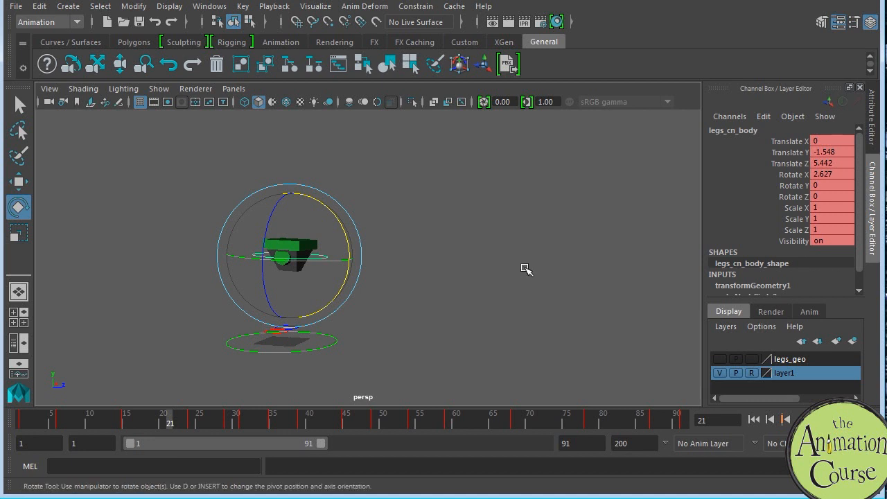
key("space")
middle_click_drag(430, 328, 474, 302, "alt")
right_click_drag(473, 303, 488, 305, "alt")
middle_click_drag(473, 314, 510, 321, "alt")
right_click_drag(494, 320, 494, 308, "alt+shift")
right_click_drag(491, 315, 503, 315, "alt+shift")
middle_click_drag(485, 323, 504, 340, "alt")
right_click_drag(497, 343, 497, 327, "alt+shift")
mouse_move(454, 350)
middle_mouse_down("alt")
mouse_move(518, 361)
mouse_move(490, 369)
middle_mouse_up("alt")
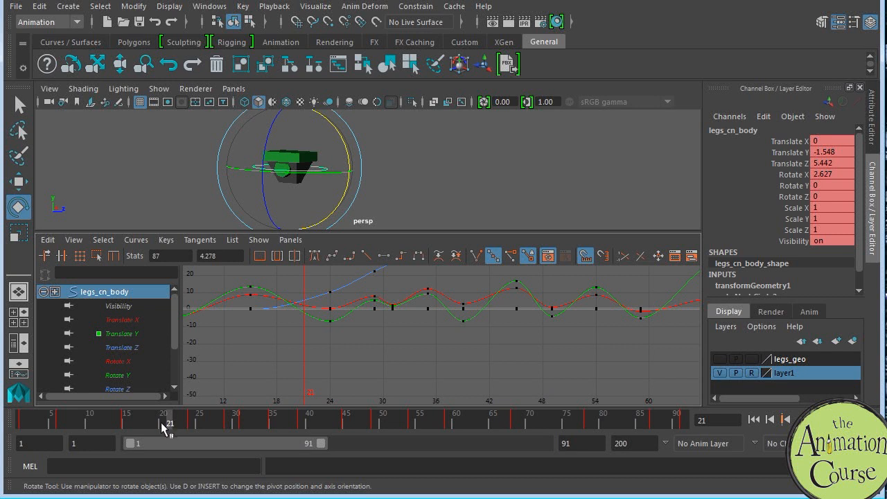
Step: Key the body control at frame 20, set its isolated Translate Y key to about -0.39, and adjust the tangent at frame 24
left_click(163, 423)
middle_click_drag(321, 359, 434, 367, "alt")
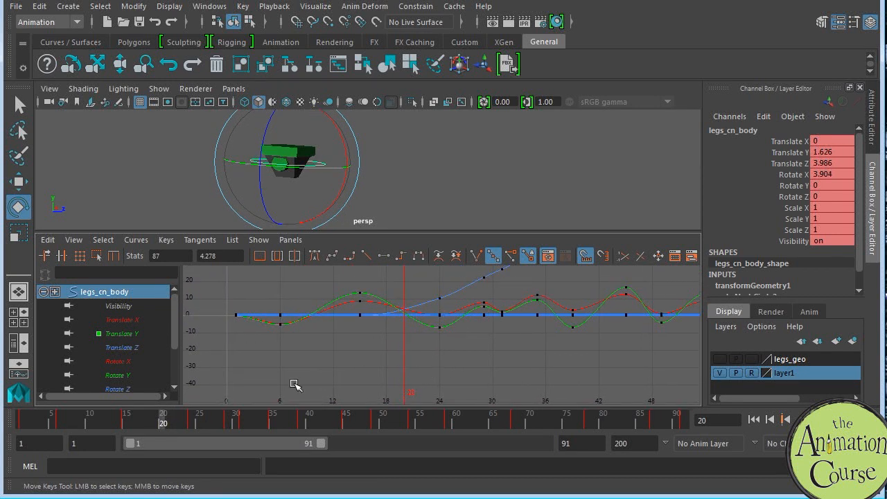
left_click(136, 334)
left_click(404, 313)
middle_click_drag(421, 337, 386, 320)
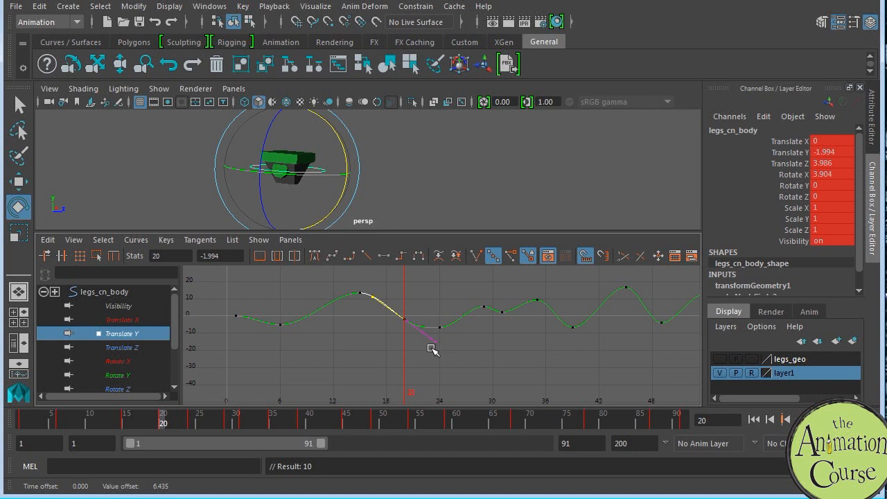
middle_click_drag(397, 302, 411, 338)
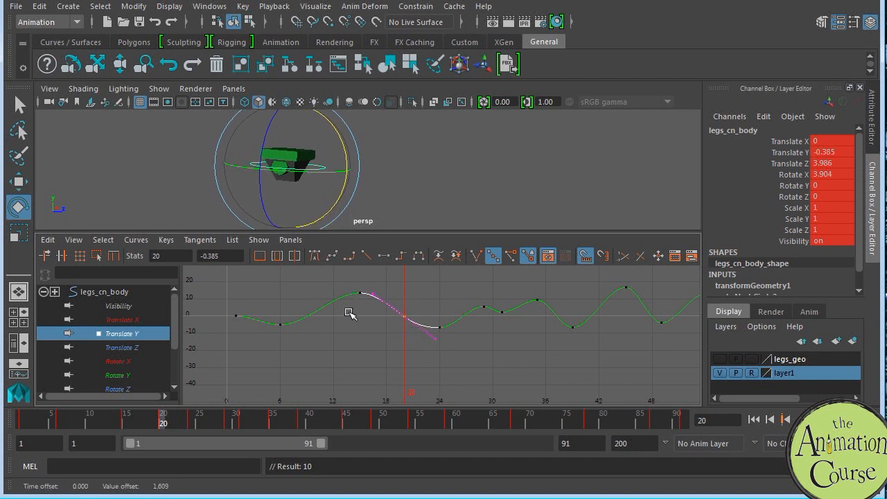
left_click_drag(429, 304, 475, 339)
middle_click_drag(482, 327, 488, 321)
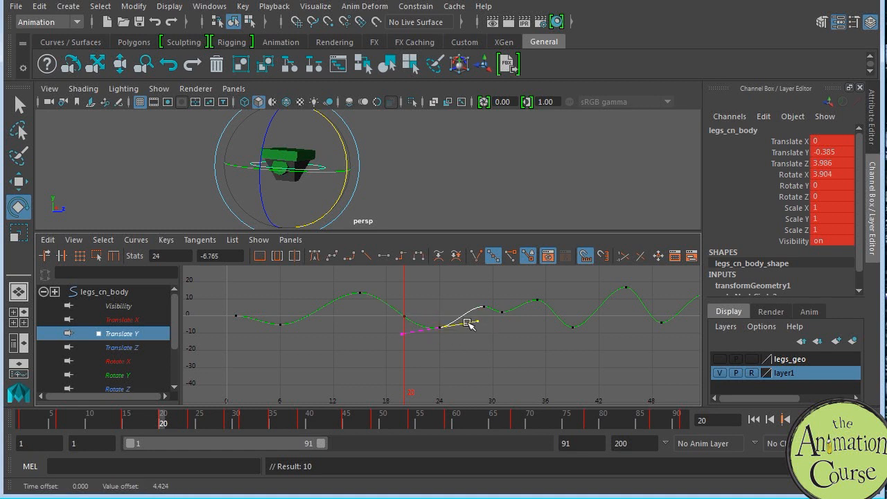
Step: Key the body control at frame 11, lower its Translate Y key, and reshape the curve's rise into the frame 15 peak
left_click(95, 422)
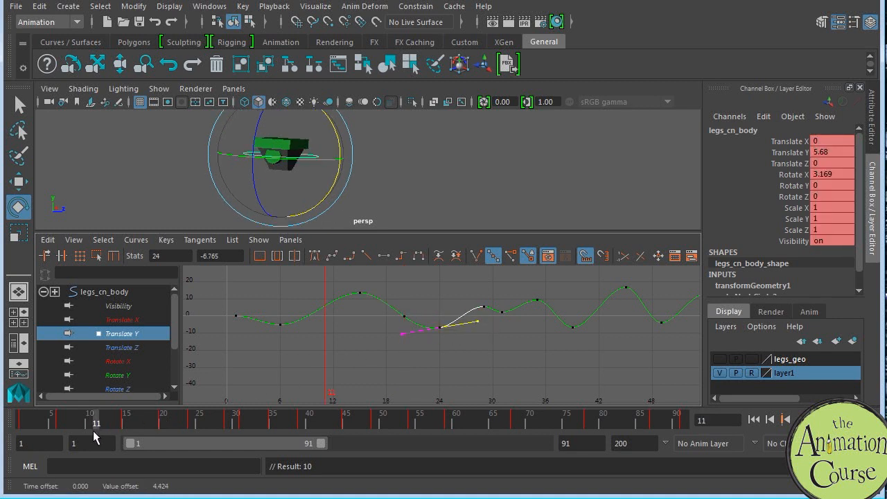
key("s")
left_click_drag(317, 300, 330, 321)
middle_click_drag(330, 325, 327, 328)
left_click_drag(340, 296, 350, 315)
middle_click_drag(357, 310, 354, 302)
left_click_drag(384, 309, 351, 281)
middle_click_drag(374, 305, 393, 304)
Step: Key the body control at frame 42 and set its Translate Y key to about 2.19
middle_click_drag(568, 358, 465, 357, "alt")
mouse_move(242, 424)
left_mouse_down()
mouse_move(218, 421)
mouse_move(323, 423)
left_mouse_up()
key("s")
left_click_drag(488, 288, 508, 319)
middle_click_drag(510, 318, 512, 323)
Step: Adjust the Translate Y tangents at the frame 45 peak and the frame 39 low, and go to frame 37
left_click_drag(525, 308, 514, 297)
middle_click_drag(525, 298, 524, 294)
left_click_drag(461, 308, 453, 344)
middle_click_drag(453, 339, 459, 324)
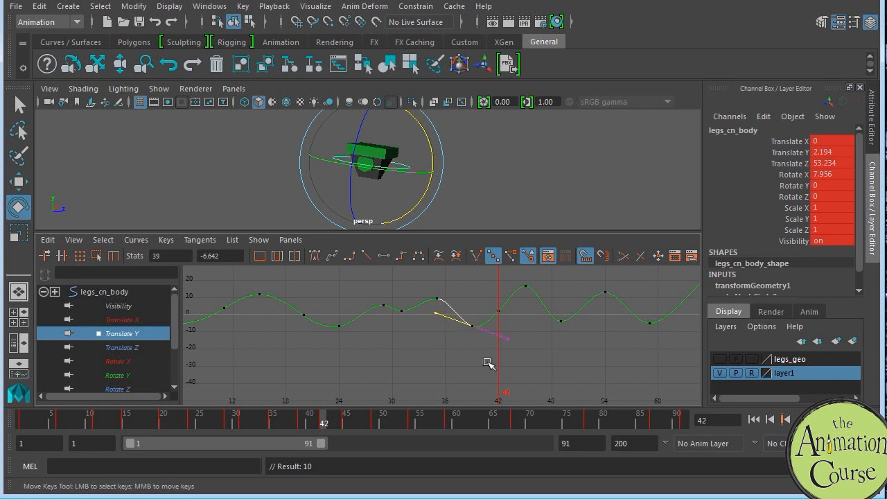
left_click(287, 420)
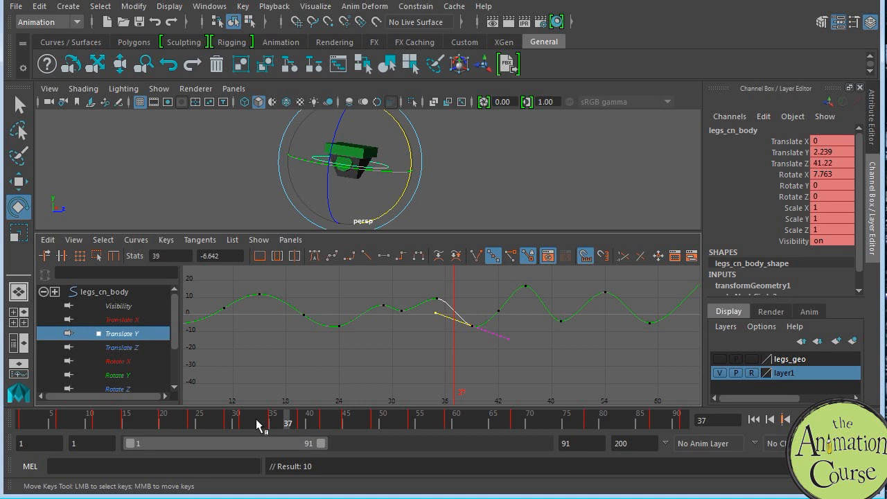
Step: Key the body control at frame 33, set its Translate Y key to about 4.9, and adjust the tangent at frame 31
left_click(257, 424)
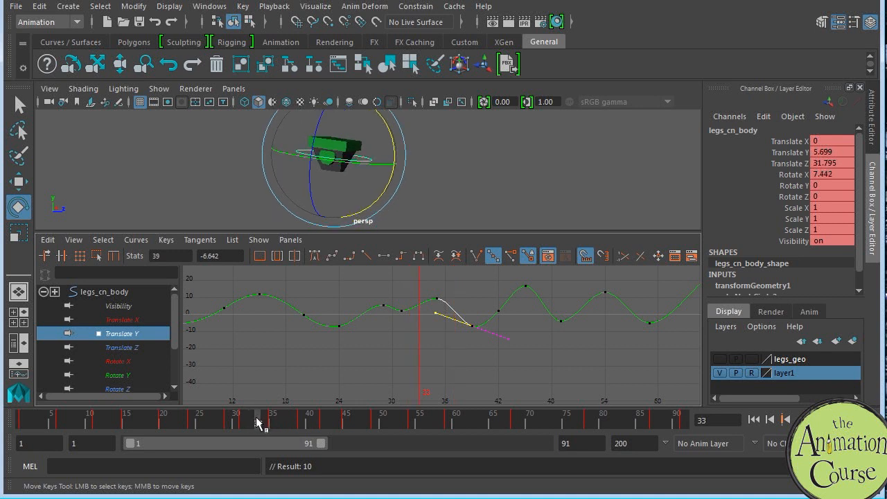
key("s")
left_click_drag(411, 298, 427, 317)
middle_click_drag(422, 316, 460, 292)
left_click_drag(391, 291, 412, 322)
left_click_drag(349, 299, 372, 324)
middle_click_drag(372, 323, 372, 319)
middle_click_drag(540, 362, 445, 335, "alt")
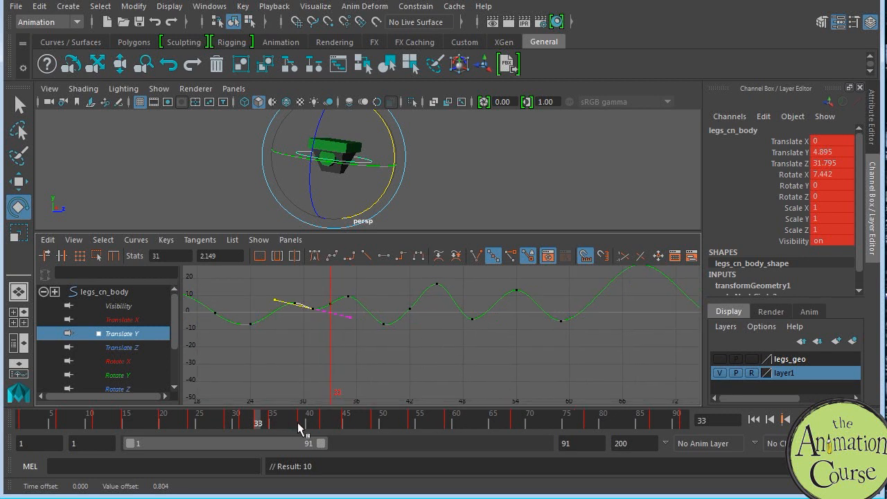
Step: Switch to the reference clip in Photoshop to compare the frame 45 pose with the charted hip heights
left_click_drag(376, 420, 397, 407)
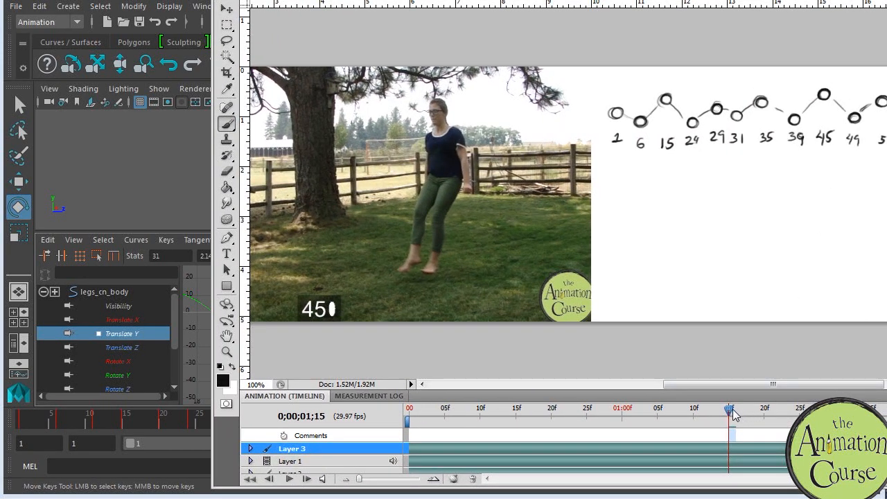
left_click_drag(733, 414, 727, 387)
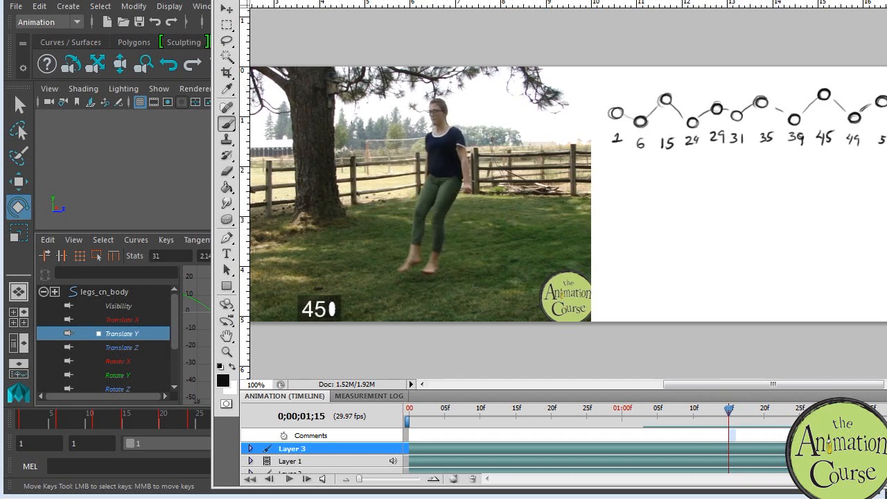
key("alt+Tab")
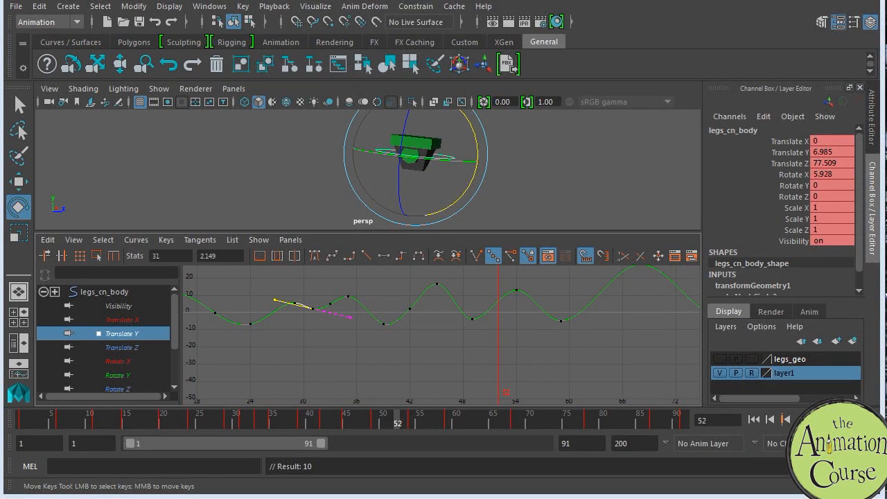
Step: Key the body control at frame 47, raise its Translate Y key to about 10.4, and adjust the tangent at the frame 45 peak
left_click(360, 423)
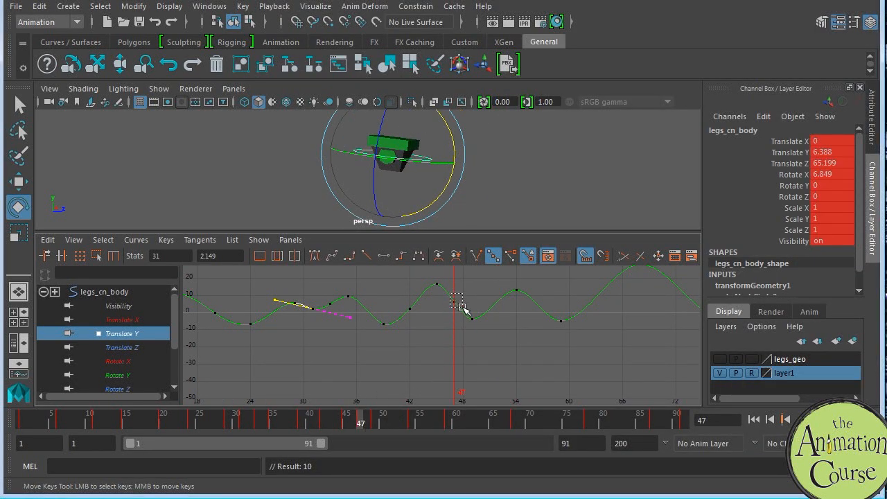
left_click_drag(462, 307, 463, 309)
middle_click_drag(458, 316, 458, 309)
mouse_move(419, 278)
left_mouse_down()
mouse_move(443, 296)
mouse_move(418, 293)
left_mouse_up()
middle_click_drag(417, 293, 416, 300)
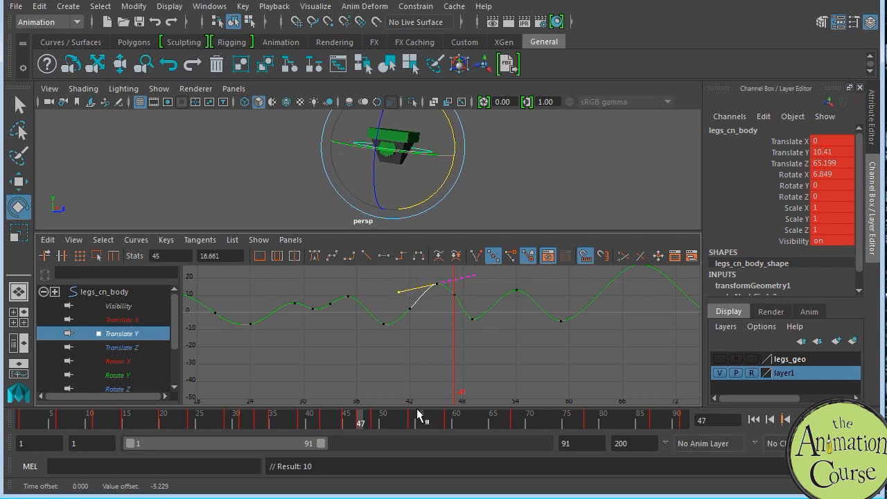
Step: Key the body control at frame 51 and set its Translate Y key to about -0.8
left_click(390, 424)
key("s")
left_click_drag(482, 305, 499, 321)
middle_click_drag(499, 321, 499, 325)
Step: Adjust the Translate Y curve around the frame 49 low and lower the frame 47 key to about 10
left_click(471, 319)
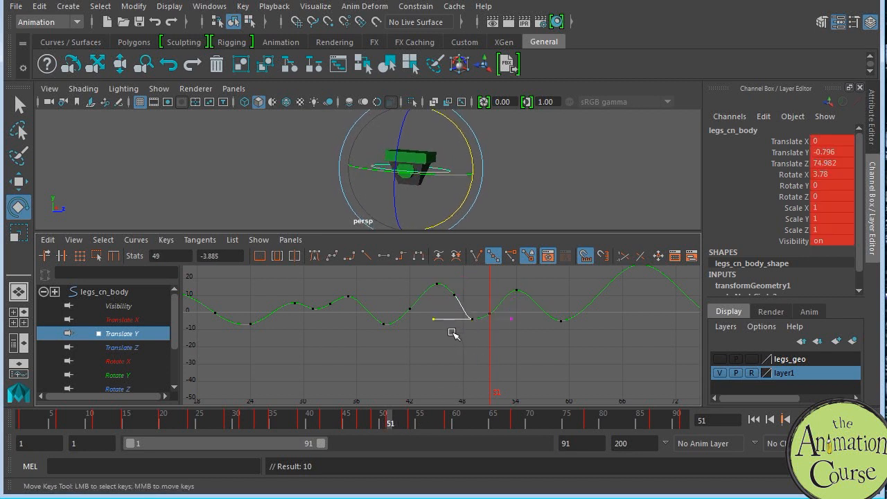
left_click(489, 313)
left_click(453, 293)
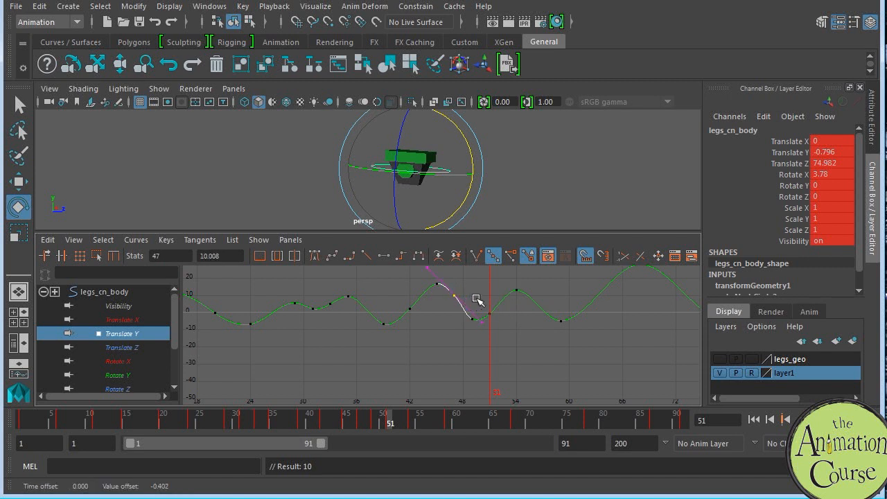
Step: Scrub the reference clip in Photoshop to frame 63 to examine the hip height during the kick
left_click_drag(372, 420, 470, 421)
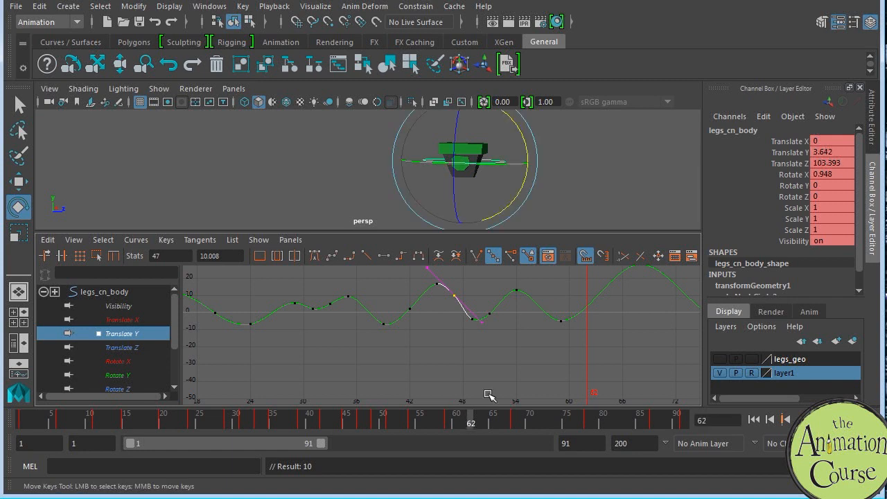
left_click_drag(886, 3, 709, 2)
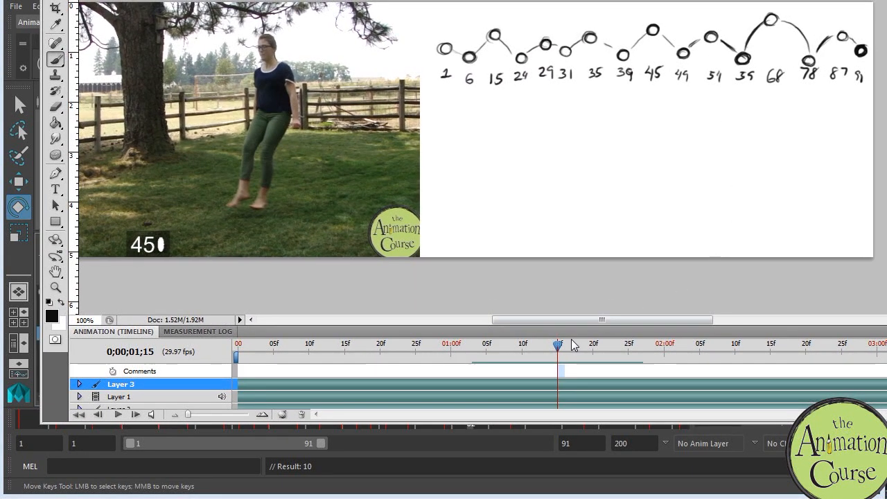
left_click_drag(561, 350, 686, 323)
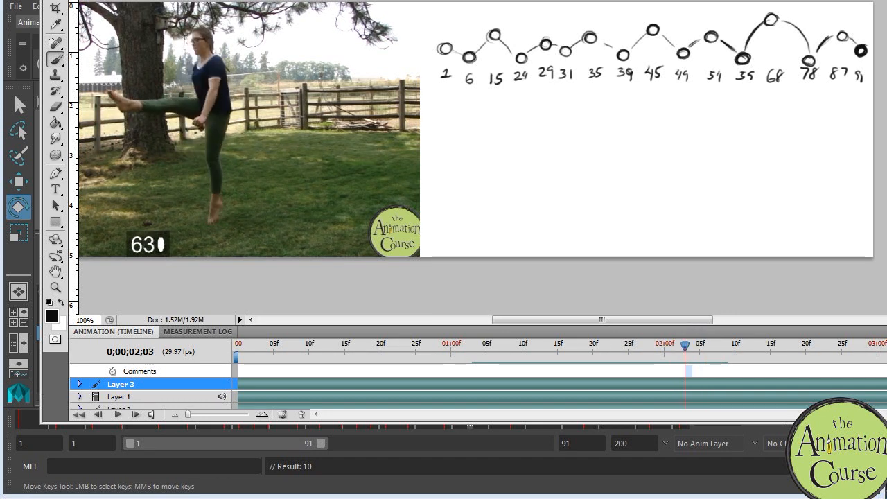
left_click_drag(444, 0, 886, 7)
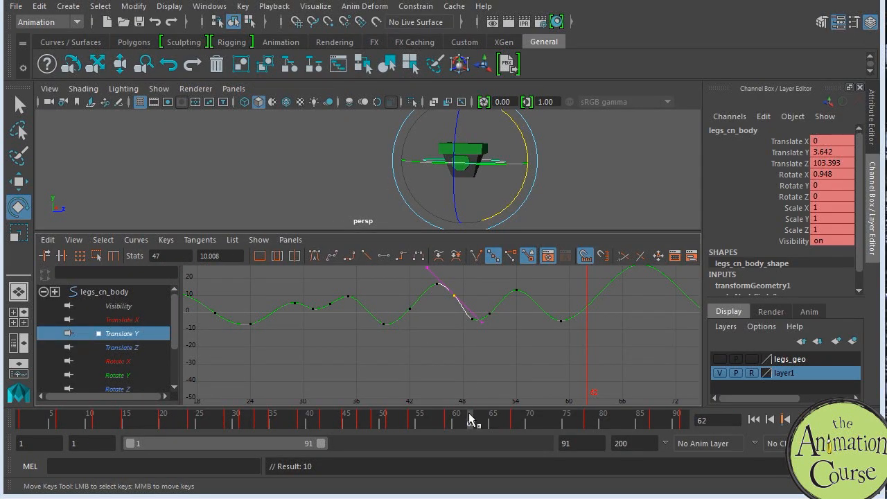
Step: Key the body control at frame 63 and raise its Translate Y key to steepen the rise into the frame 68 peak
left_click_drag(470, 420, 478, 421)
left_click_drag(585, 277, 599, 316)
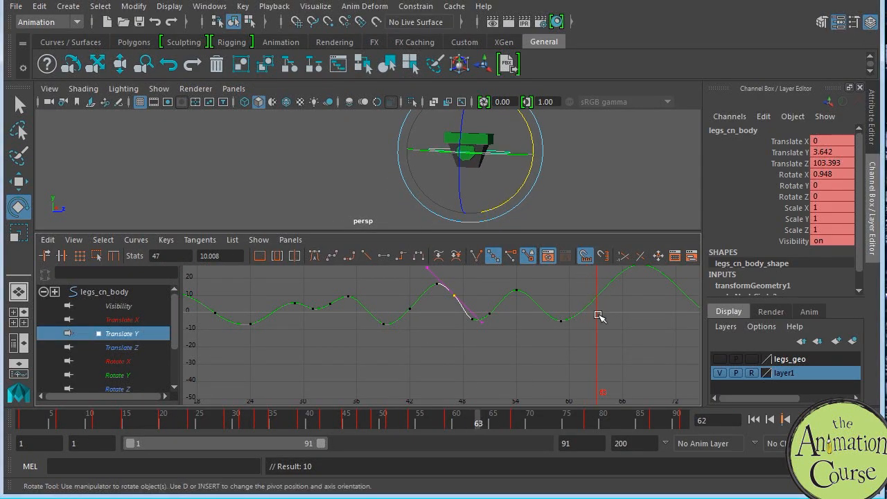
middle_click_drag(608, 323, 596, 339, "alt")
left_click_drag(572, 292, 597, 334)
middle_click_drag(599, 334, 610, 292)
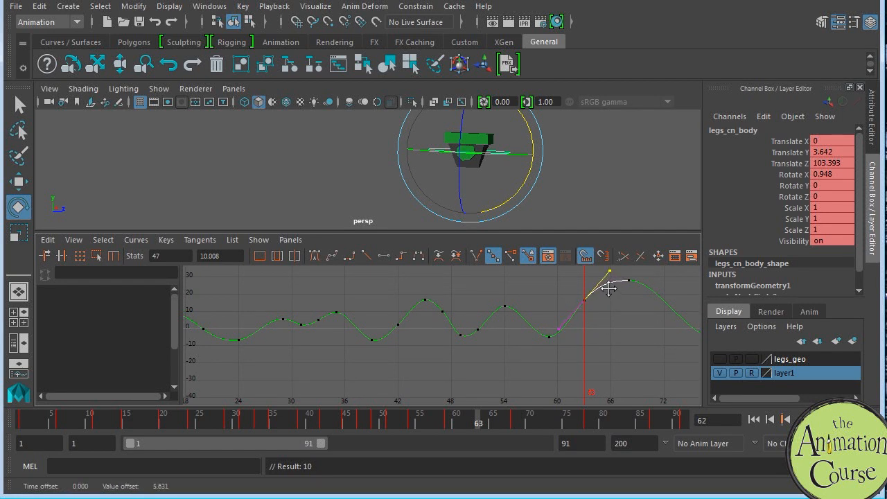
Step: Key the body control at frame 73 and raise its Translate Y key to about 16.16, rounding the fall from the frame 68 peak
middle_click_drag(637, 355, 540, 356, "alt")
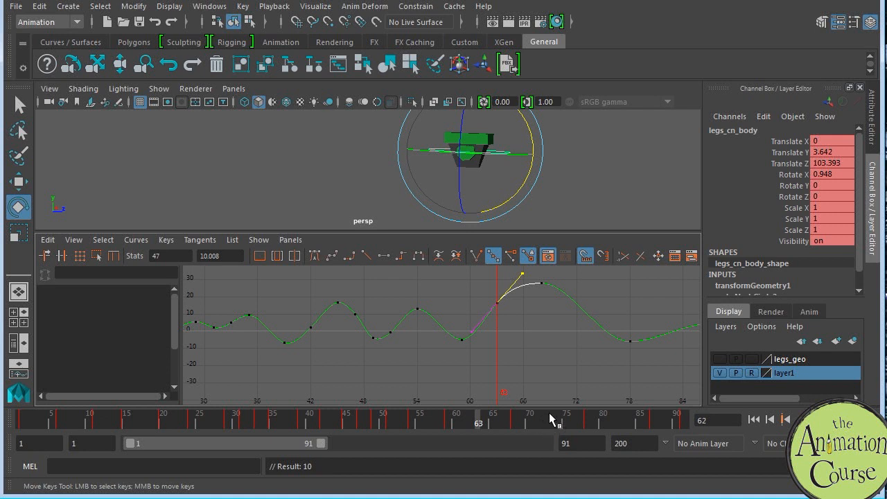
left_click(550, 419)
left_click_drag(546, 420, 559, 420)
key("s")
left_click_drag(561, 302, 599, 342)
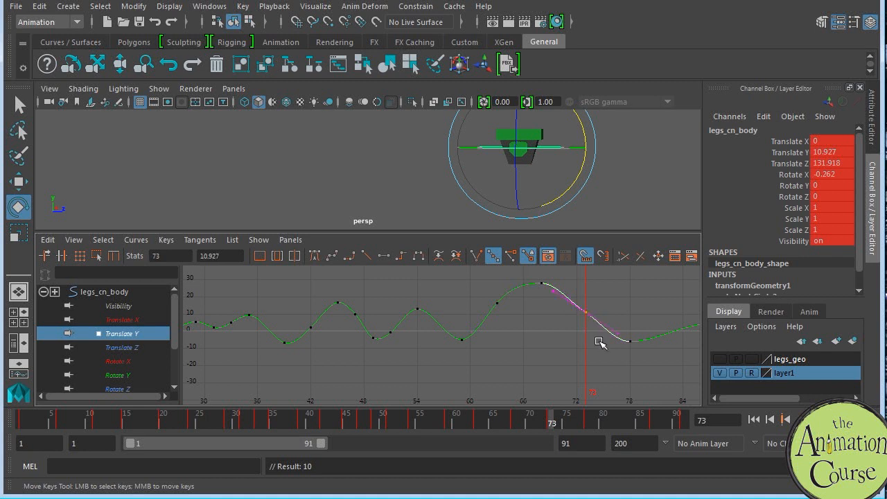
middle_click_drag(587, 334, 616, 326)
key("ctrl+z")
middle_click_drag(667, 317, 579, 339, "alt")
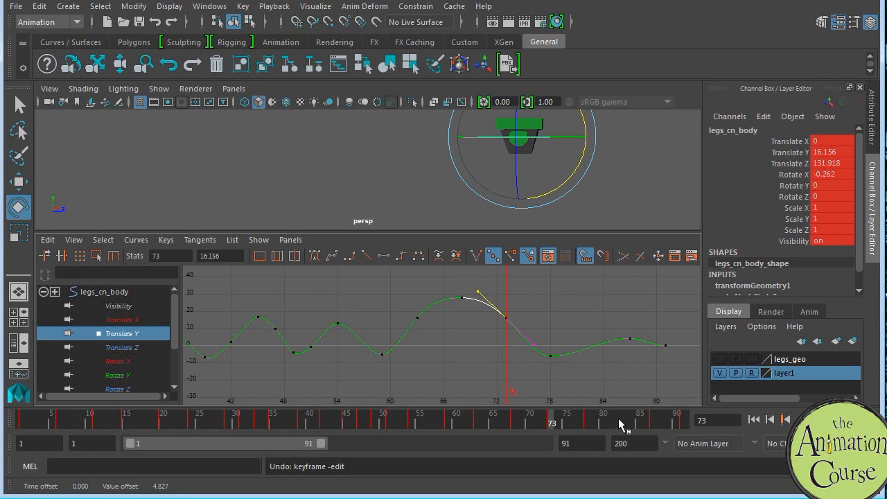
Step: Key the body control at frame 82, set its Translate Y key to about -3.73, and adjust the tangents at the frame 78 low
left_click(619, 424)
key("s")
left_click(588, 355)
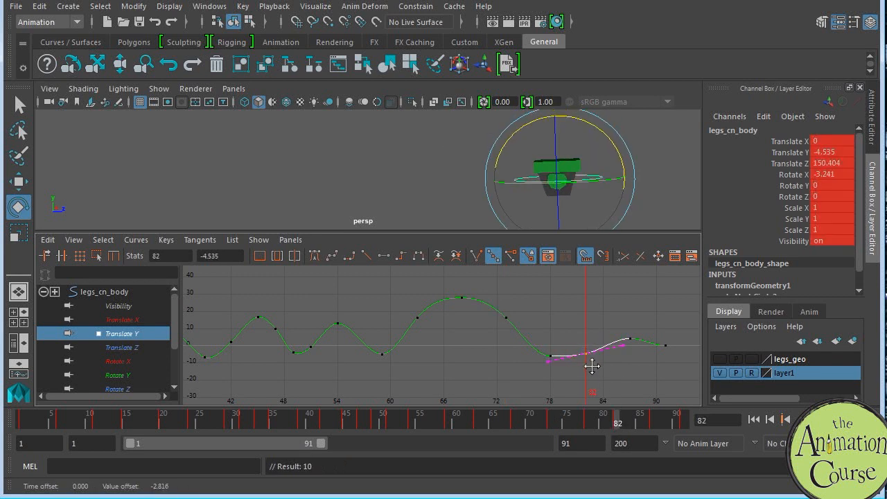
middle_click_drag(589, 362, 616, 345)
left_click(546, 356)
left_click(522, 356)
middle_click_drag(529, 361, 534, 352)
right_click_drag(575, 338, 544, 330, "alt")
middle_click_drag(544, 322, 638, 309, "alt")
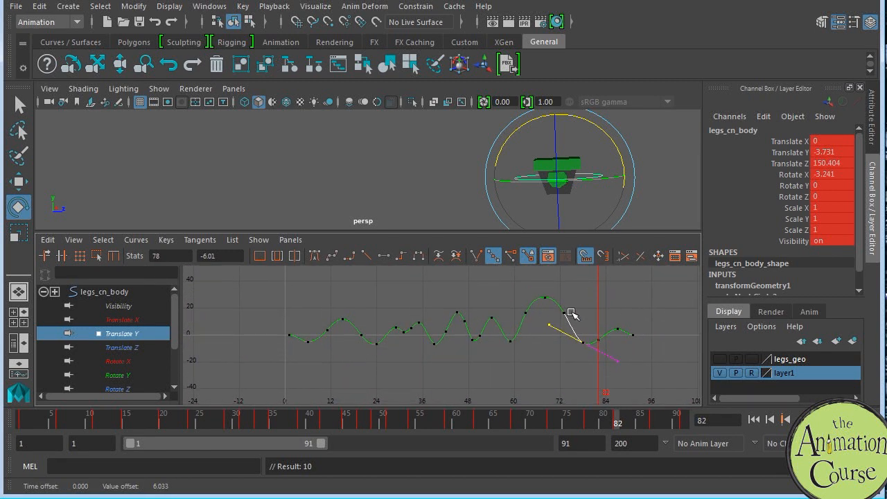
Step: Play back the body motion in the enlarged perspective view to examine the refined height changes
key("space")
key("alt+v")
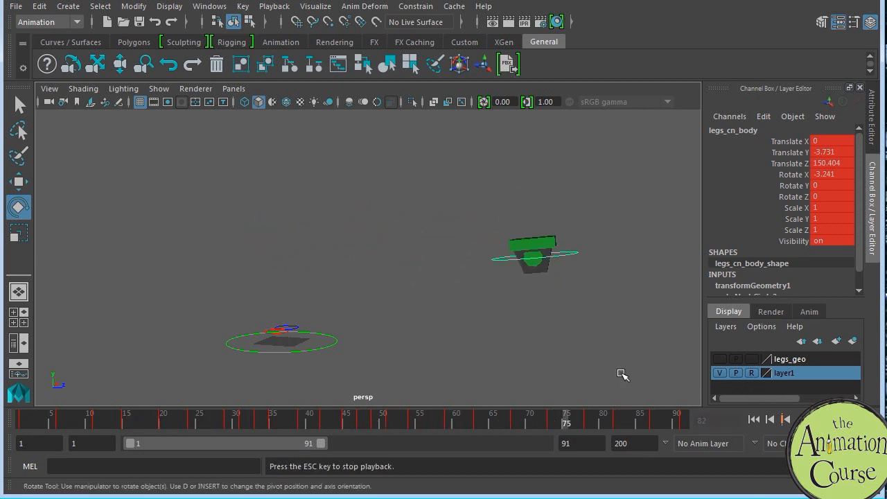
left_click_drag(614, 364, 590, 365, "alt")
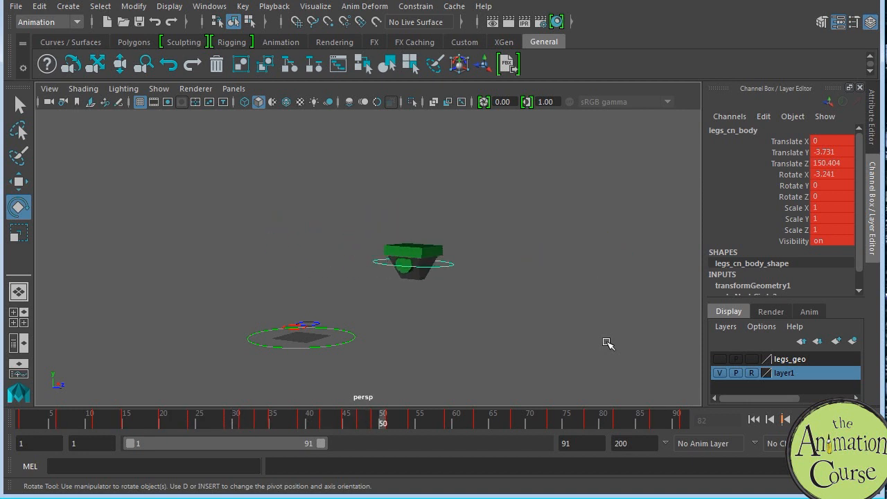
key("Escape")
Step: Widen the big jump arc by moving its side Translate Y keys to frames 62 and 75, and raise the frame 68 peak to about 30
left_click_drag(499, 416, 477, 419)
key("space")
middle_click_drag(542, 345, 507, 334, "alt")
right_click_drag(506, 335, 534, 334, "alt+shift")
middle_click_drag(533, 335, 511, 316, "alt")
left_click(516, 305)
left_click(594, 305)
middle_click_drag(604, 334, 614, 333, "shift")
left_click(557, 287)
middle_click_drag(547, 300, 547, 296, "shift")
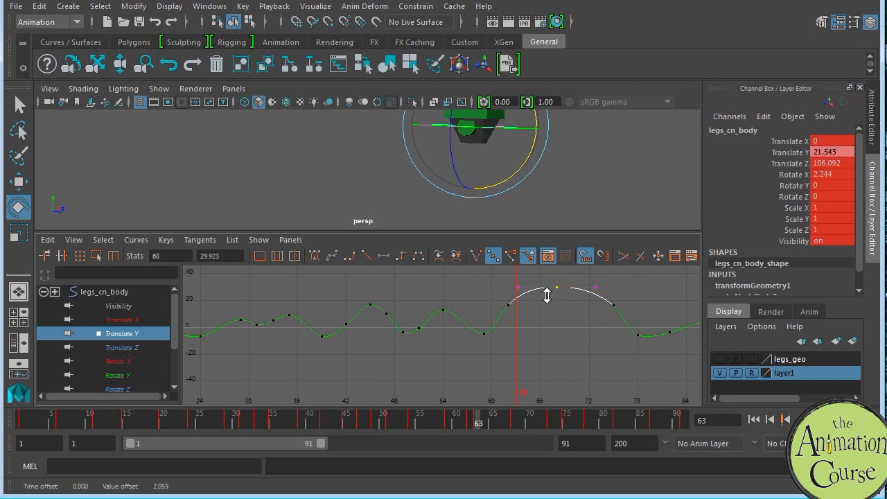
Step: Adjust the incoming Translate Y tangent at the frame 78 low to reshape the landing
middle_click_drag(659, 329, 610, 332, "alt")
left_click(589, 340)
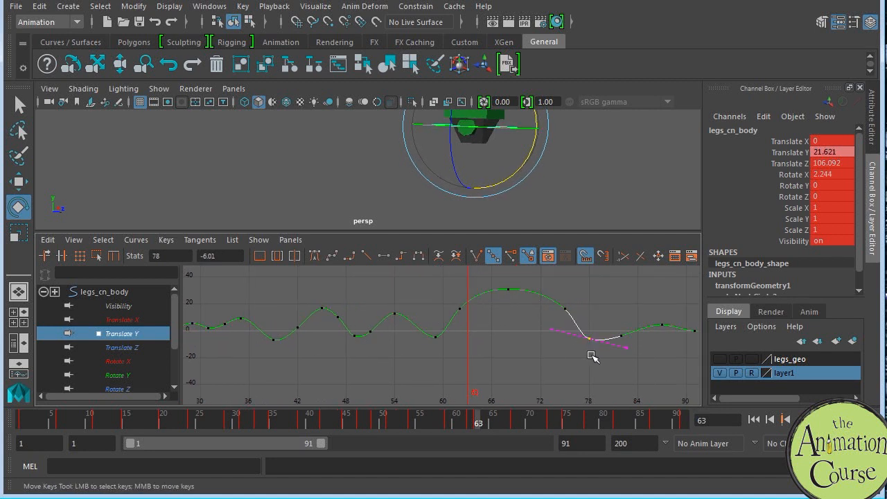
middle_click_drag(589, 354, 503, 353, "alt")
left_click(471, 337)
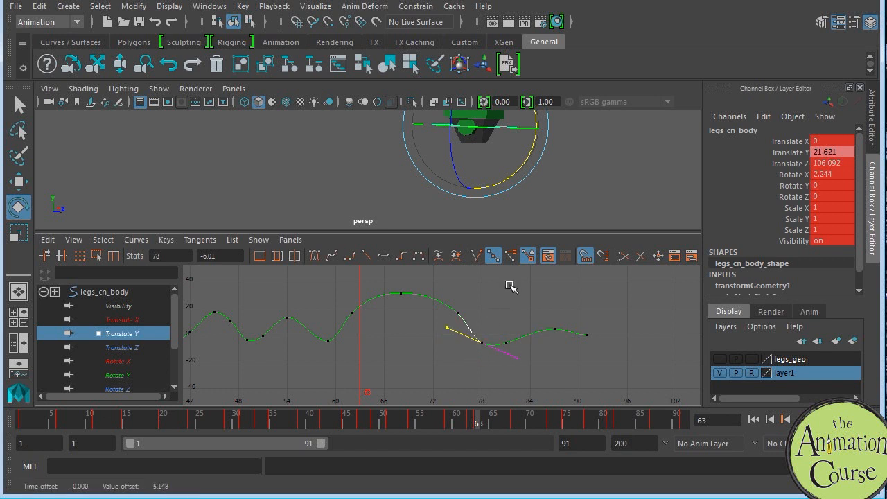
Step: Play back the animation in the enlarged perspective view to review the reshaped jump and landing
key("space")
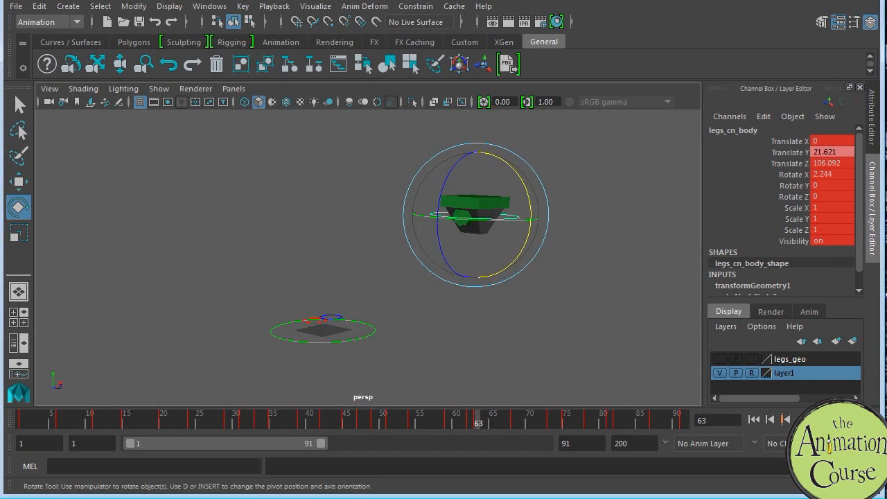
key("alt+v")
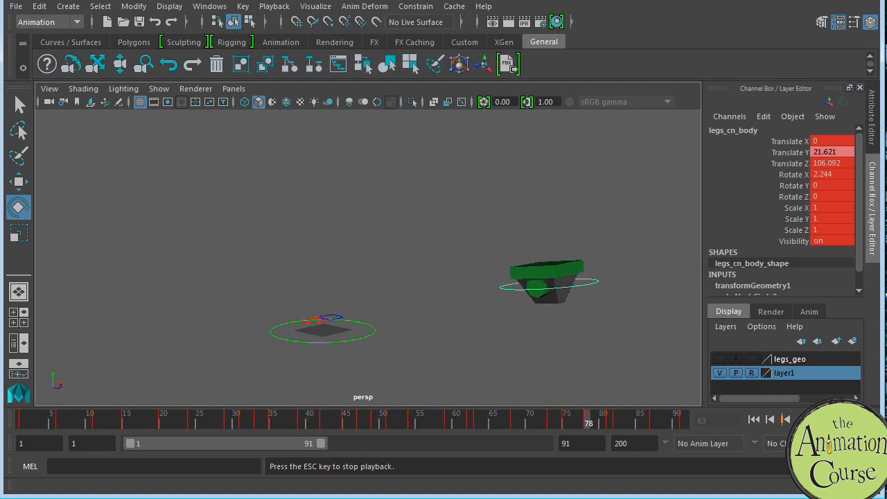
key("Escape")
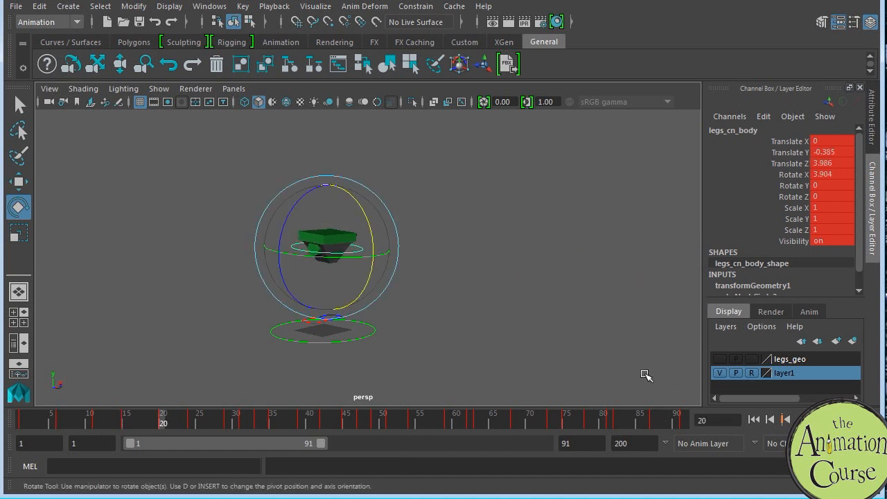
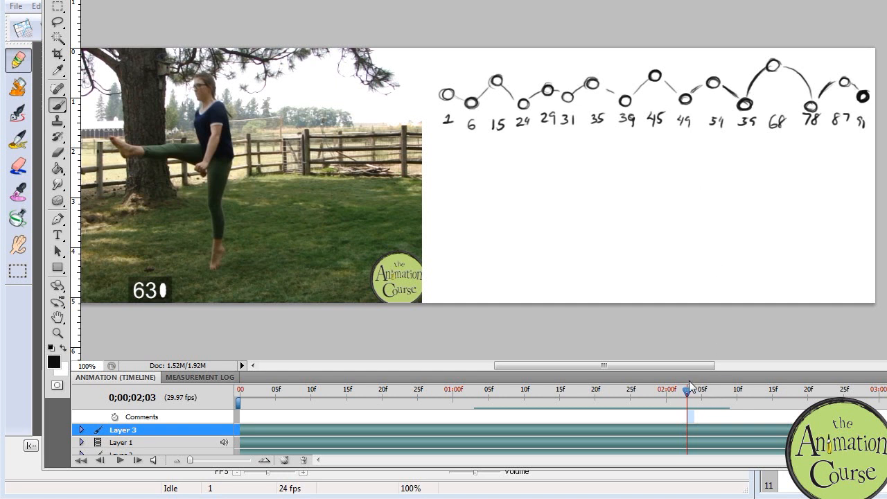
Step: After checking the reference, switch to FlipBook and draw the frame 1 pose: a ball body standing on two slightly bent legs
left_click_drag(687, 392, 230, 357)
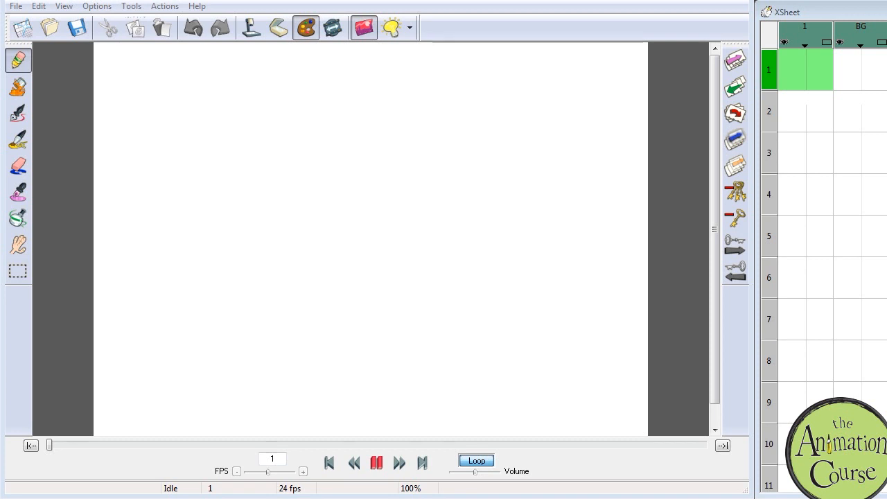
scroll(824, 242, "down", 20)
scroll(824, 243, "up", 20)
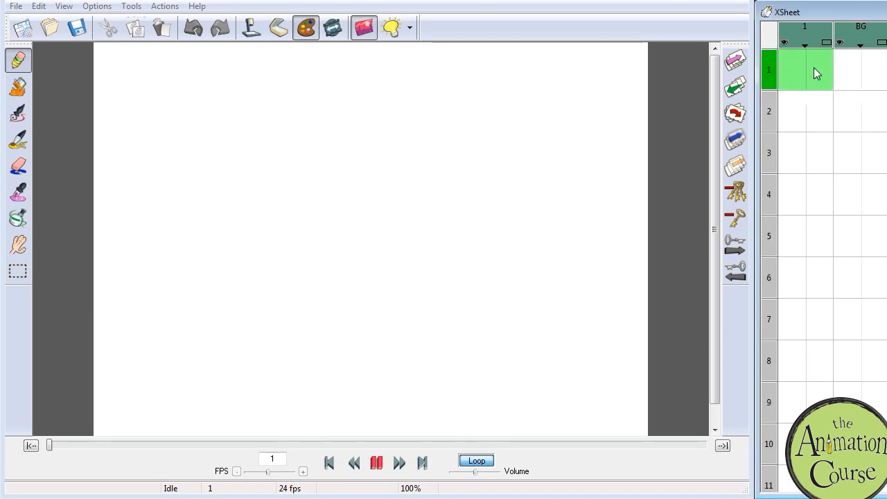
left_click(813, 68)
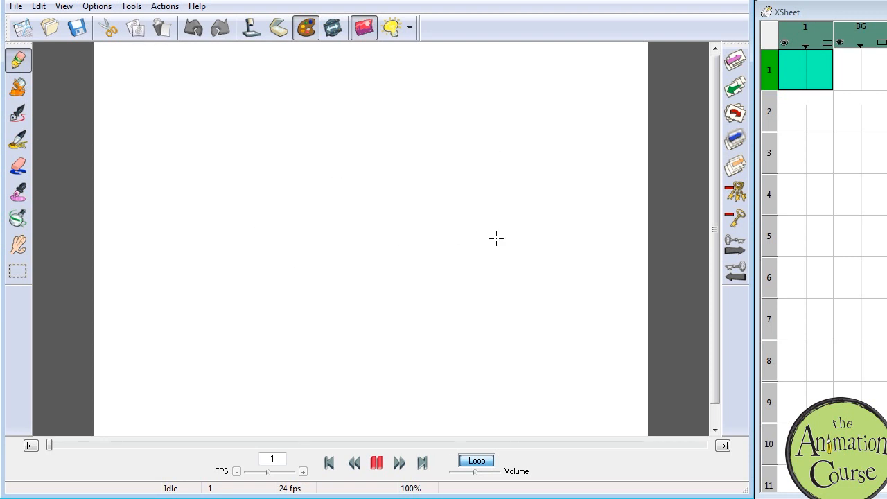
mouse_move(521, 242)
left_mouse_down()
mouse_move(499, 237)
mouse_move(509, 216)
left_mouse_up()
mouse_move(519, 254)
left_mouse_down()
mouse_move(525, 223)
mouse_move(502, 251)
left_mouse_up()
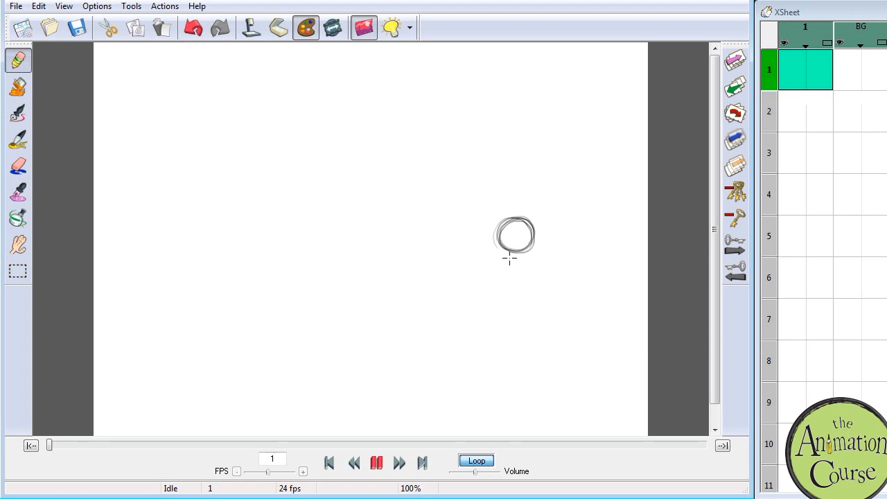
mouse_move(508, 248)
left_mouse_down()
mouse_move(513, 297)
mouse_move(497, 303)
mouse_move(517, 295)
left_mouse_up()
mouse_move(521, 239)
left_mouse_down()
mouse_move(520, 297)
mouse_move(509, 308)
mouse_move(514, 298)
mouse_move(521, 303)
mouse_move(512, 310)
mouse_move(523, 253)
mouse_move(508, 251)
mouse_move(512, 294)
mouse_move(502, 305)
mouse_move(524, 303)
mouse_move(521, 255)
mouse_move(507, 274)
mouse_move(509, 307)
mouse_move(527, 292)
mouse_move(512, 302)
mouse_move(526, 306)
mouse_move(520, 273)
left_mouse_up()
left_click(818, 70)
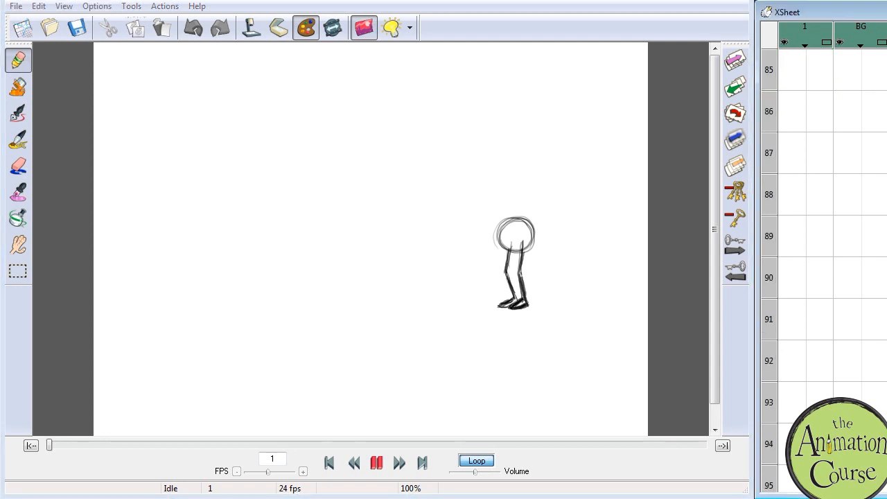
Step: Turn on the light box at frame 91 and sketch a ball body well ahead of the frame 1 pose in the travel direction
left_click(820, 202)
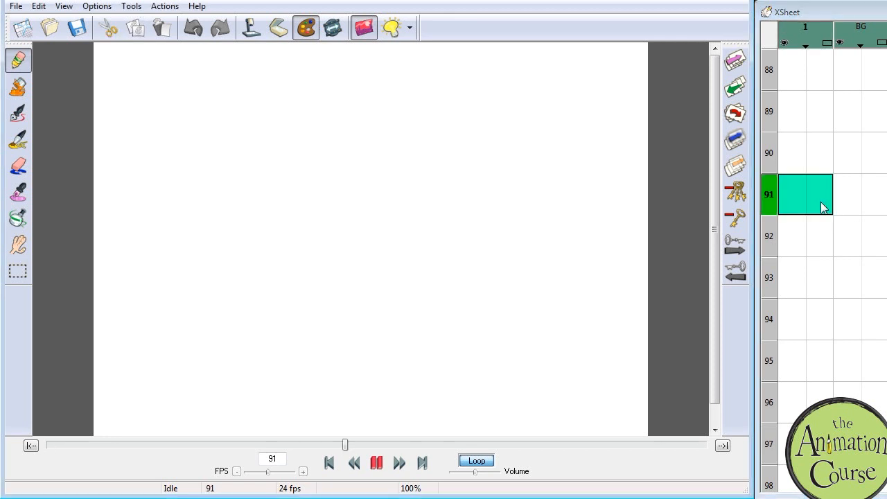
left_click(394, 28)
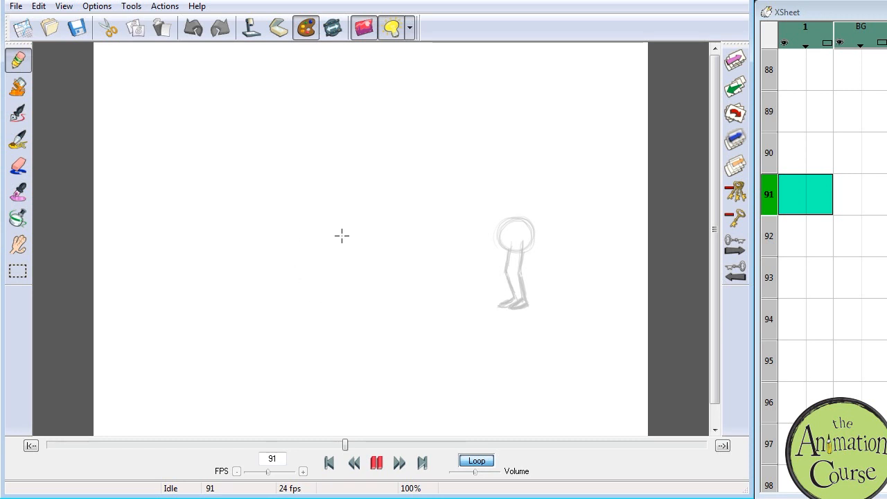
mouse_move(353, 230)
left_mouse_down()
mouse_move(335, 214)
mouse_move(352, 241)
mouse_move(323, 254)
mouse_move(316, 241)
mouse_move(346, 220)
mouse_move(343, 248)
mouse_move(356, 242)
mouse_move(358, 226)
mouse_move(312, 243)
mouse_move(318, 260)
left_mouse_up()
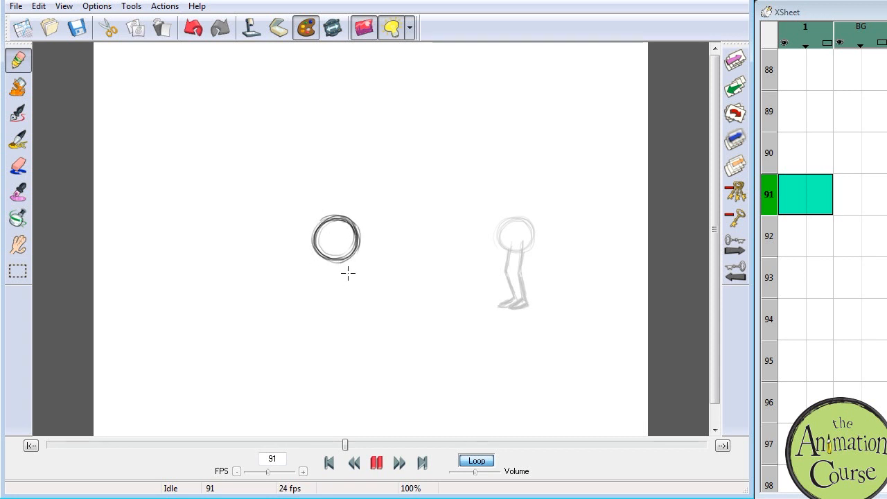
left_click_drag(343, 263, 342, 286)
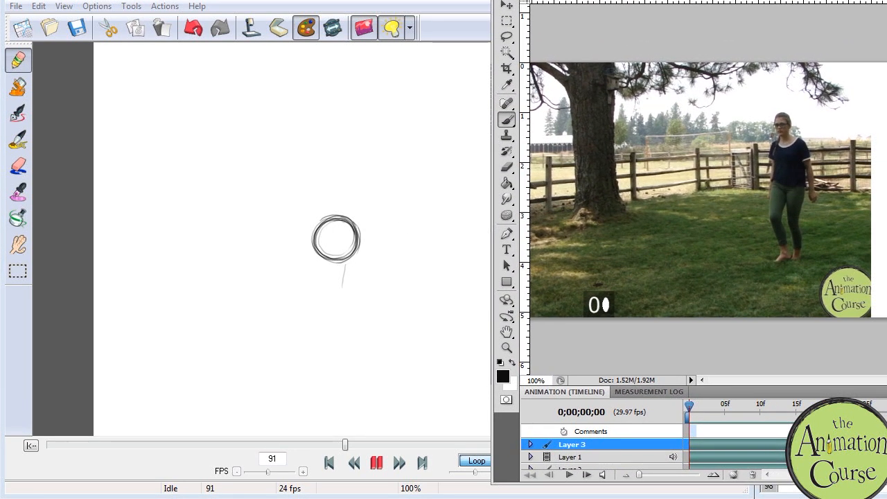
Step: Scrub the reference to its end and draw frame 91's legs, one planted under the body and the other bent behind
left_click_drag(691, 405, 886, 405)
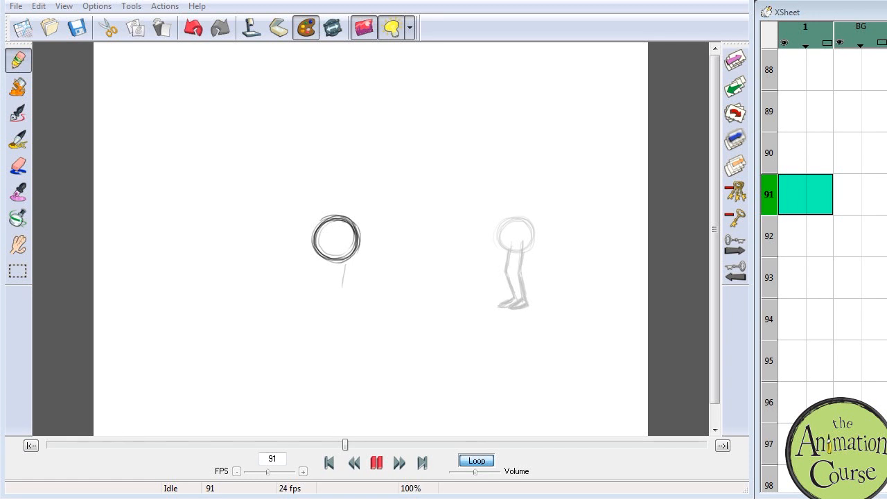
left_click_drag(340, 254, 336, 315)
left_click_drag(334, 281, 336, 321)
mouse_move(342, 252)
left_mouse_down()
mouse_move(337, 319)
mouse_move(314, 323)
mouse_move(340, 323)
mouse_move(313, 323)
mouse_move(342, 321)
left_mouse_up()
mouse_move(337, 252)
left_mouse_down()
mouse_move(329, 314)
mouse_move(311, 332)
mouse_move(339, 313)
mouse_move(311, 328)
mouse_move(319, 331)
mouse_move(338, 298)
mouse_move(343, 258)
mouse_move(330, 278)
mouse_move(323, 257)
mouse_move(323, 282)
mouse_move(323, 263)
mouse_move(359, 314)
mouse_move(322, 254)
mouse_move(327, 273)
mouse_move(337, 269)
mouse_move(338, 308)
left_mouse_up()
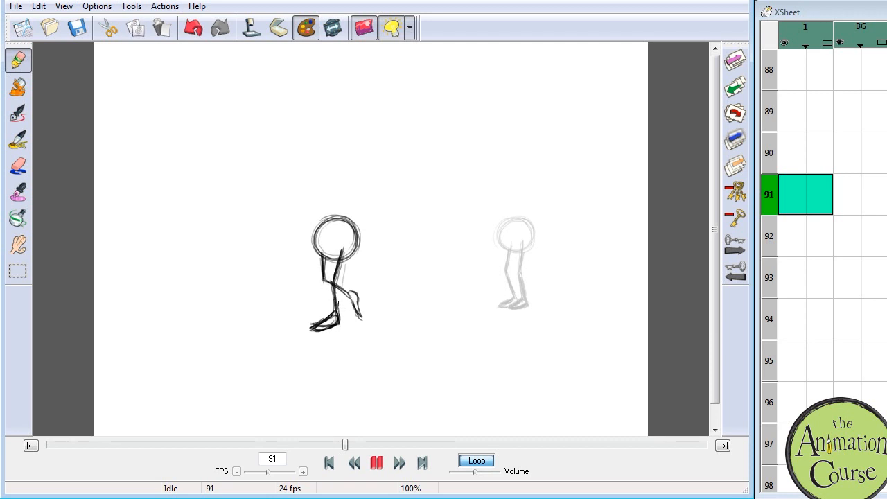
left_click(816, 195)
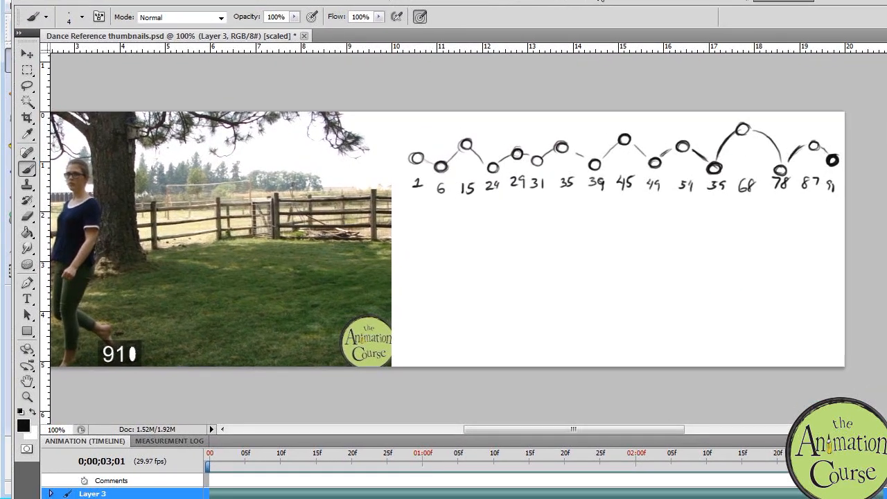
Step: Check the kick around frame 39 in the reference and set the light box at frame 39 to show the nearest previous and next drawings
left_click(233, 460)
left_click_drag(233, 460, 492, 437)
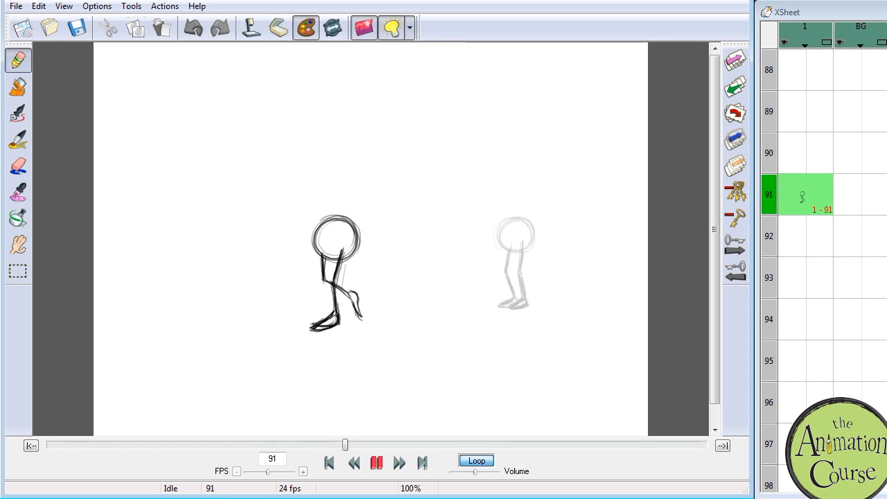
scroll(831, 270, "up", 6)
scroll(831, 270, "up", 13)
scroll(822, 174, "down", 2)
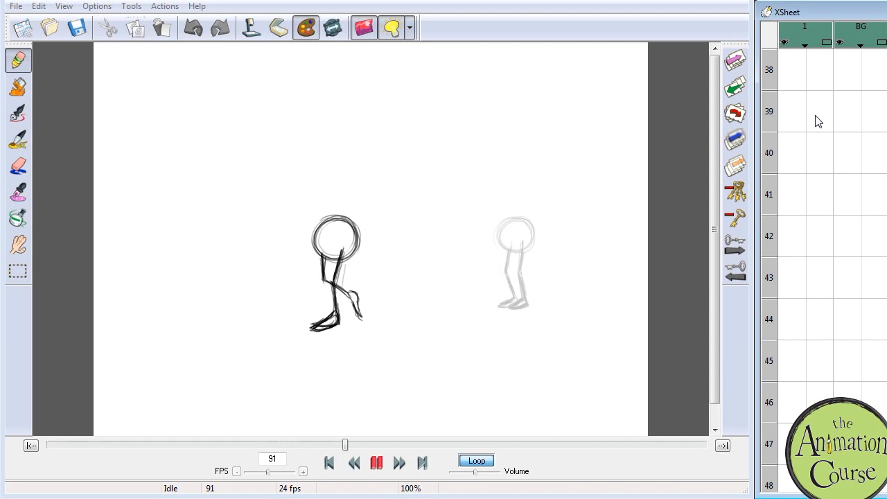
left_click(817, 115)
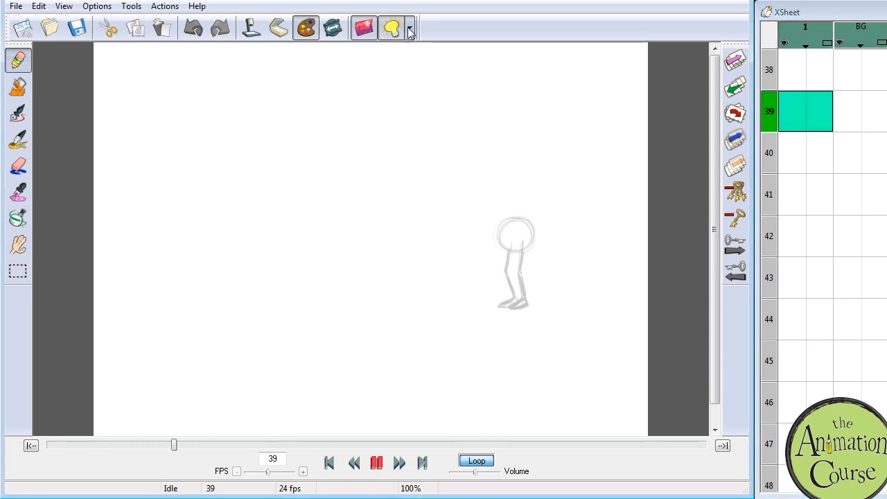
left_click(410, 30)
left_click(206, 183)
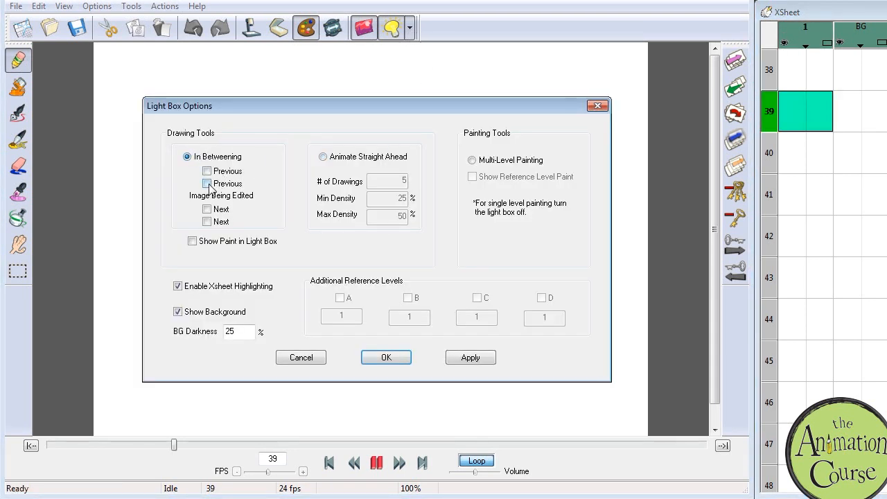
left_click(207, 208)
left_click(391, 354)
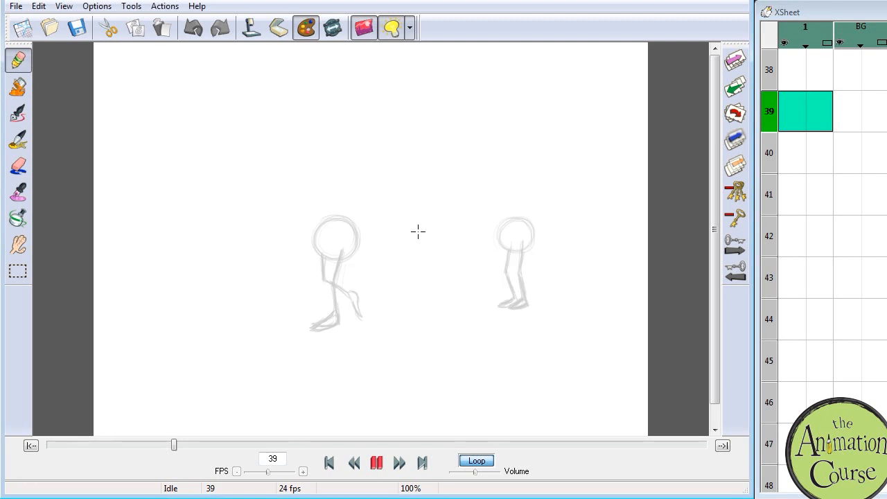
Step: Draw the frame 39 pose between the two ghosted drawings, with one leg supporting the ball body and the other kicked forward
mouse_move(444, 251)
left_mouse_down()
mouse_move(420, 248)
mouse_move(451, 236)
mouse_move(423, 242)
mouse_move(440, 225)
mouse_move(448, 242)
mouse_move(454, 223)
mouse_move(436, 257)
mouse_move(442, 224)
mouse_move(456, 235)
mouse_move(452, 256)
left_mouse_up()
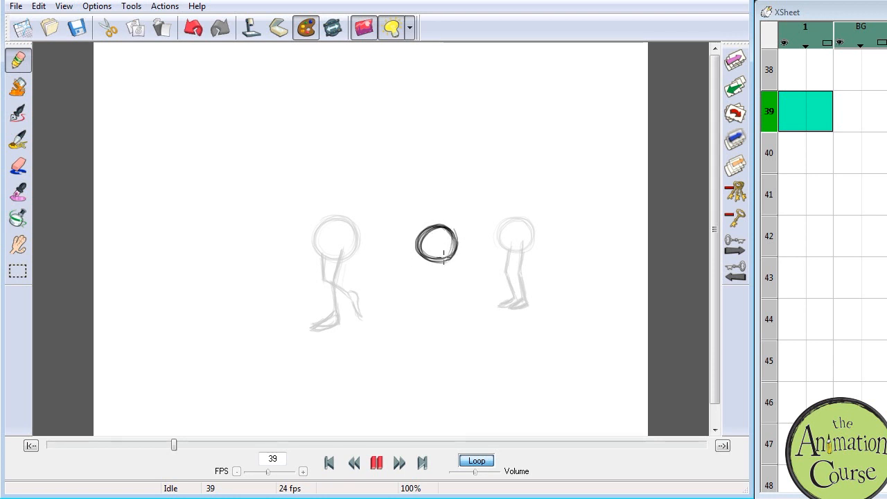
mouse_move(443, 262)
left_mouse_down()
mouse_move(444, 312)
mouse_move(427, 312)
mouse_move(451, 309)
mouse_move(447, 258)
mouse_move(447, 313)
mouse_move(431, 318)
mouse_move(449, 313)
mouse_move(452, 291)
left_mouse_up()
mouse_move(429, 259)
left_mouse_down()
mouse_move(372, 284)
mouse_move(400, 287)
mouse_move(409, 271)
mouse_move(370, 285)
mouse_move(395, 291)
left_mouse_up()
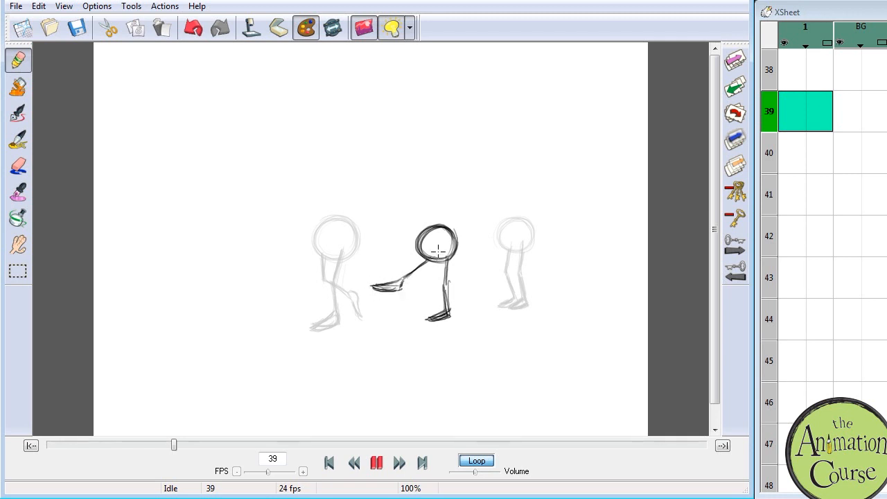
mouse_move(452, 258)
left_mouse_down()
mouse_move(451, 308)
mouse_move(431, 318)
mouse_move(454, 315)
left_mouse_up()
left_click(816, 109)
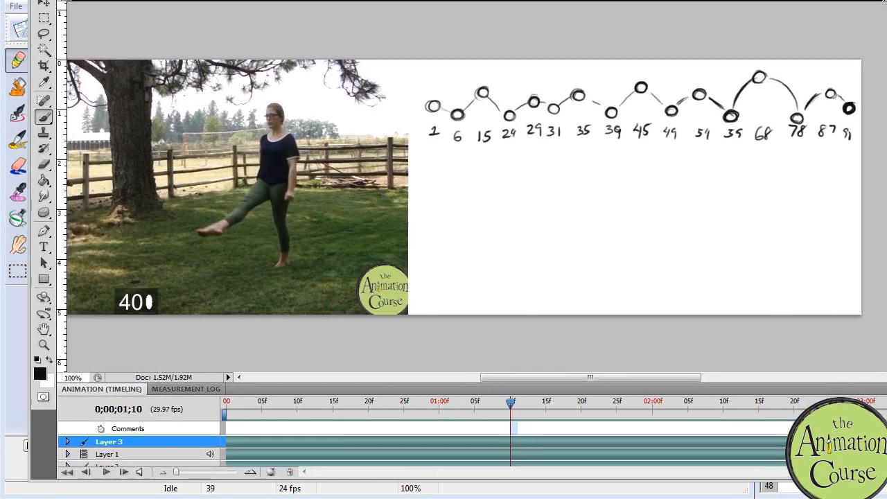
Step: Switch to Photoshop and circle the frame numbers 1, 39 and 91 on the body height chart
left_click_drag(427, 283, 441, 125)
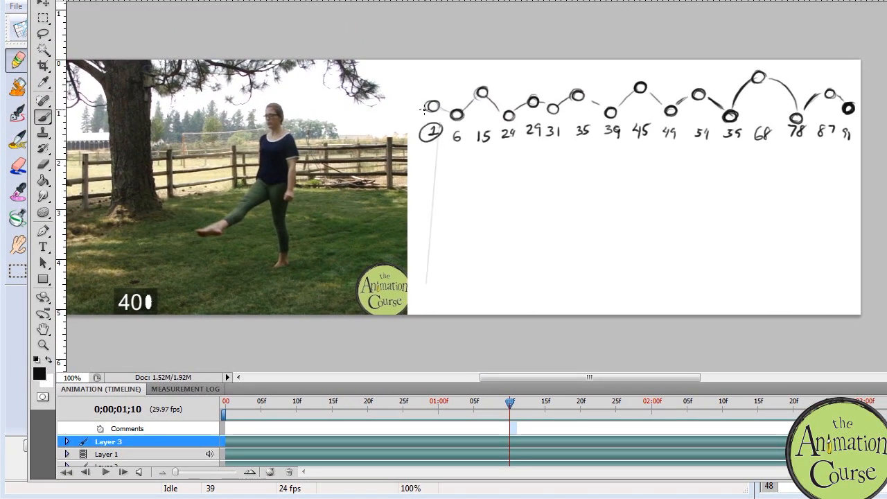
left_click_drag(604, 124, 605, 122)
left_click_drag(853, 129, 831, 120)
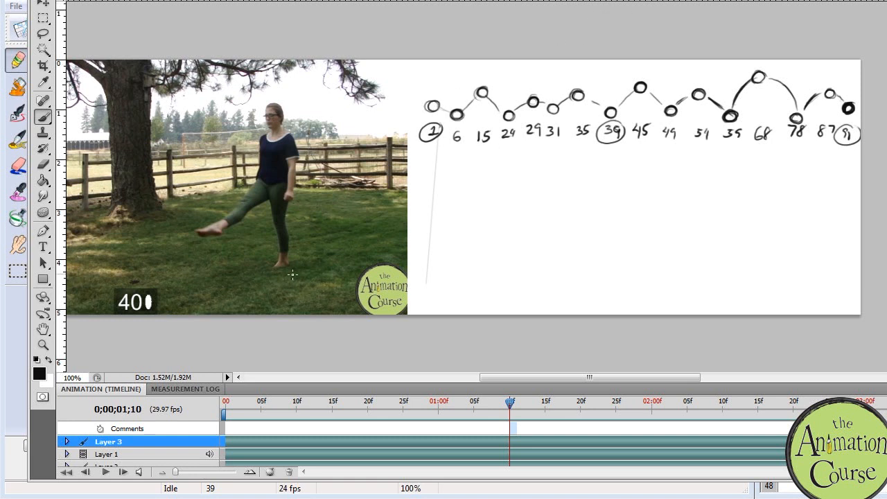
Step: Scrub the reference to frame 24 and draw frame 24's ball body with its bent supporting leg
left_click_drag(516, 404, 394, 372)
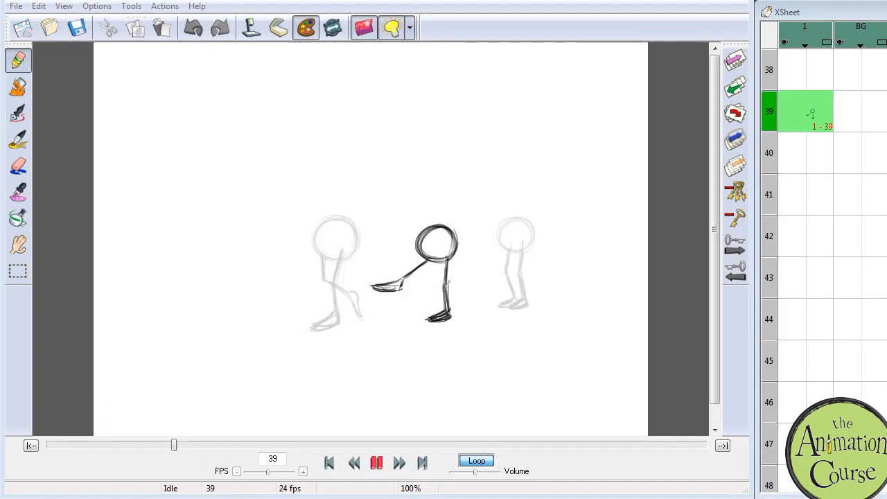
scroll(832, 264, "up", 17)
scroll(832, 264, "down", 2)
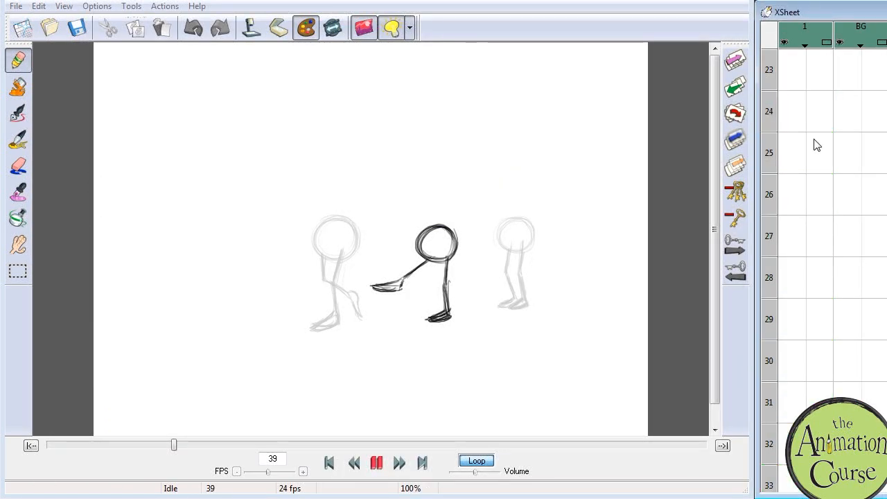
left_click(816, 115)
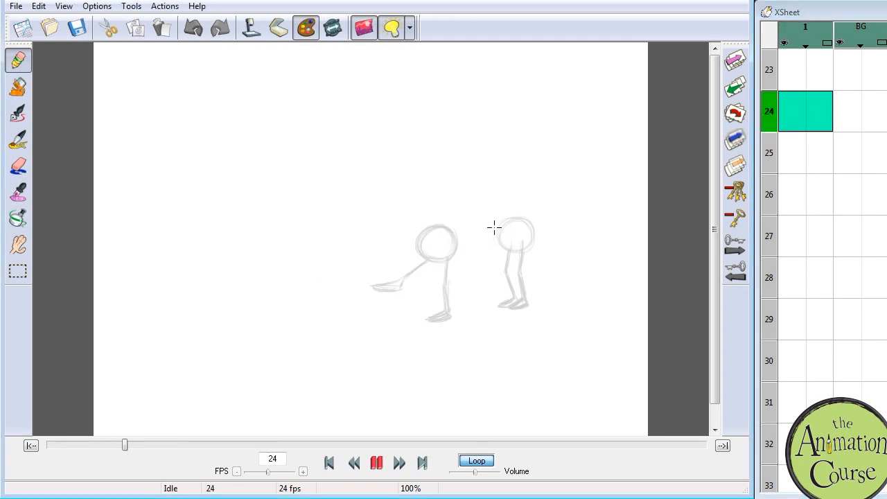
left_click_drag(513, 242, 519, 285)
mouse_move(494, 247)
left_mouse_down()
mouse_move(487, 240)
mouse_move(511, 222)
mouse_move(500, 236)
mouse_move(490, 223)
mouse_move(487, 243)
mouse_move(519, 235)
mouse_move(509, 276)
mouse_move(521, 302)
mouse_move(510, 305)
mouse_move(530, 305)
left_mouse_up()
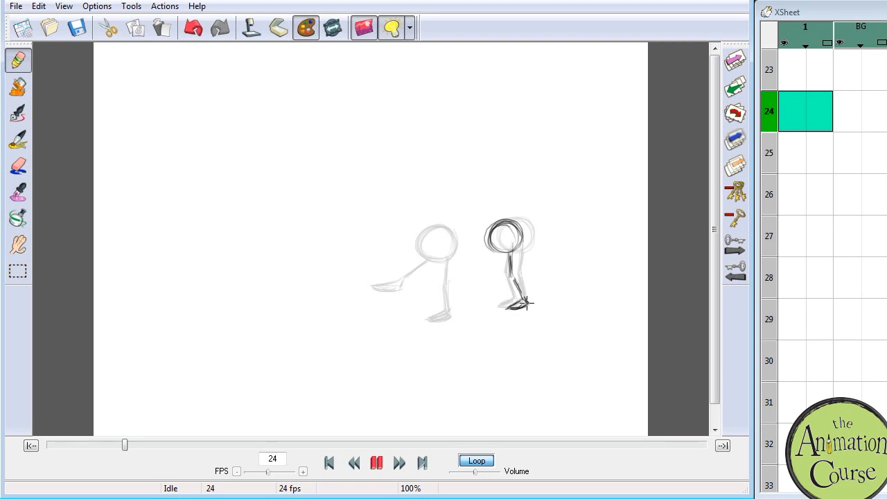
mouse_move(511, 247)
left_mouse_down()
mouse_move(527, 303)
mouse_move(518, 275)
left_mouse_up()
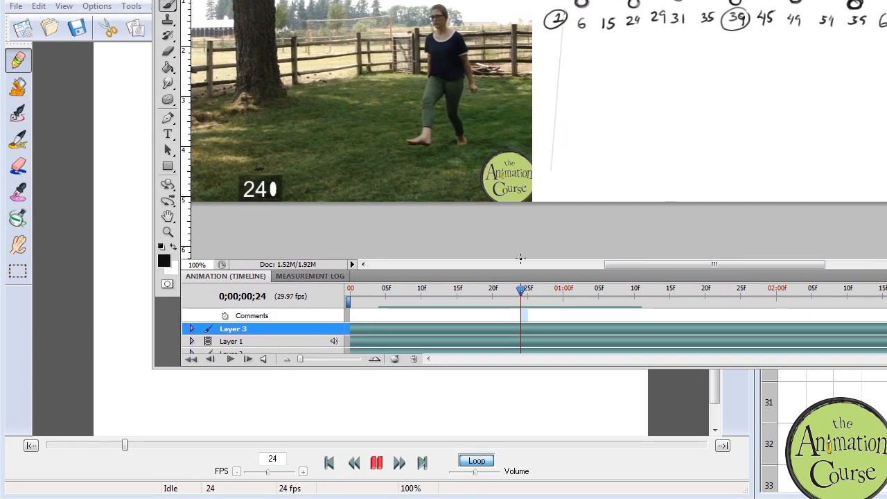
Step: Scrub the reference around frame 24 and add the other leg stretched forward with its foot low to the frame 24 drawing
left_click_drag(524, 297, 605, 219)
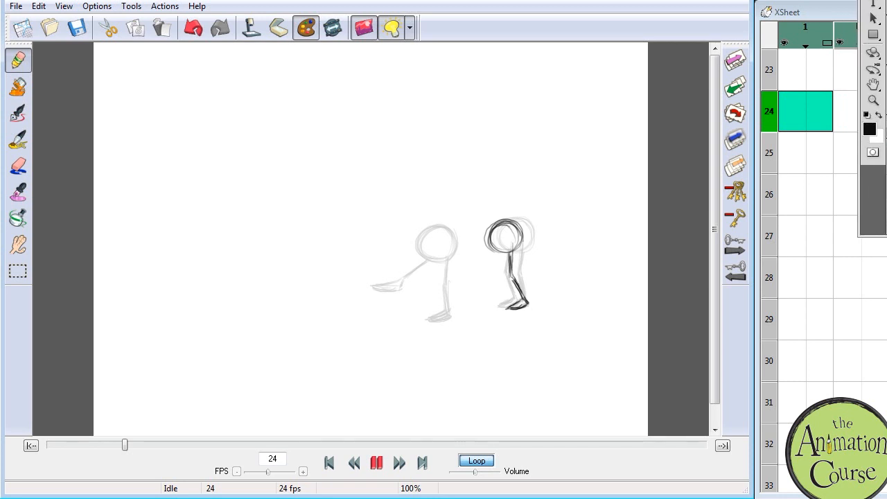
mouse_move(502, 252)
left_mouse_down()
mouse_move(460, 291)
mouse_move(476, 294)
mouse_move(497, 255)
mouse_move(456, 292)
mouse_move(501, 253)
left_mouse_up()
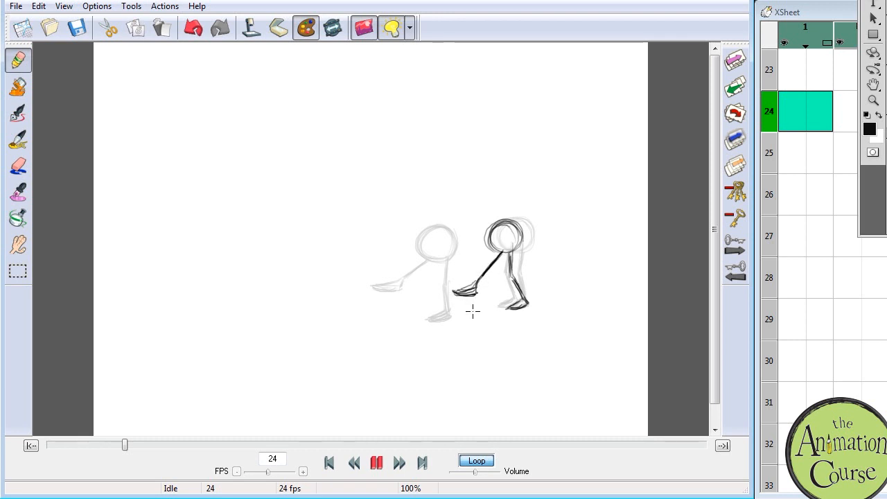
left_click(819, 108)
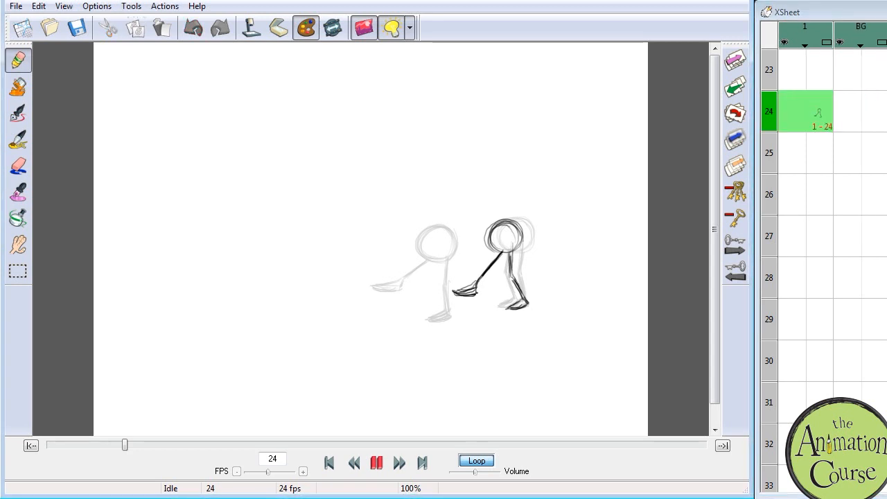
Step: Consult the reference again and draw the frame 6 pose, lowering the ball body over two more deeply bent legs
key("alt+Tab")
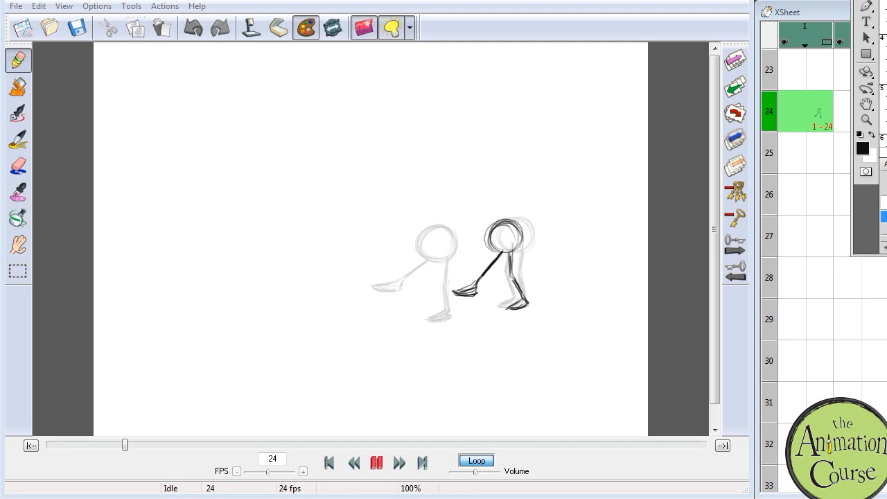
left_click(829, 12)
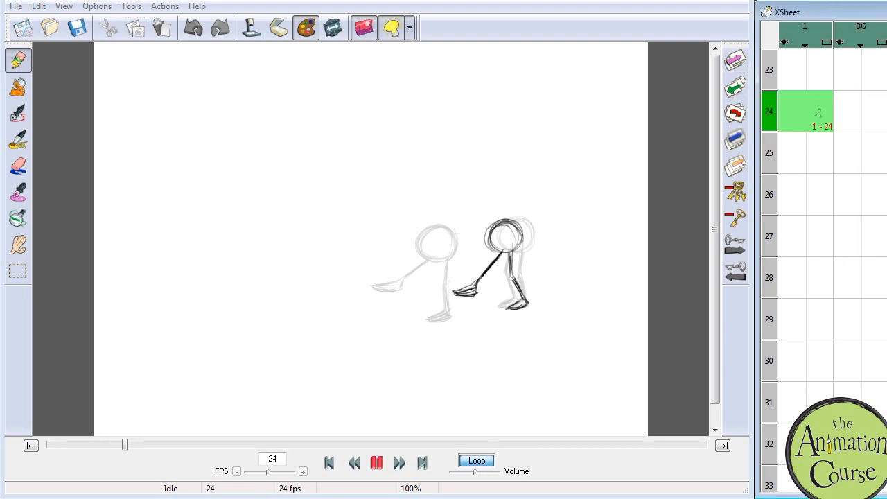
left_click_drag(873, 0, 339, 0)
left_click_drag(473, 364, 445, 340)
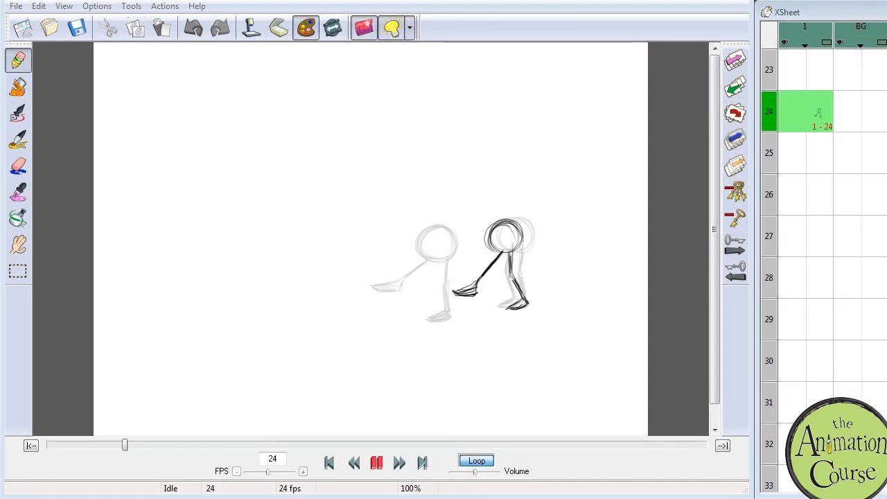
scroll(804, 74, "up", 6)
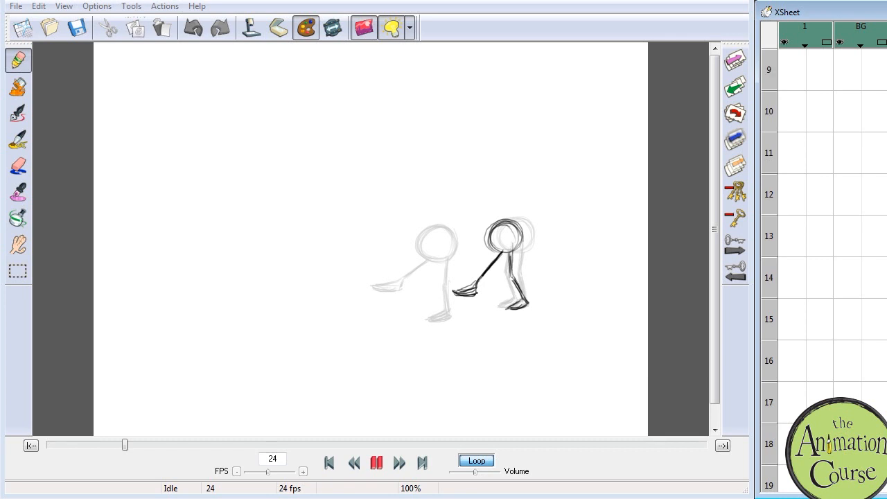
left_click(822, 70)
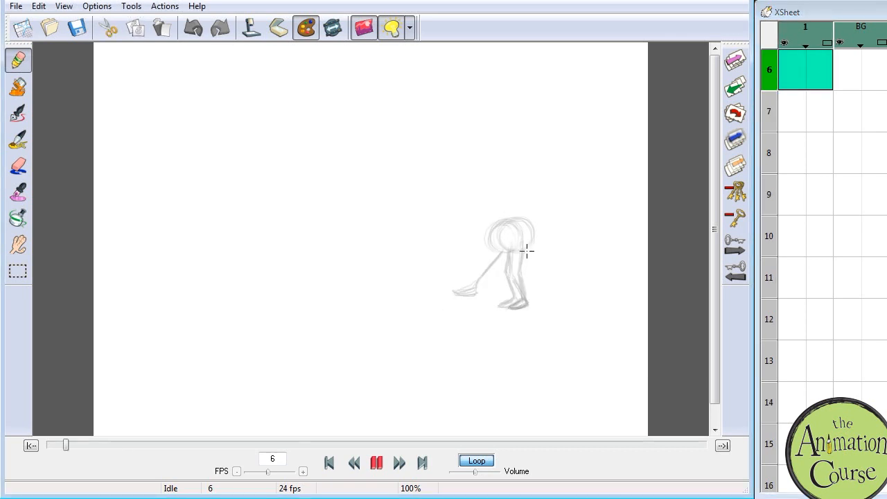
mouse_move(528, 241)
left_mouse_down()
mouse_move(501, 238)
mouse_move(531, 235)
mouse_move(518, 226)
mouse_move(499, 246)
mouse_move(519, 234)
mouse_move(531, 240)
mouse_move(497, 251)
mouse_move(529, 240)
mouse_move(500, 231)
mouse_move(525, 261)
mouse_move(517, 286)
mouse_move(524, 300)
mouse_move(507, 309)
mouse_move(523, 306)
left_mouse_up()
mouse_move(508, 262)
left_mouse_down()
mouse_move(513, 307)
mouse_move(497, 305)
left_mouse_up()
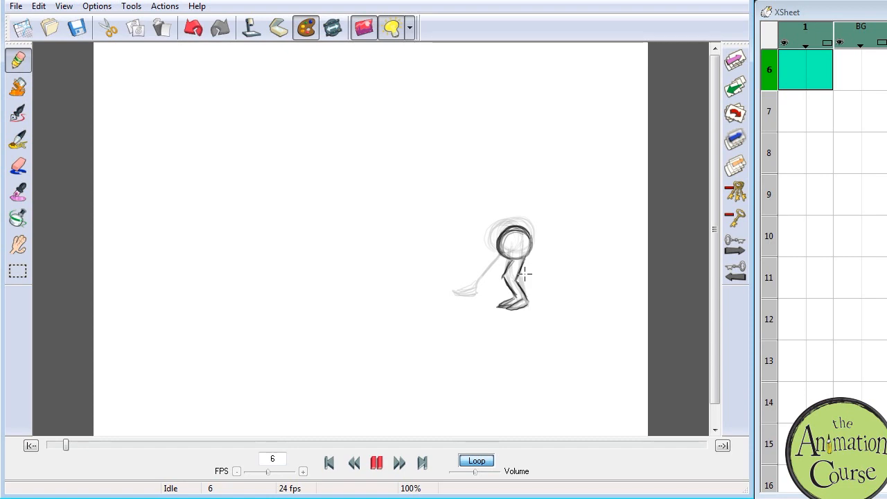
Step: Switch to Photoshop and circle the frame numbers 6 and 31 on the body height chart
left_click(819, 69)
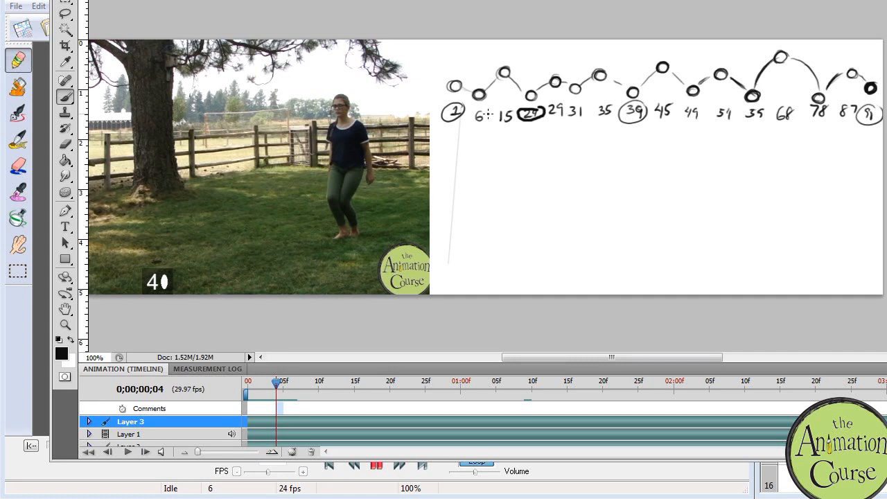
mouse_move(487, 112)
left_mouse_down()
mouse_move(469, 122)
mouse_move(488, 111)
left_mouse_up()
mouse_move(584, 109)
left_mouse_down()
mouse_move(562, 116)
mouse_move(566, 102)
left_mouse_up()
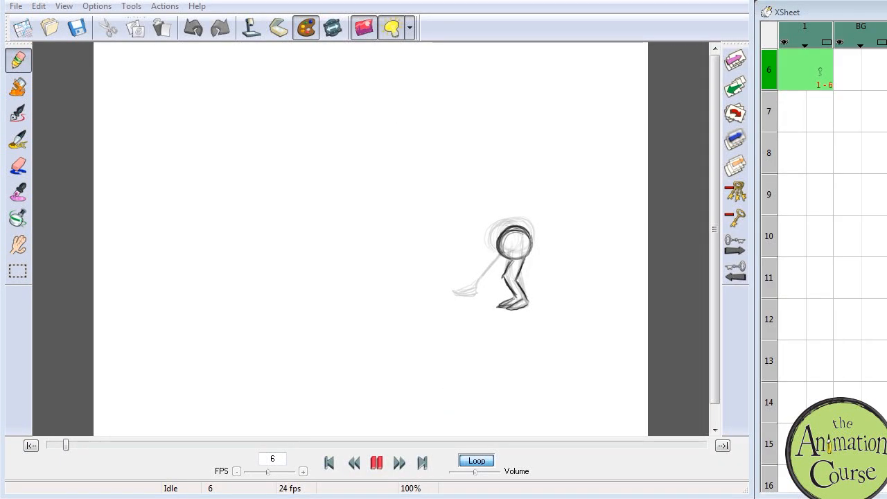
Step: Return to FlipBook and play through the key drawings to review the motion
scroll(821, 270, "down", 5)
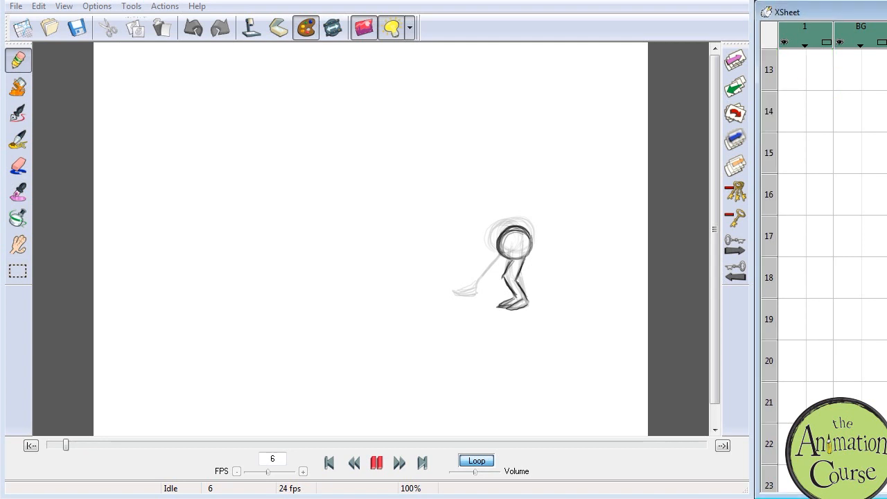
scroll(823, 281, "down", 9)
left_click(824, 280)
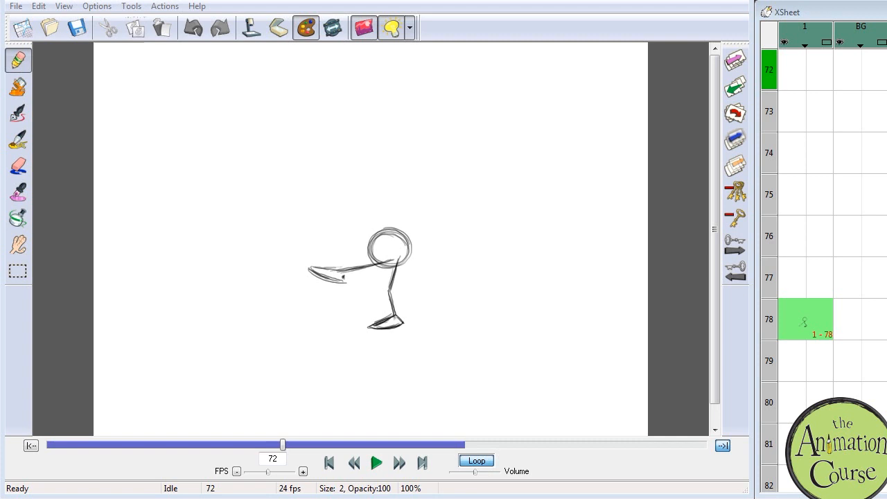
left_click(376, 464)
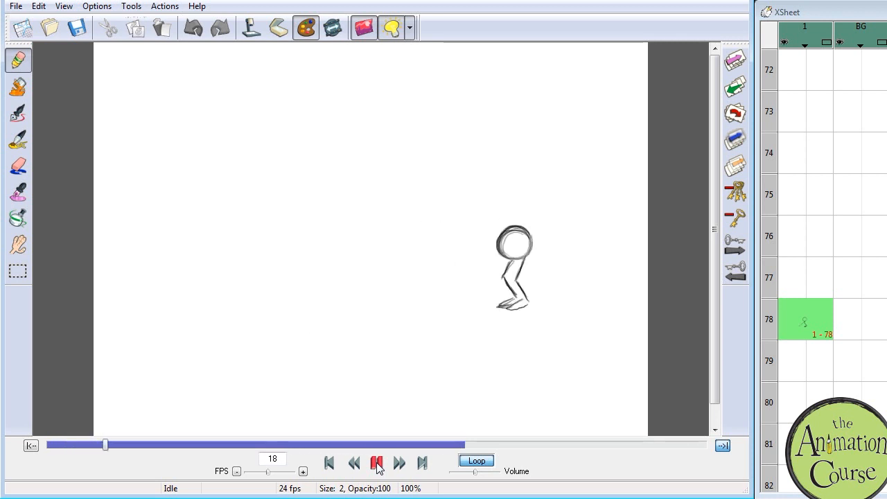
left_click(376, 464)
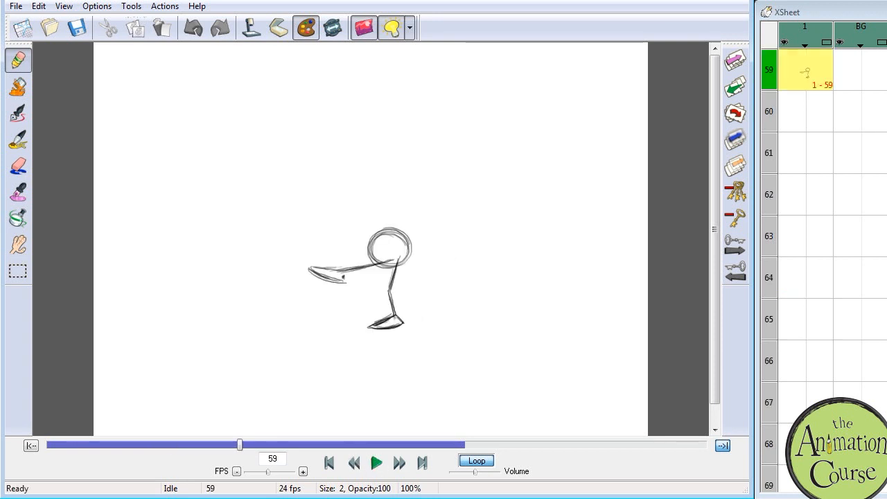
Step: Open frame 15, consult the dance reference, and draw the ball body raised well above the neighbouring drawings' bodies
scroll(825, 236, "up", 20)
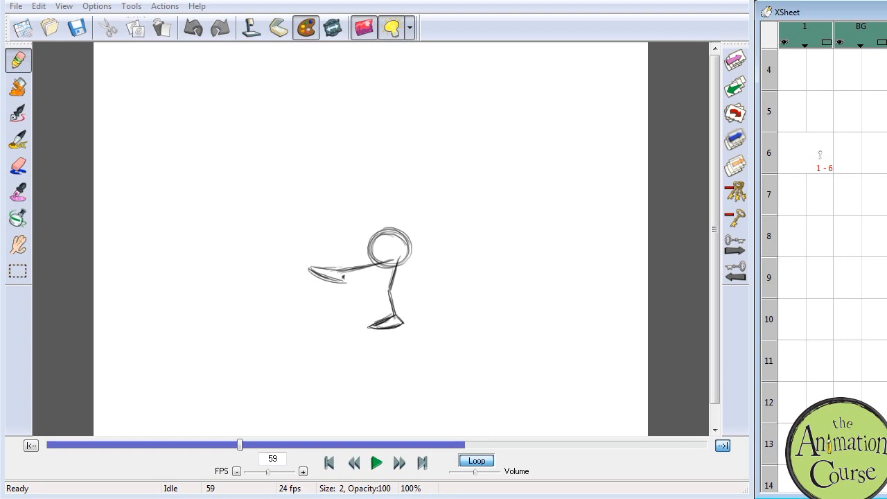
scroll(825, 278, "down", 5)
scroll(827, 276, "down", 4)
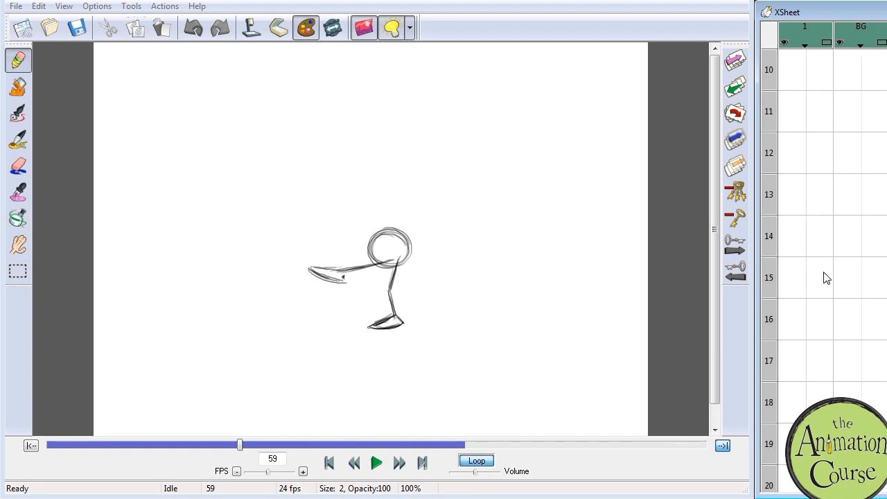
left_click(825, 277)
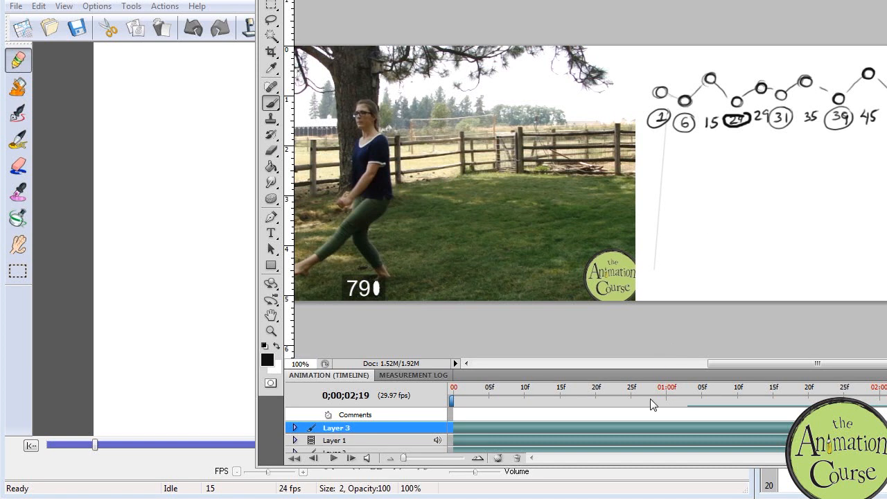
left_click_drag(534, 392, 559, 373)
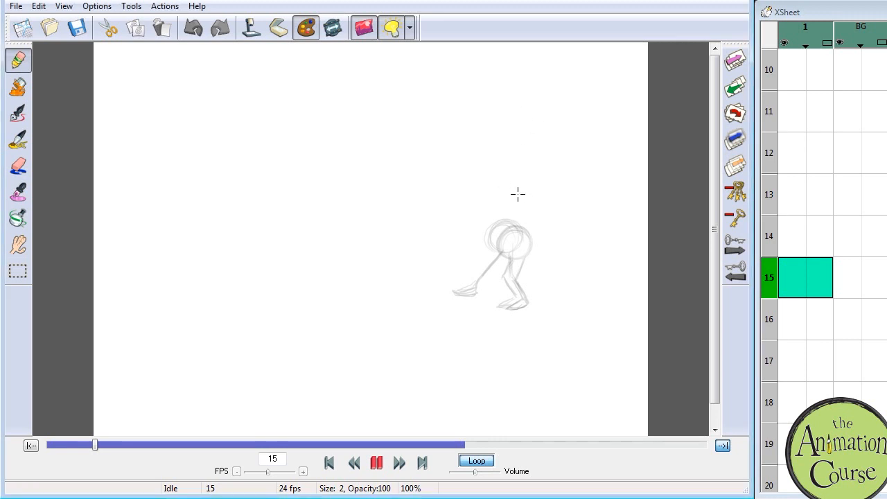
left_click_drag(503, 218, 513, 197)
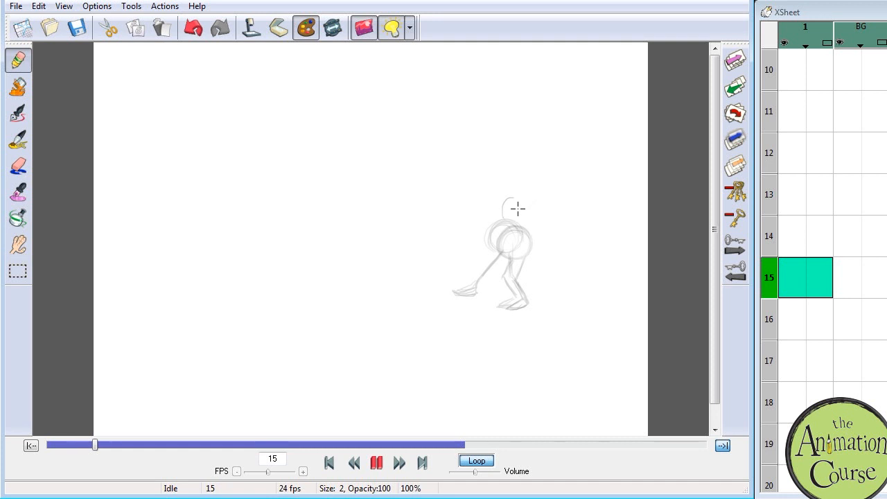
mouse_move(522, 196)
left_mouse_down()
mouse_move(524, 212)
mouse_move(497, 201)
mouse_move(514, 192)
mouse_move(525, 213)
mouse_move(499, 208)
mouse_move(504, 201)
left_mouse_up()
Step: Add frame 15's straight supporting leg on its toes and the other leg bent with its foot behind, undoing the last stroke
left_click_drag(513, 305, 514, 284)
mouse_move(515, 222)
left_mouse_down()
mouse_move(516, 285)
mouse_move(517, 257)
left_mouse_up()
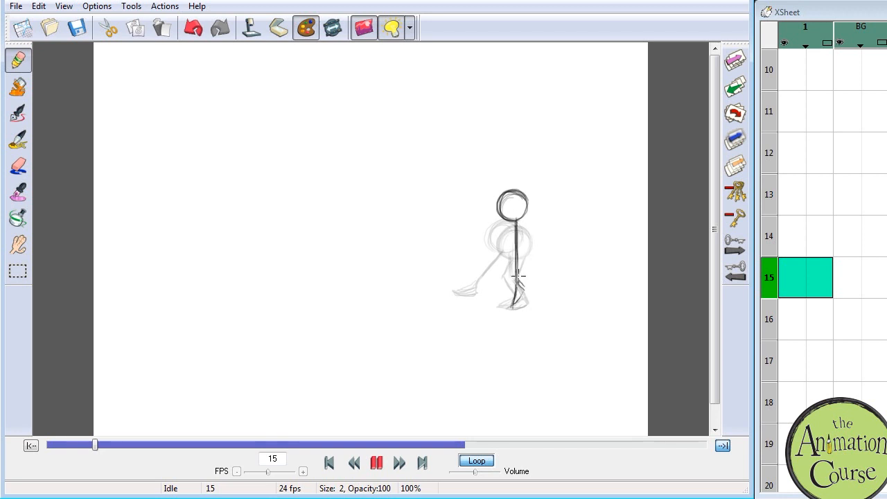
left_click_drag(519, 285, 513, 305)
mouse_move(507, 219)
left_mouse_down()
mouse_move(500, 245)
mouse_move(532, 275)
mouse_move(527, 258)
mouse_move(518, 253)
mouse_move(534, 273)
left_mouse_up()
left_click_drag(502, 242, 524, 260)
mouse_move(506, 220)
left_mouse_down()
mouse_move(500, 240)
mouse_move(532, 273)
left_mouse_up()
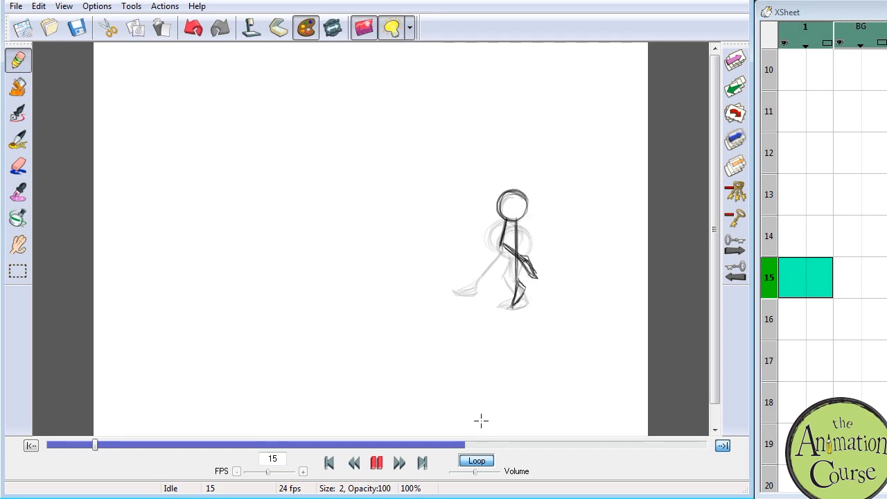
key("ctrl+z")
Step: Scrub through the opening key drawings to check how the frame 15 pose works with its neighbours
left_click(376, 462)
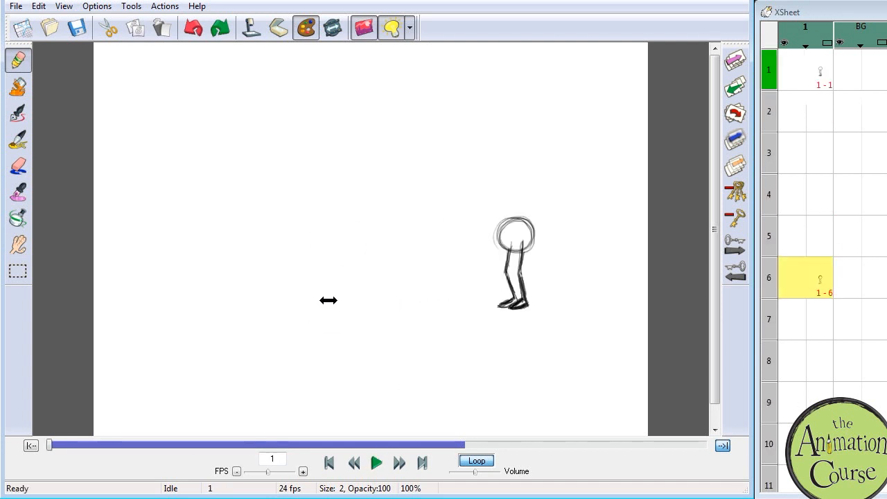
left_click_drag(345, 300, 269, 291)
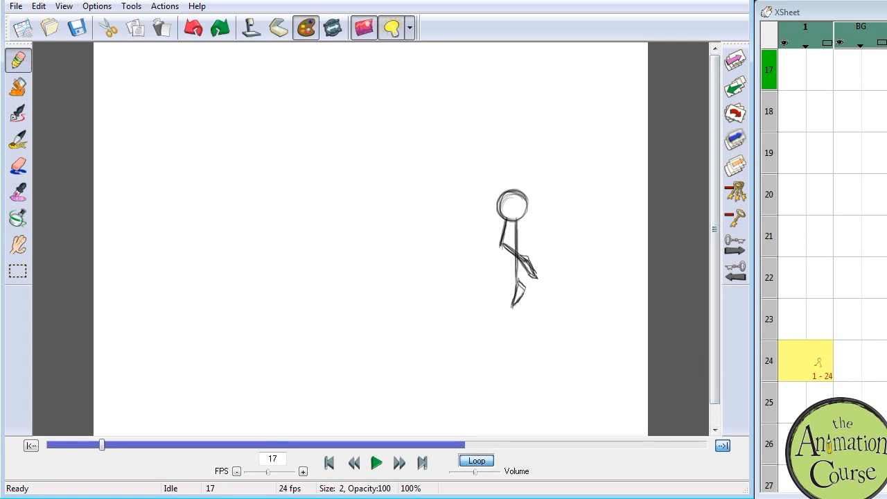
left_click(886, 395)
scroll(832, 235, "up", 13)
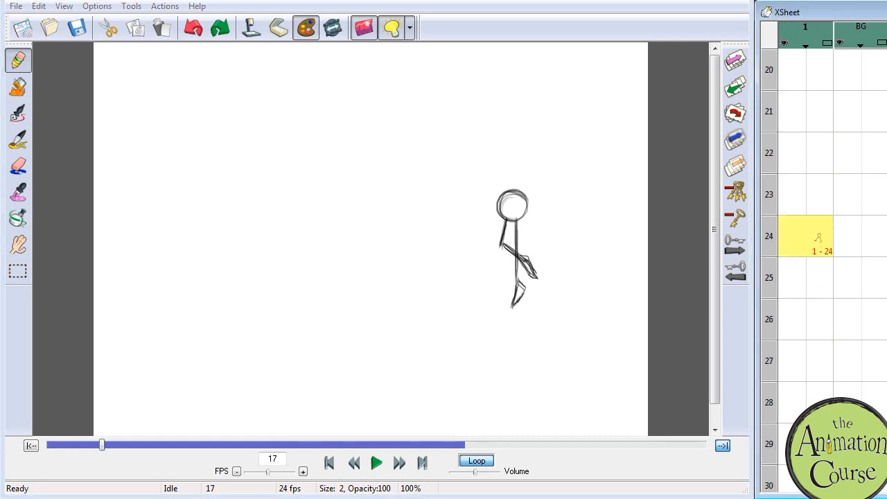
scroll(812, 208, "down", 1)
scroll(811, 208, "up", 1)
left_click(811, 74)
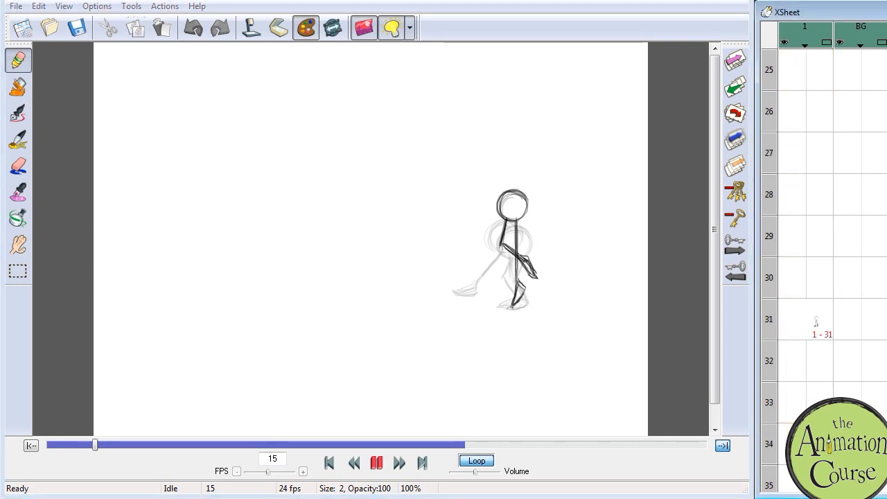
Step: Open frame 29 in the exposure sheet and consult the dance reference for its pose
left_click(828, 244)
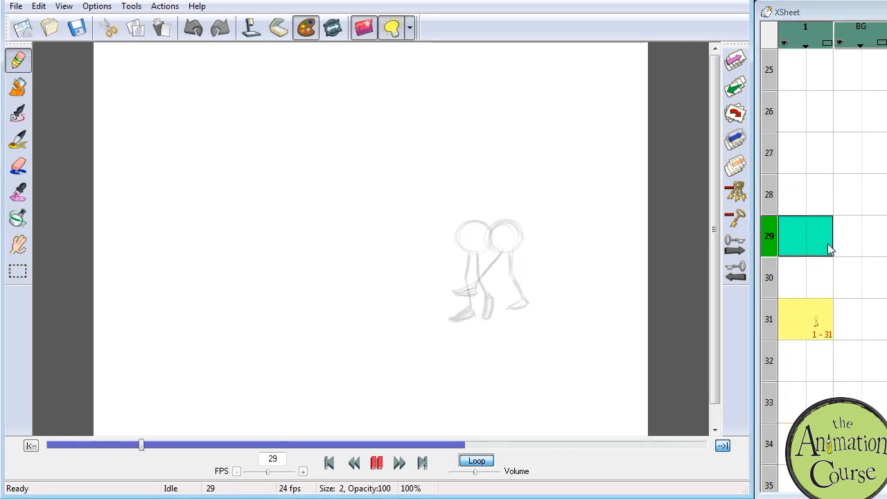
left_click_drag(886, 1, 593, 0)
left_click_drag(746, 395, 841, 393)
left_click(817, 237)
mouse_move(505, 221)
left_mouse_down()
mouse_move(494, 240)
mouse_move(477, 223)
mouse_move(504, 231)
mouse_move(488, 228)
left_mouse_up()
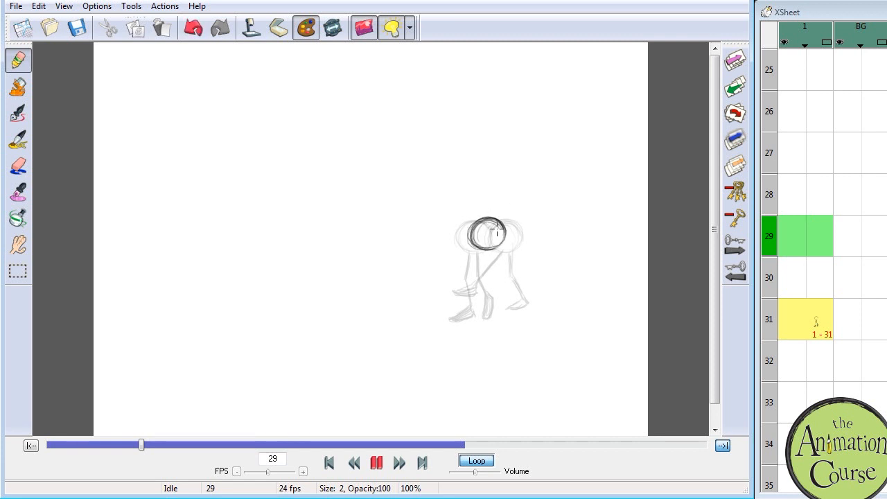
left_click_drag(483, 247, 474, 271)
key("ctrl+z")
key("ctrl+z")
key("ctrl+z")
key("ctrl+z")
key("ctrl+z")
key("ctrl+z")
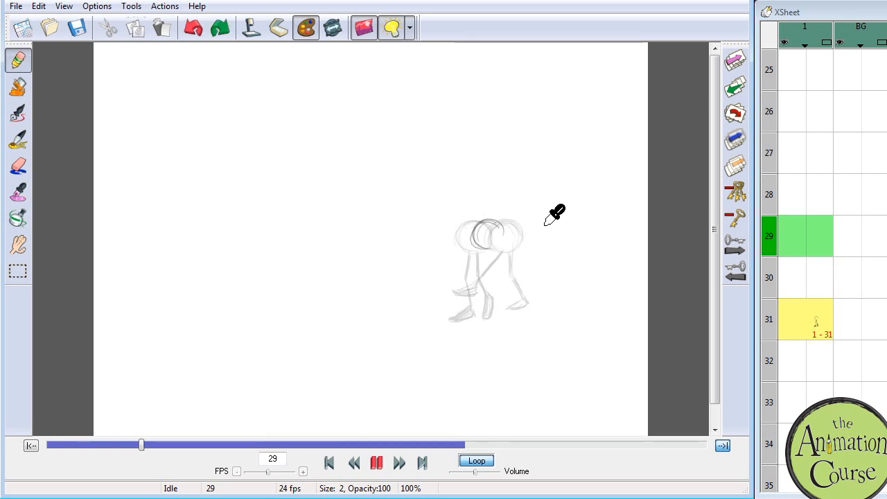
Step: Draw frame 29's ball body between the neighbouring bodies, with the rear leg planted and the other leg bent and lifted
mouse_move(504, 238)
left_mouse_down()
mouse_move(481, 228)
mouse_move(504, 224)
mouse_move(497, 248)
left_mouse_up()
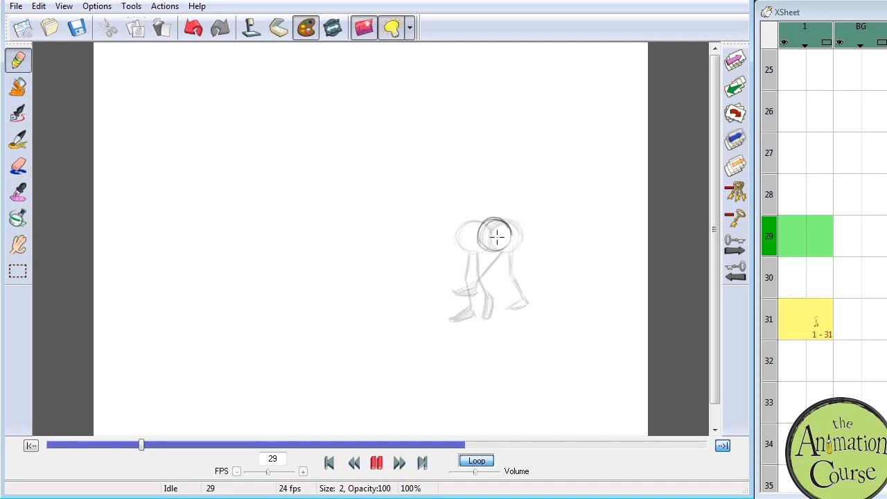
mouse_move(509, 277)
left_mouse_down()
mouse_move(521, 302)
mouse_move(506, 305)
mouse_move(524, 298)
mouse_move(511, 291)
left_mouse_up()
mouse_move(506, 241)
left_mouse_down()
mouse_move(524, 298)
mouse_move(513, 298)
mouse_move(511, 249)
left_mouse_up()
mouse_move(485, 266)
left_mouse_down()
mouse_move(491, 299)
mouse_move(497, 283)
mouse_move(490, 302)
mouse_move(503, 286)
mouse_move(485, 249)
mouse_move(497, 277)
mouse_move(490, 282)
mouse_move(506, 266)
left_mouse_up()
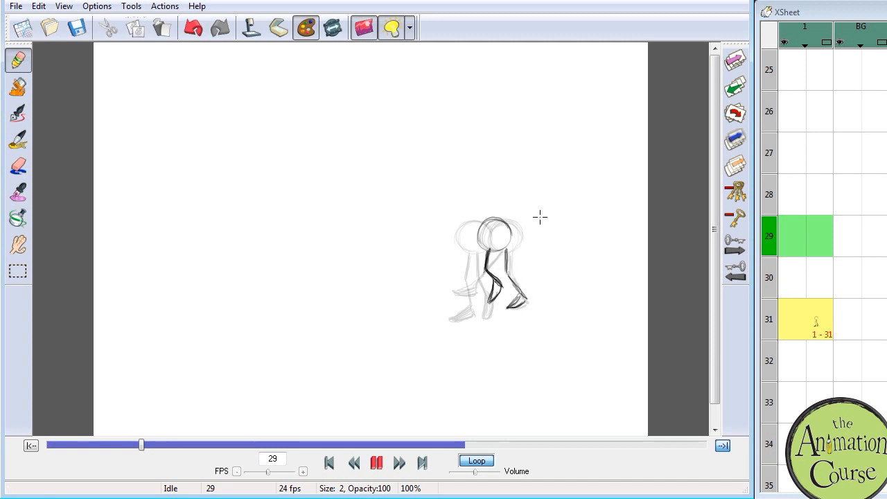
Step: Compare frame 29 with its neighbouring drawings, erase its ball body, and redraw the ball slightly higher above the legs
left_click(817, 231)
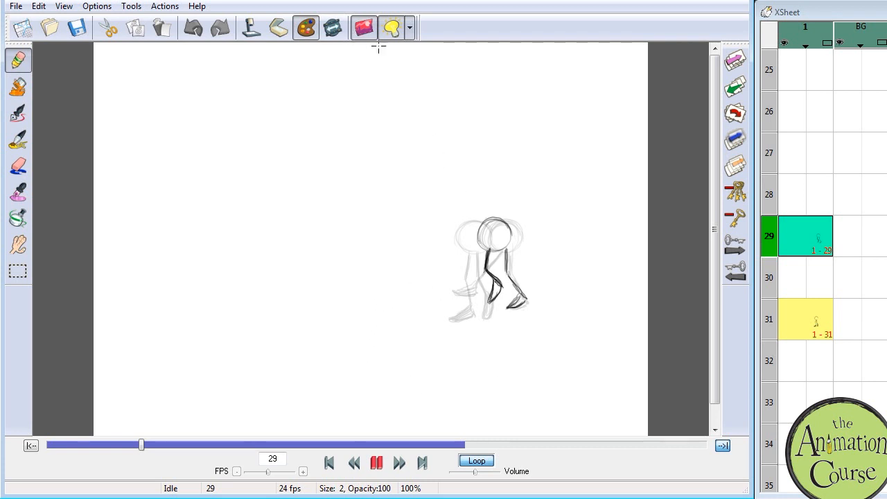
left_click_drag(141, 447, 137, 447)
mouse_move(441, 330)
left_mouse_down()
mouse_move(475, 332)
mouse_move(413, 331)
mouse_move(466, 329)
mouse_move(434, 326)
mouse_move(458, 329)
mouse_move(443, 328)
mouse_move(464, 305)
left_mouse_up()
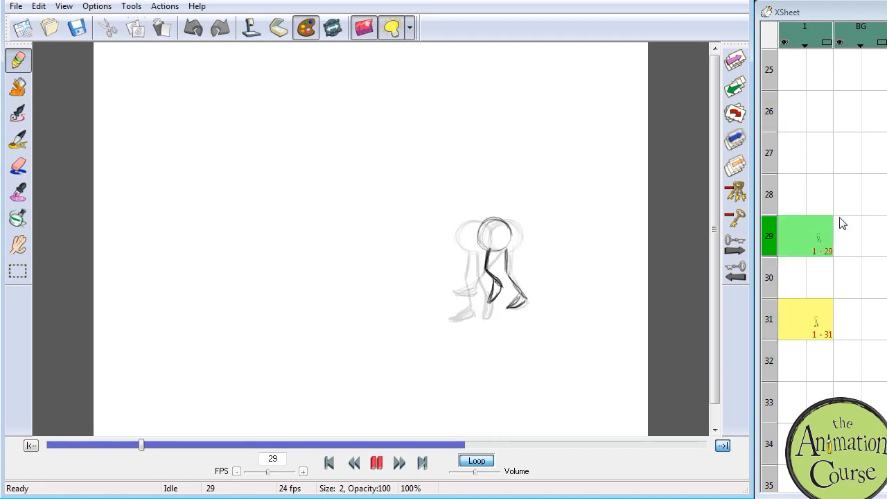
left_click_drag(509, 223, 504, 237)
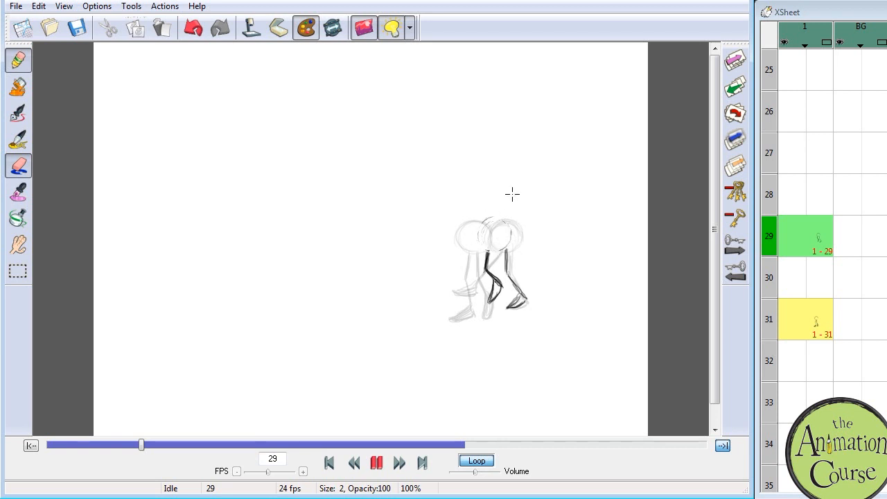
mouse_move(511, 239)
left_mouse_down()
mouse_move(502, 217)
mouse_move(483, 240)
mouse_move(510, 221)
mouse_move(479, 235)
mouse_move(508, 231)
mouse_move(506, 261)
left_mouse_up()
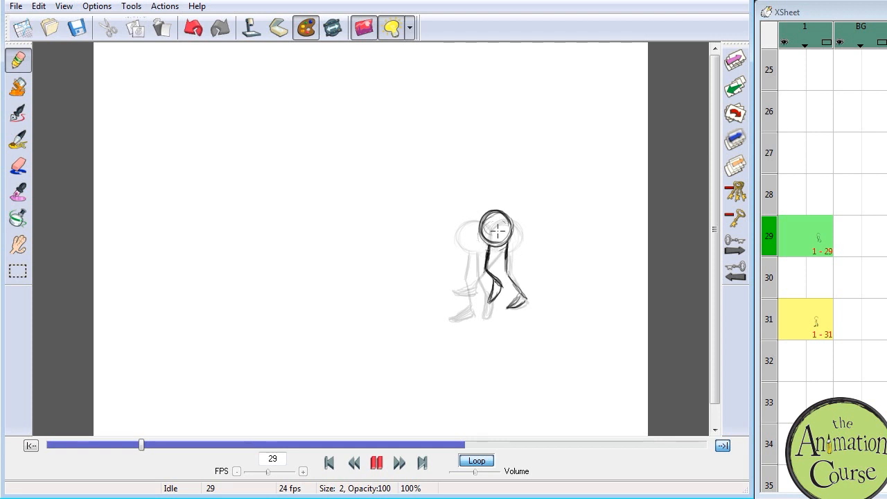
mouse_move(142, 447)
left_mouse_down()
mouse_move(130, 450)
mouse_move(153, 438)
mouse_move(139, 436)
left_mouse_up()
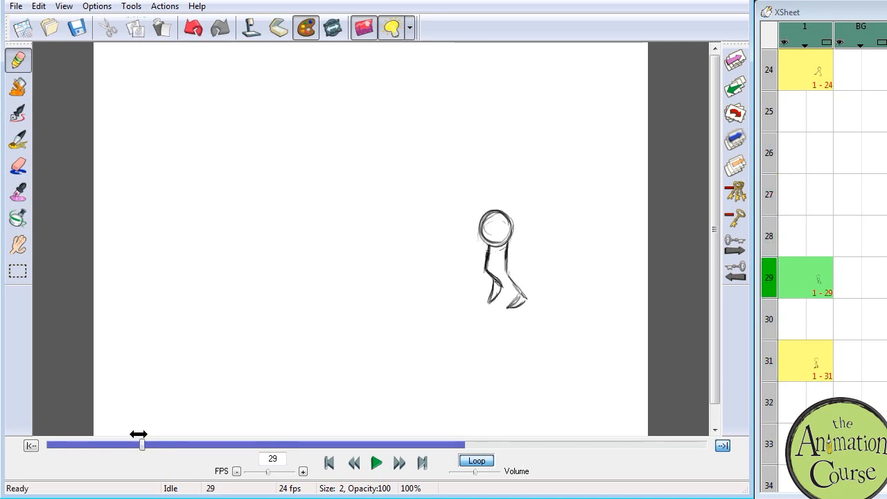
left_click(823, 271)
mouse_move(147, 440)
left_mouse_down()
mouse_move(69, 444)
mouse_move(160, 444)
mouse_move(111, 445)
mouse_move(149, 443)
left_mouse_up()
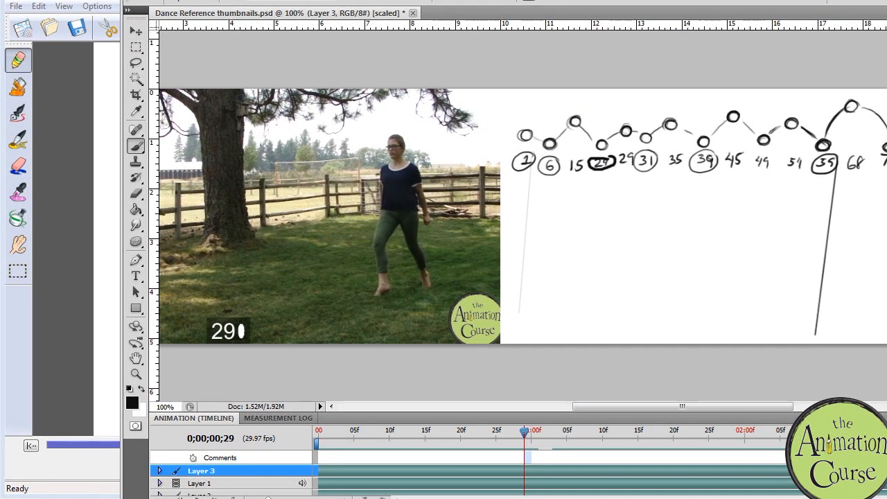
Step: Scrub the reference to frame 35 and draw frame 35's ball body between and above the neighbouring drawings' bodies
left_click_drag(525, 431, 570, 435)
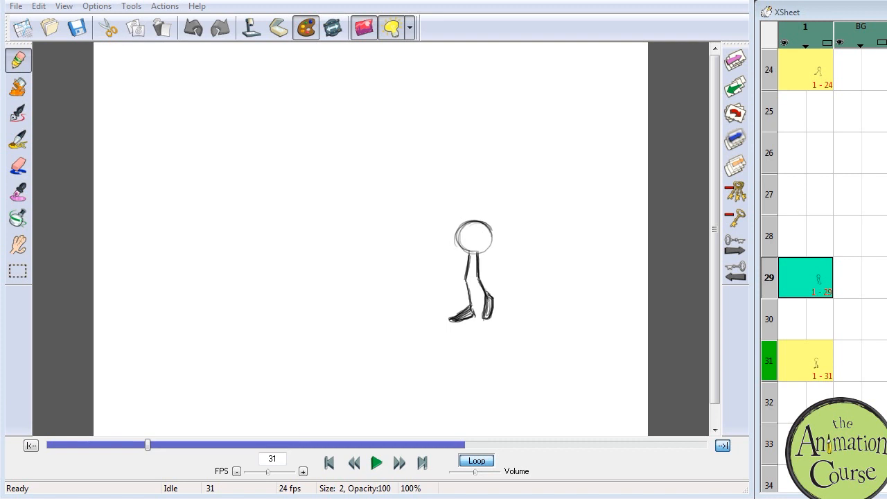
scroll(817, 277, "down", 5)
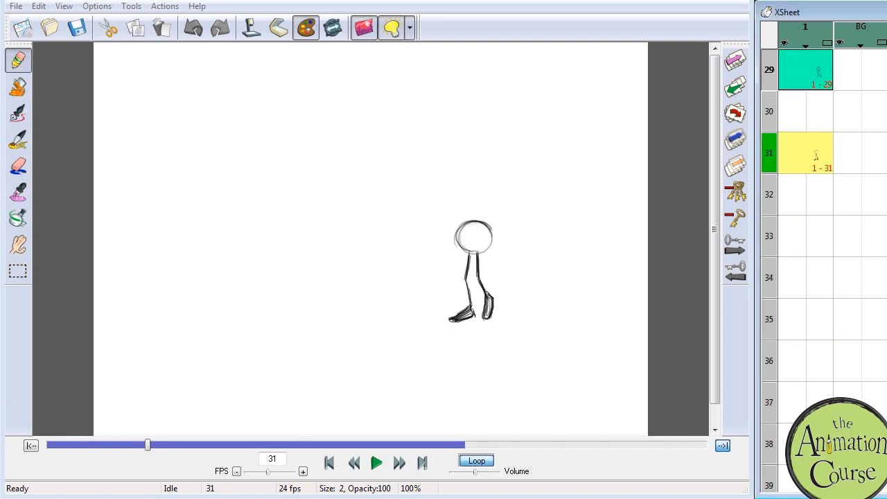
left_click(817, 319)
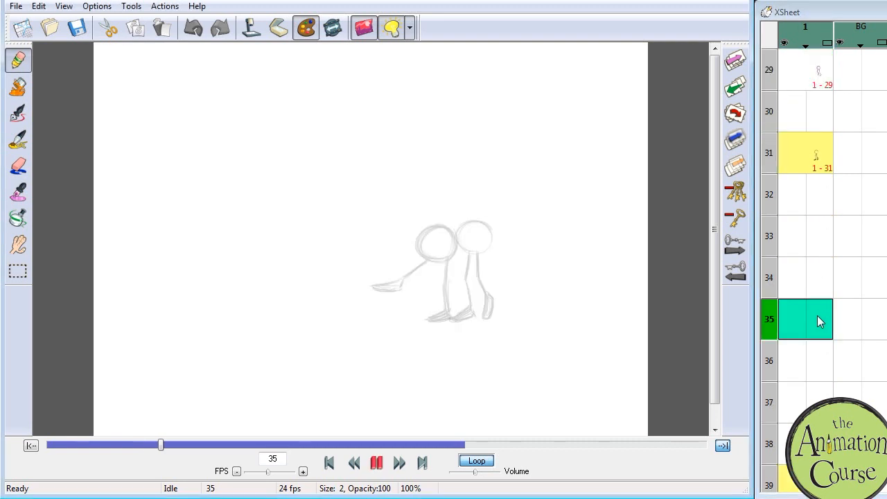
left_click(458, 206)
mouse_move(440, 214)
left_mouse_down()
mouse_move(471, 224)
mouse_move(440, 230)
mouse_move(457, 212)
mouse_move(474, 222)
mouse_move(469, 215)
left_mouse_up()
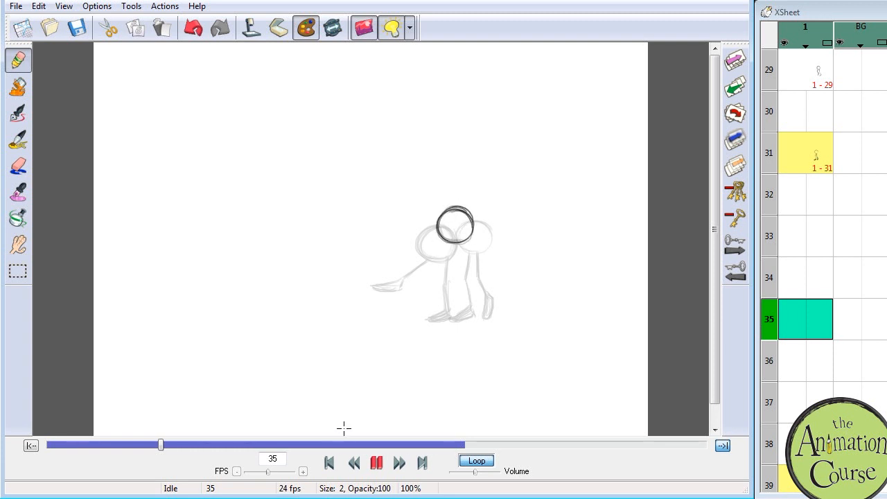
left_click(818, 314)
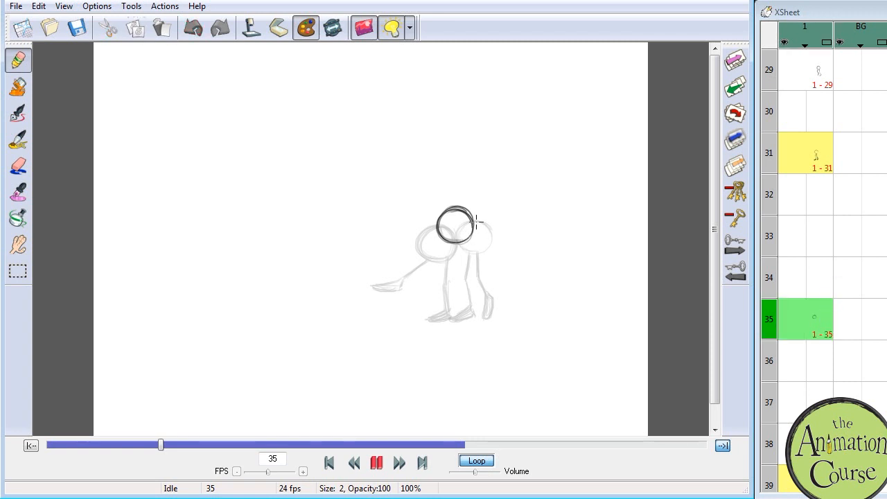
Step: Study the dance reference's leg pose at frame 35, then return to FlipBook and select frame 35 in the exposure sheet
mouse_move(158, 449)
left_mouse_down()
mouse_move(169, 447)
mouse_move(144, 444)
mouse_move(160, 447)
left_mouse_up()
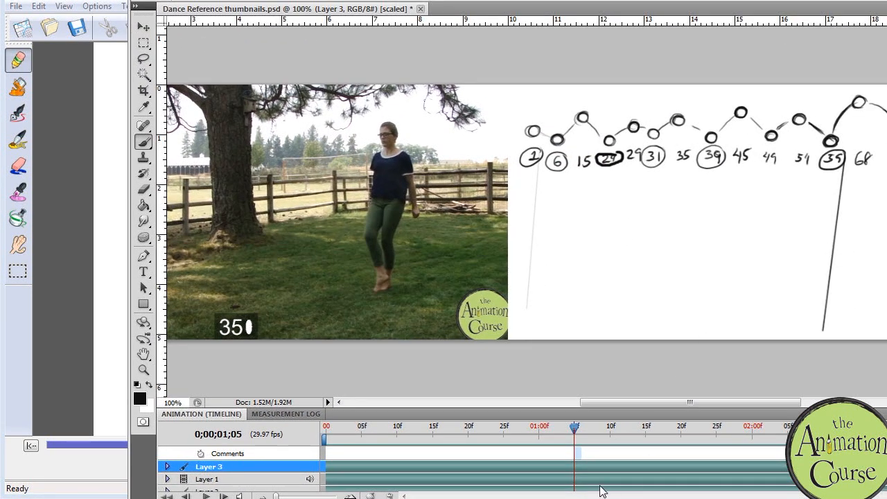
mouse_move(575, 427)
left_mouse_down()
mouse_move(541, 431)
mouse_move(592, 432)
mouse_move(552, 432)
mouse_move(575, 434)
left_mouse_up()
left_click_drag(228, 2, 886, 0)
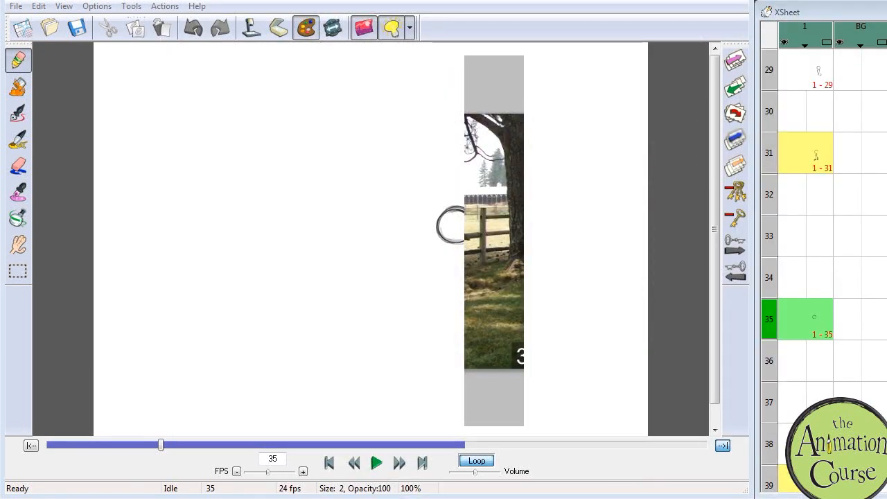
left_click_drag(583, 0, 585, 0)
right_click_drag(196, 417, 173, 386)
left_click(799, 238)
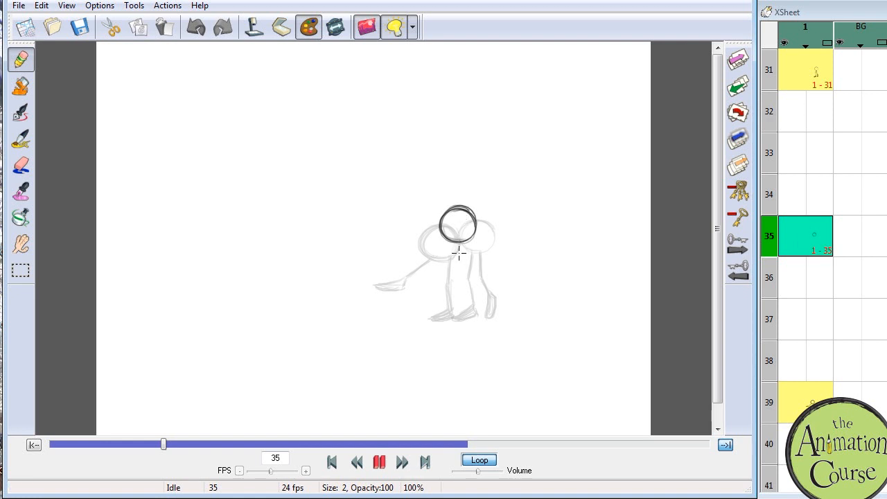
Step: Draw frame 35's two slightly bent legs close together below the ball, with the feet pointing down and lifted off the ground
left_click_drag(451, 246, 446, 260)
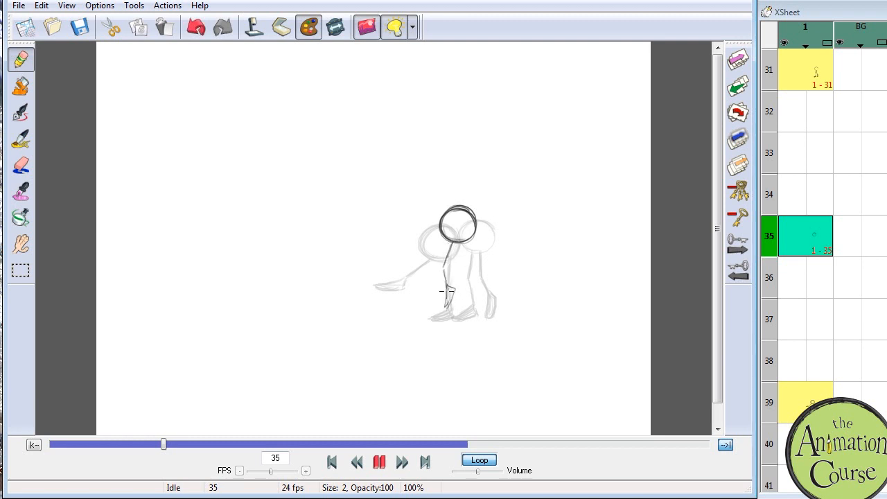
left_click_drag(453, 235, 442, 259)
left_click_drag(462, 241, 454, 266)
left_click(813, 236)
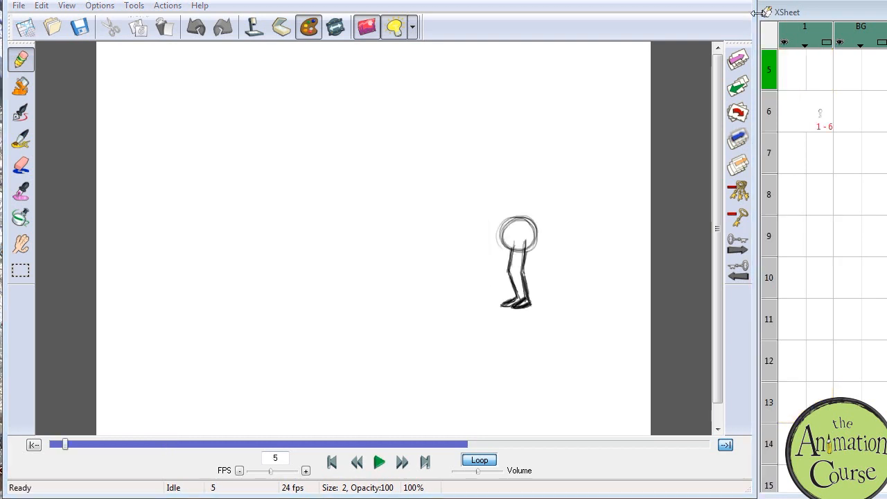
Step: Play back the blocked dance animation to review the hip and leg motion, and stop playback
left_click(758, 13)
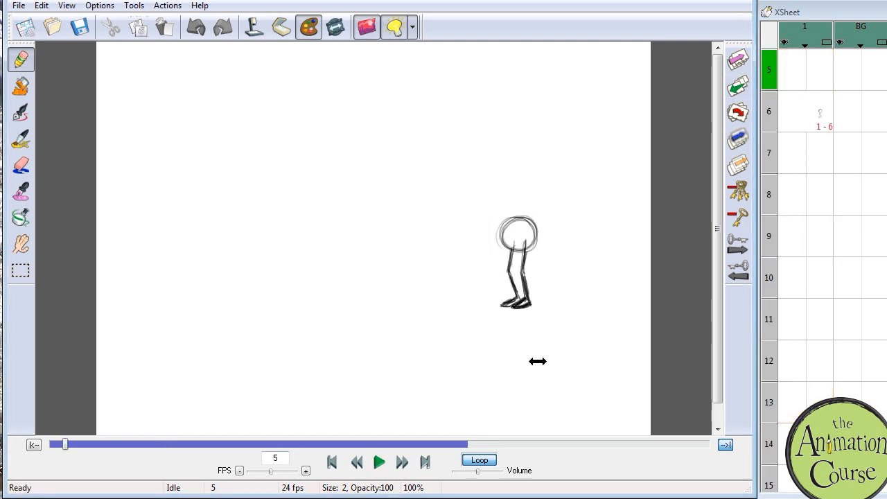
left_click(379, 464)
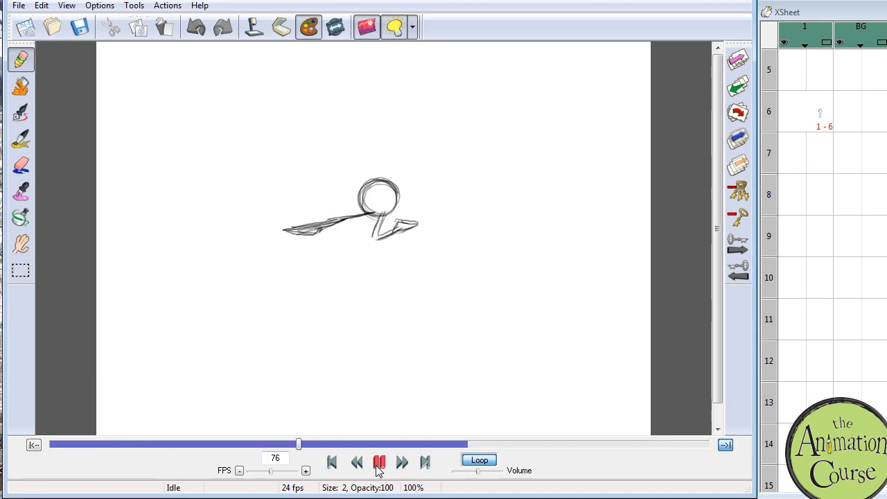
left_click(379, 463)
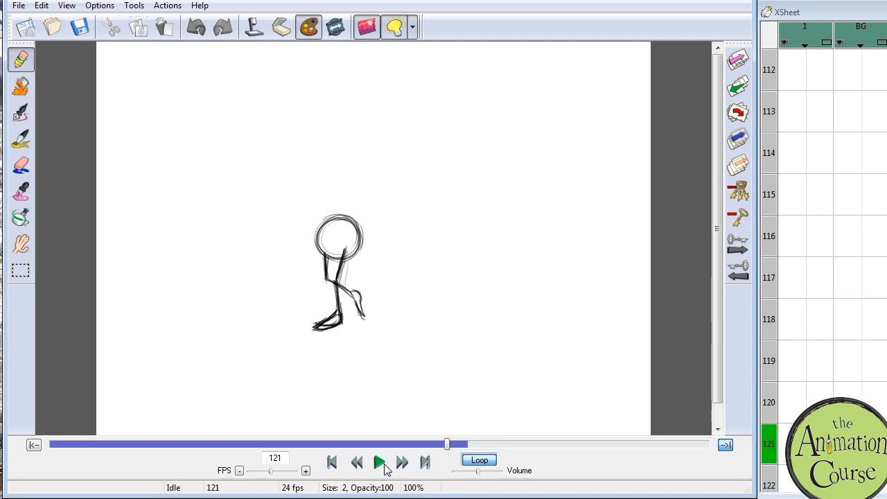
Step: Start exporting the dance animation as a movie
left_click(18, 7)
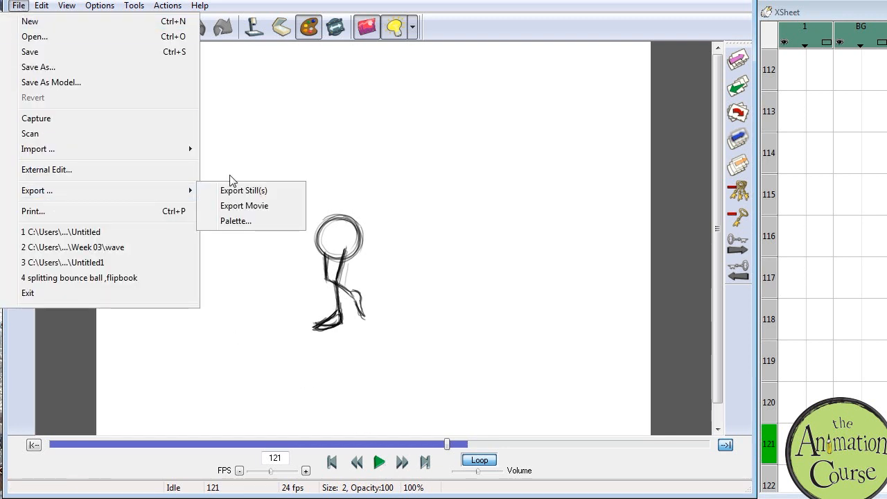
mouse_move(191, 191)
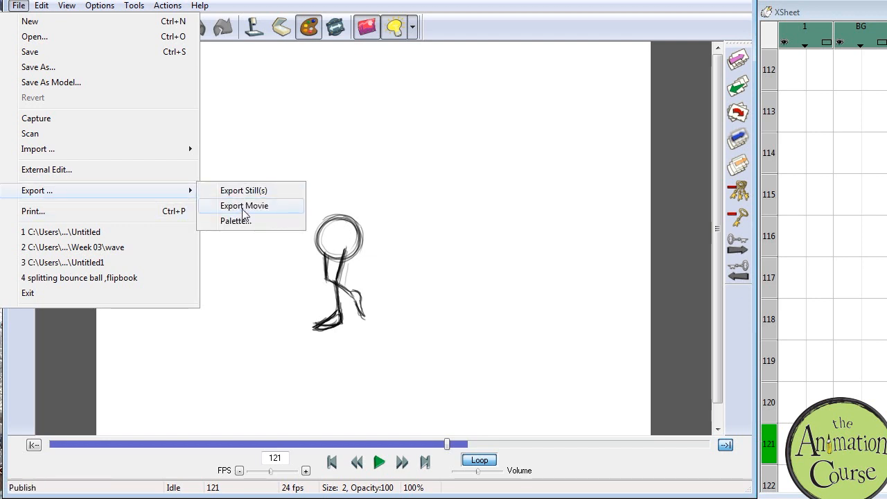